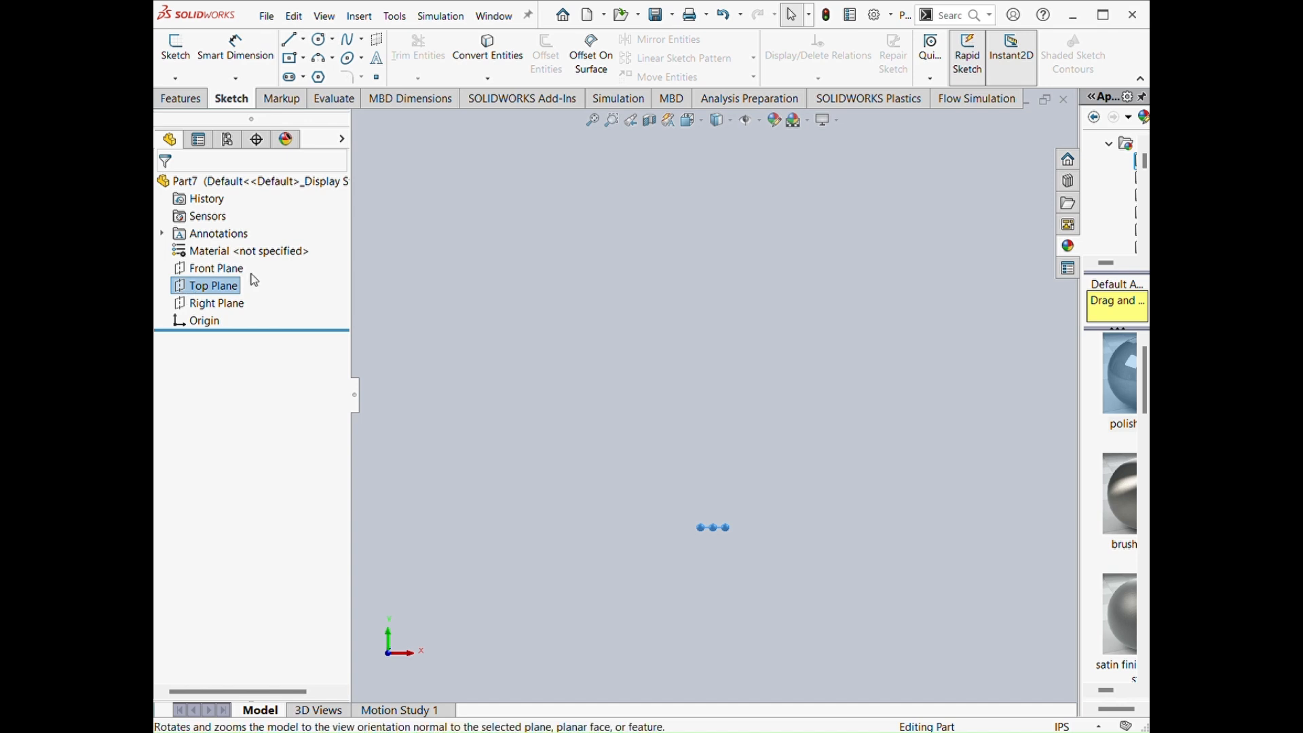
# Step: Sketch a center rectangle about 4.61 by 3.24 in on the Top Plane, centered on the origin
pyautogui.click(291, 63)
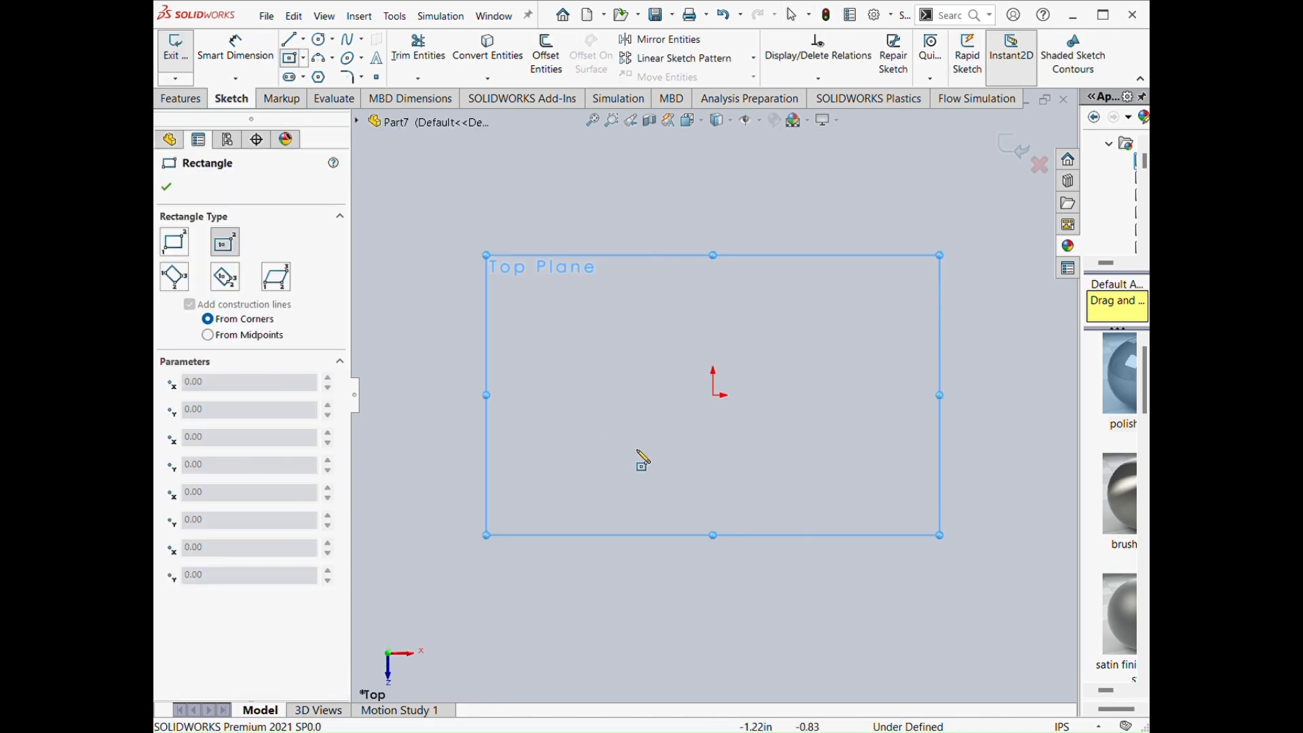
pyautogui.click(713, 395)
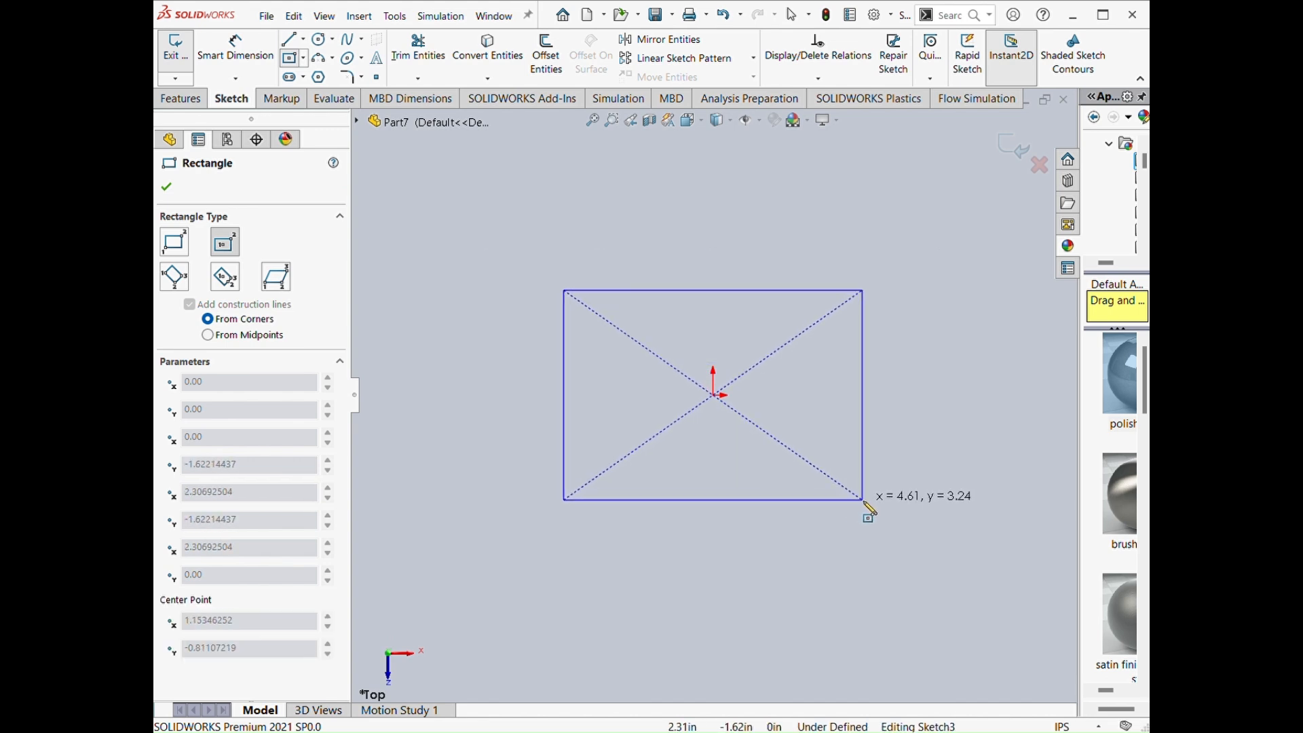
pyautogui.click(862, 499)
# Step: Dimension the rectangle 105 in wide and 80 in high, and close the sketch
pyautogui.click(235, 49)
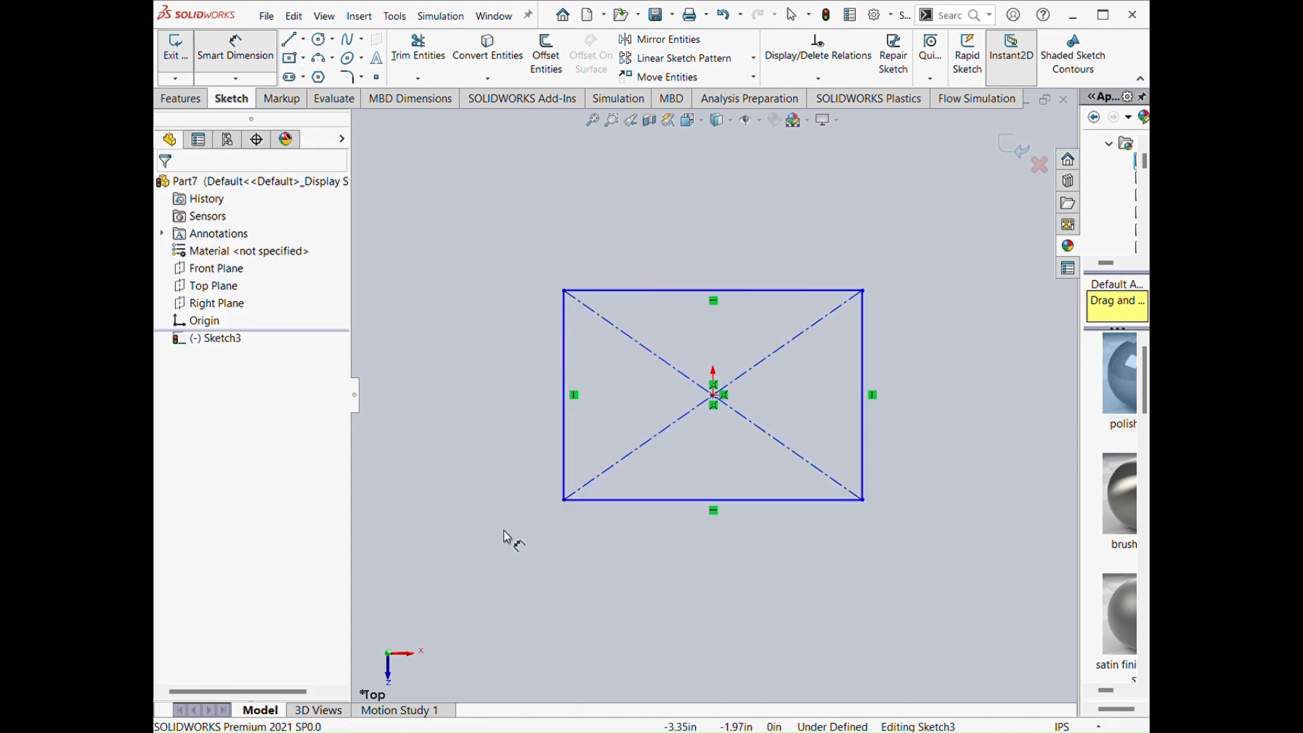
pyautogui.click(747, 506)
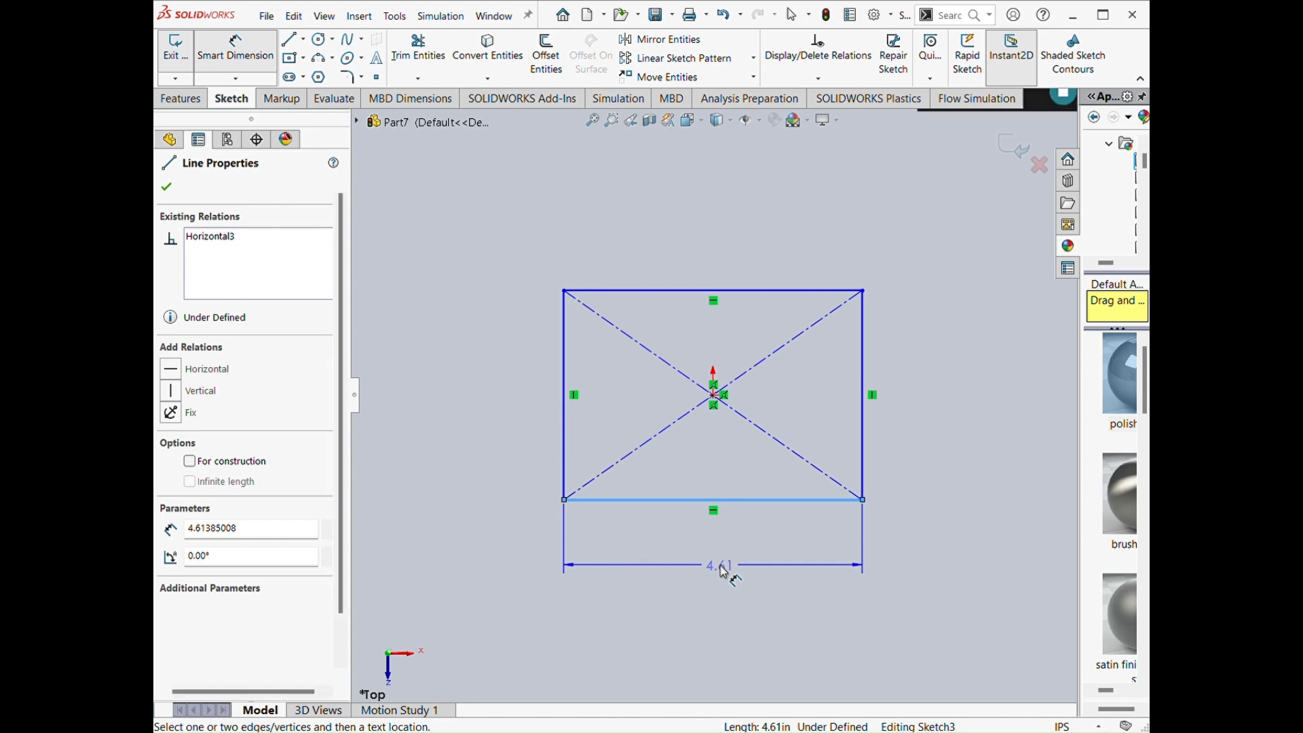
pyautogui.click(724, 572)
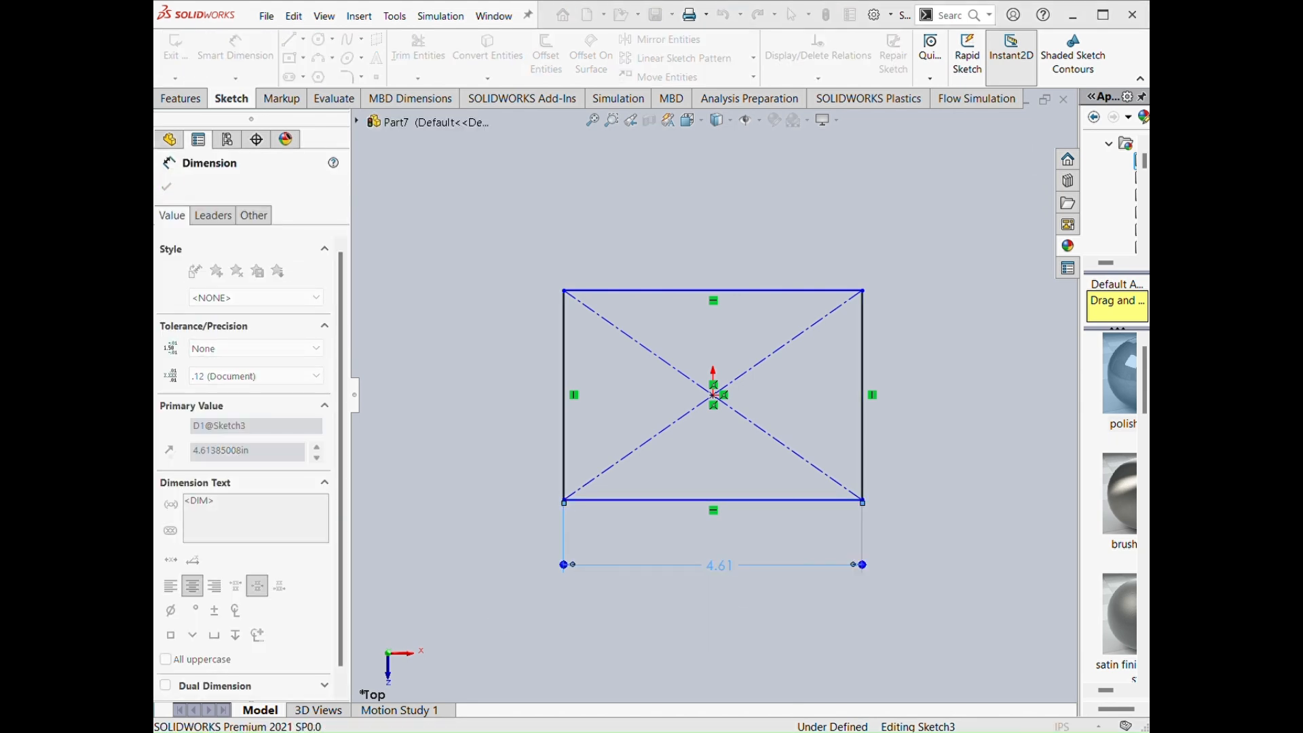
pyautogui.write('105')
pyautogui.press('Return')
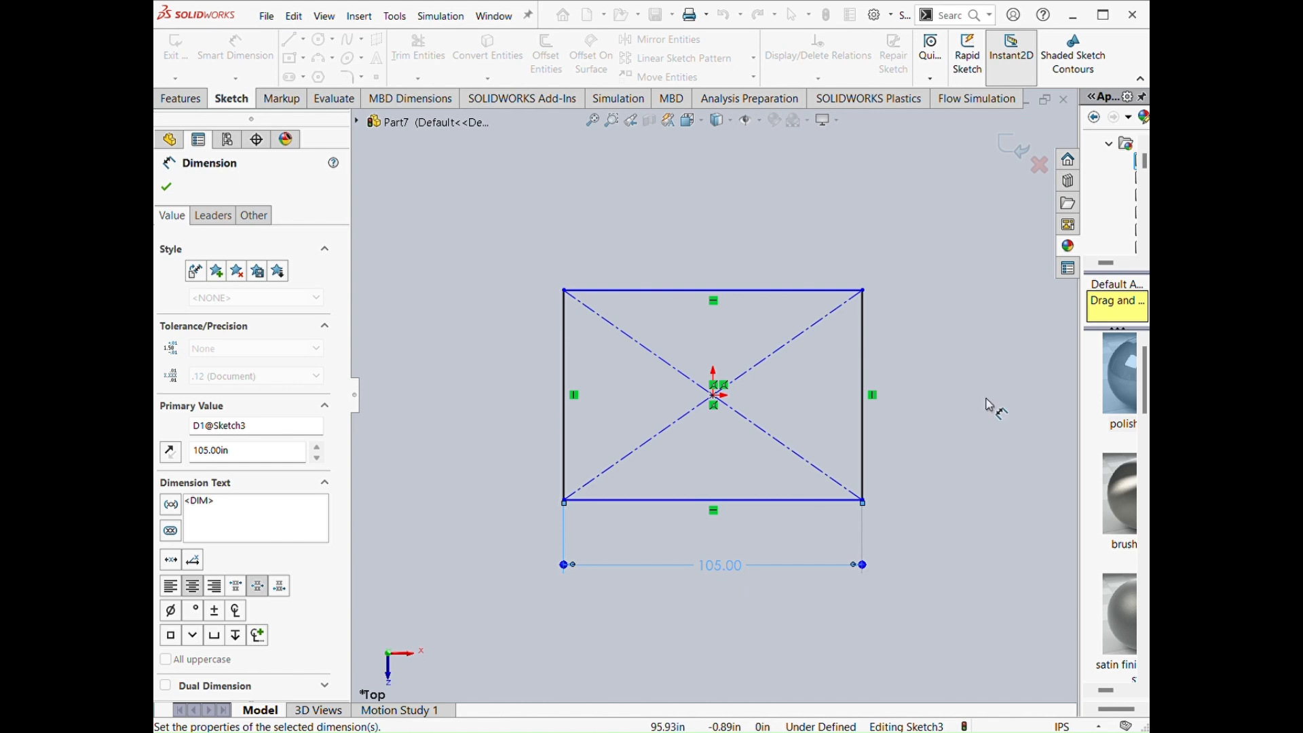
pyautogui.click(864, 445)
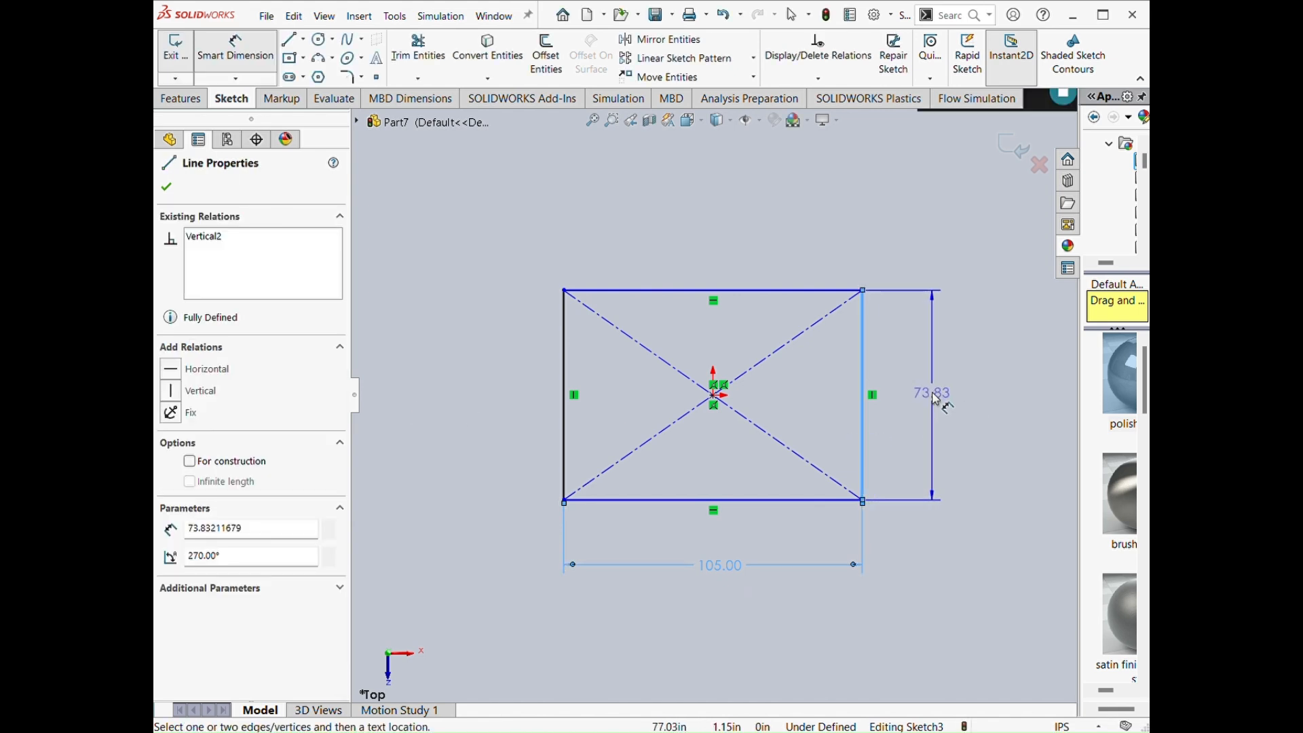
pyautogui.click(937, 401)
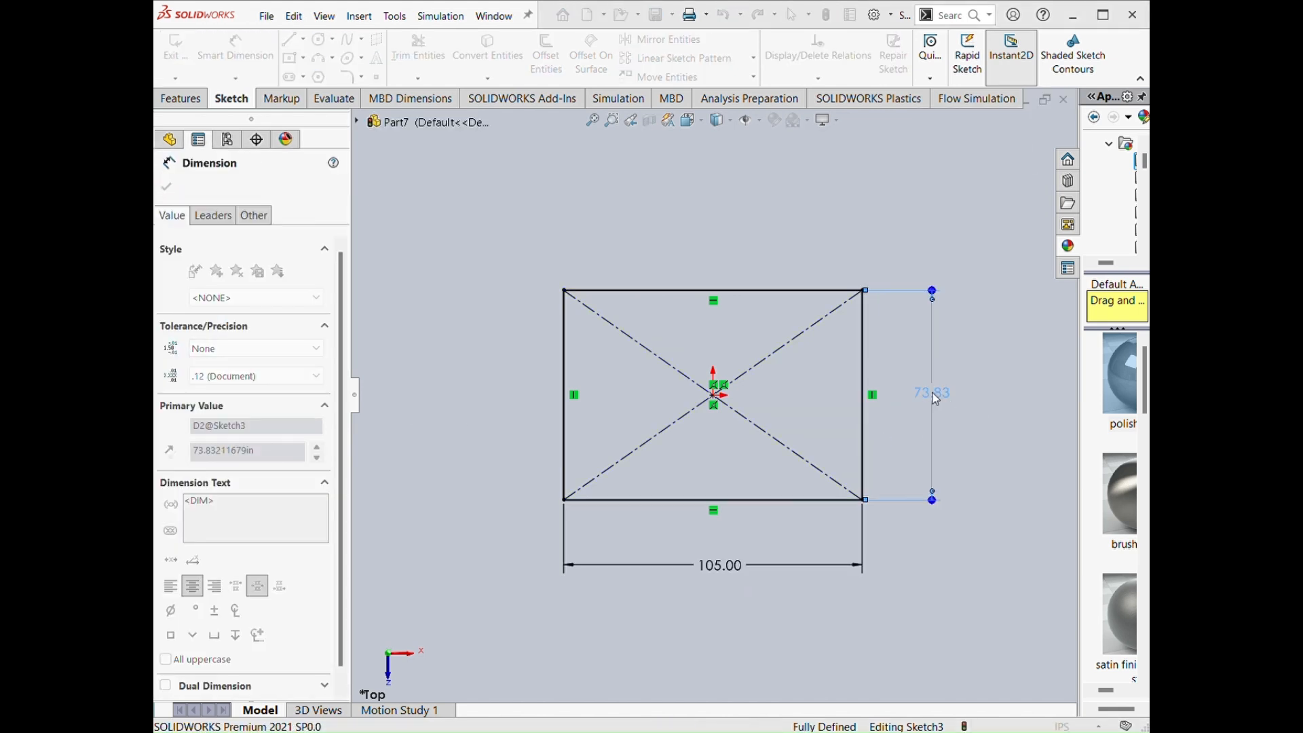
pyautogui.write('80')
pyautogui.press('Return')
pyautogui.click(956, 441)
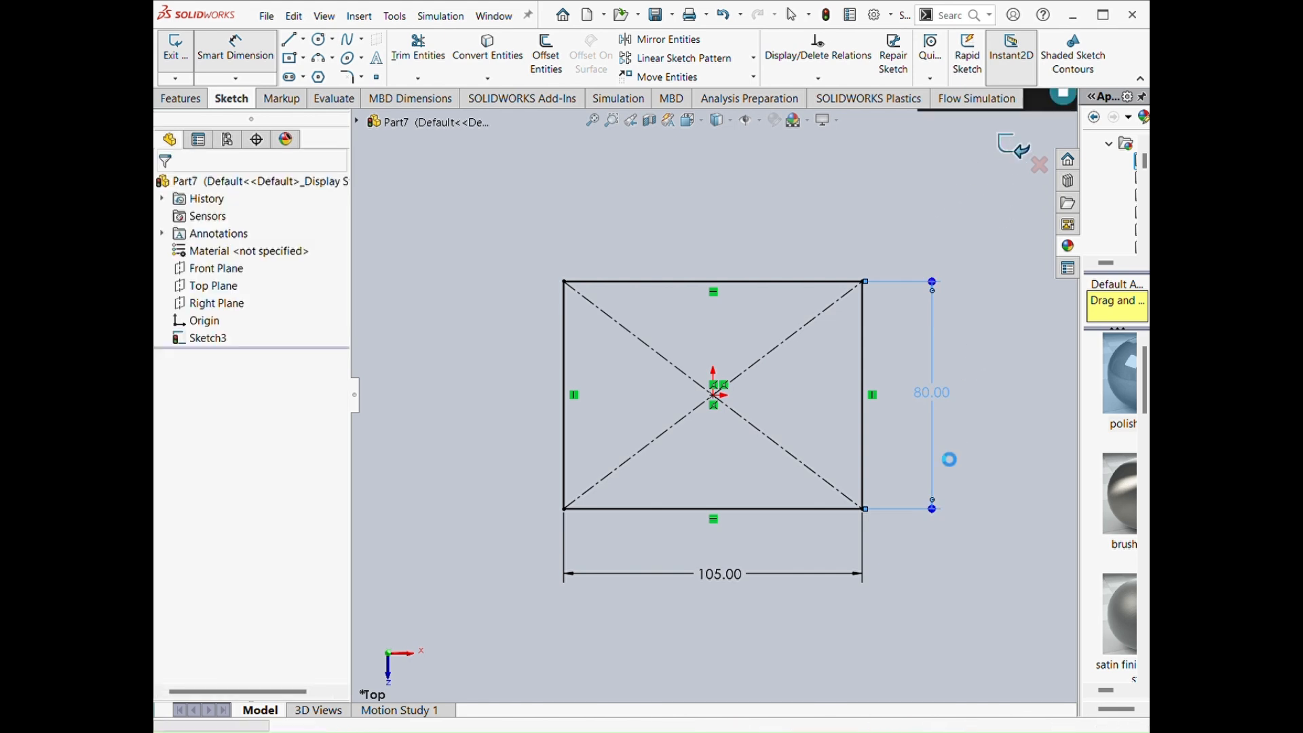
# Step: Extrude the rectangle sketch upward as a blind boss 75 in deep
pyautogui.moveTo(804, 573)
pyautogui.mouseDown(button='middle')
pyautogui.moveTo(788, 480)
pyautogui.moveTo(808, 450)
pyautogui.mouseUp(button='middle')
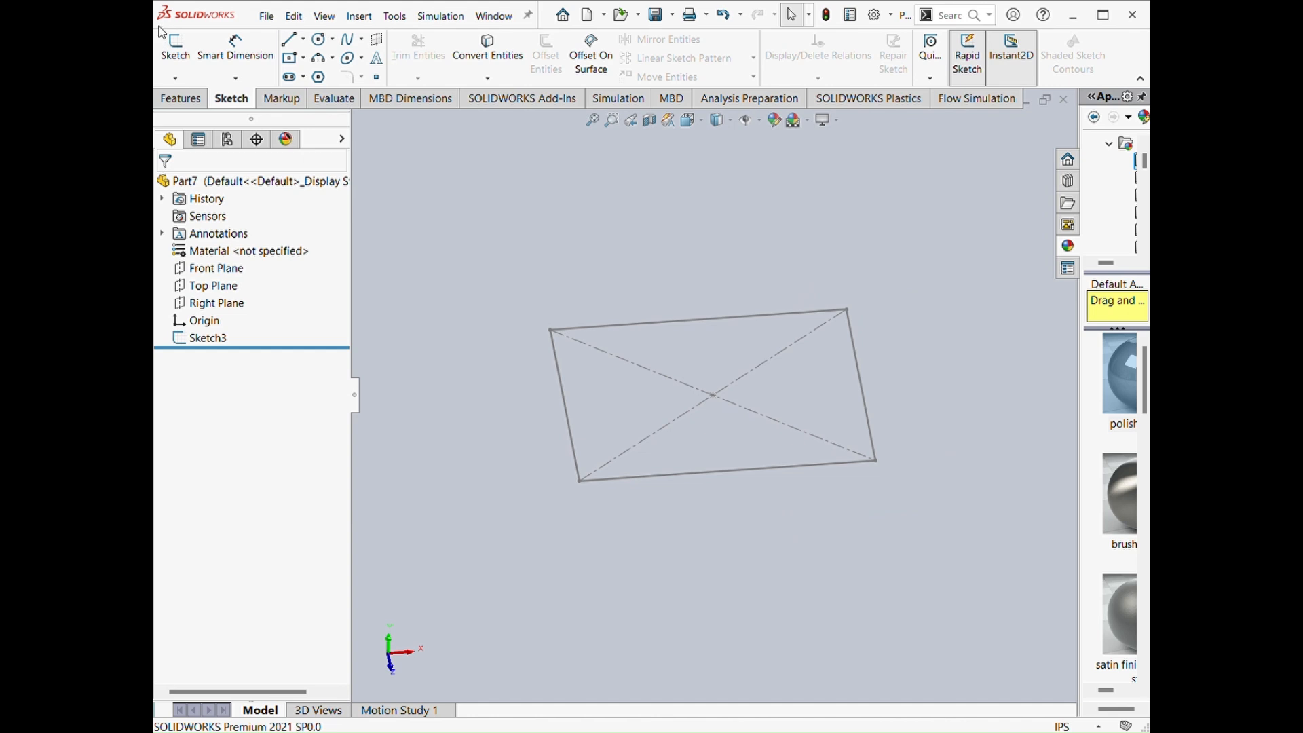
pyautogui.click(181, 99)
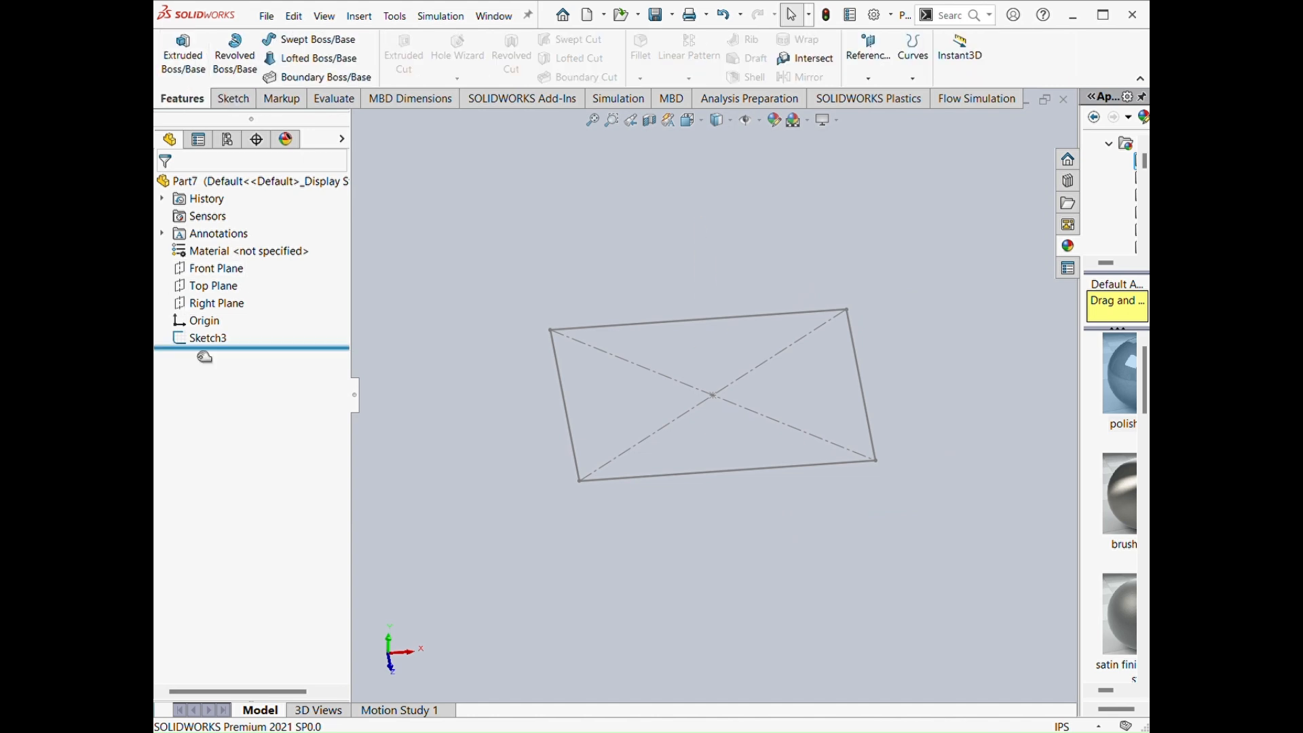
pyautogui.click(202, 338)
pyautogui.click(183, 54)
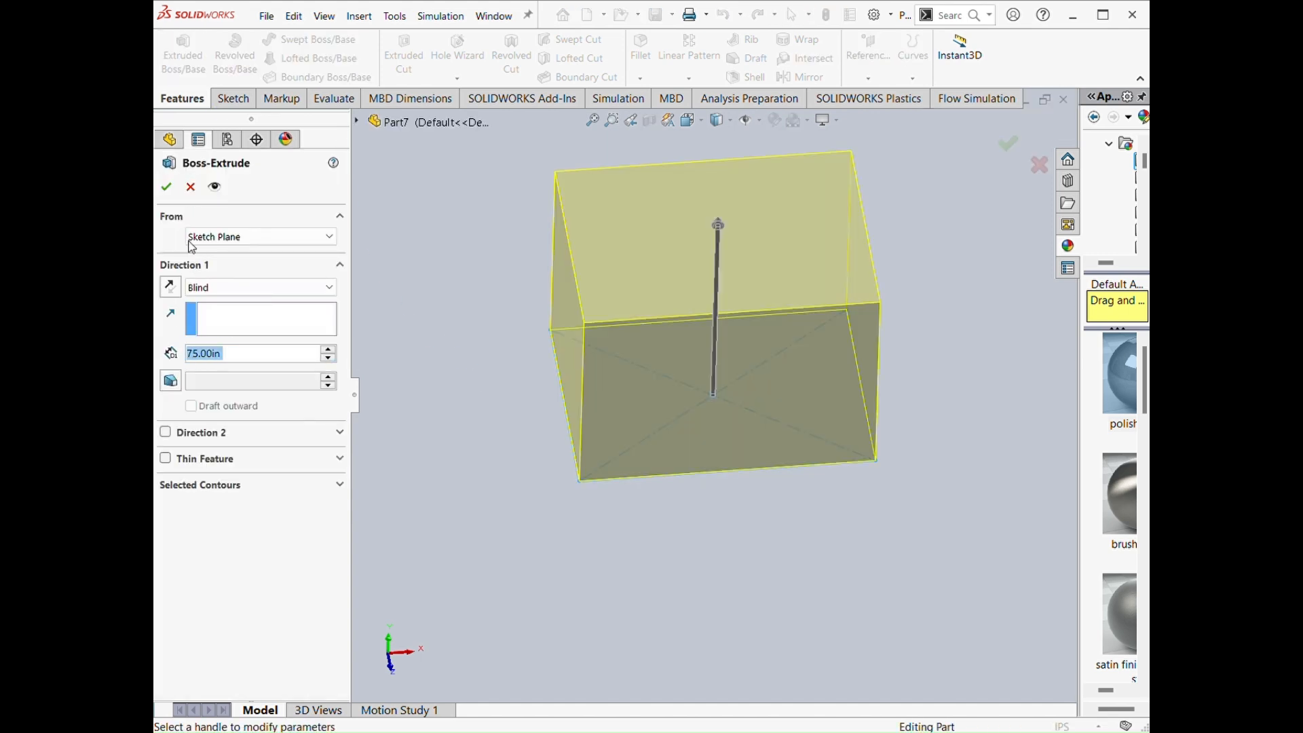
pyautogui.press('Return')
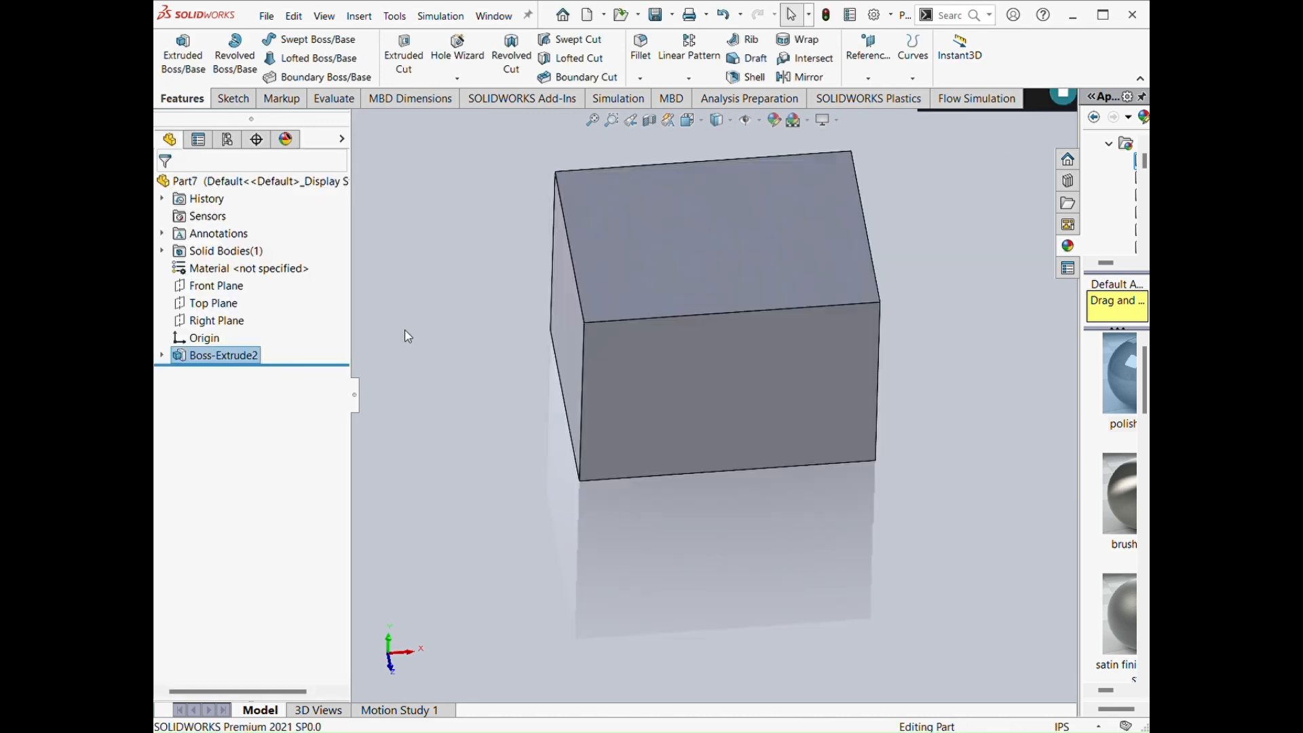
# Step: On the block's front face, sketch connected lines from the upper-right corner: about 16.6 in left along the edge, 15.9 in down, and a horizontal ledge left
pyautogui.click(715, 368)
pyautogui.click(813, 352)
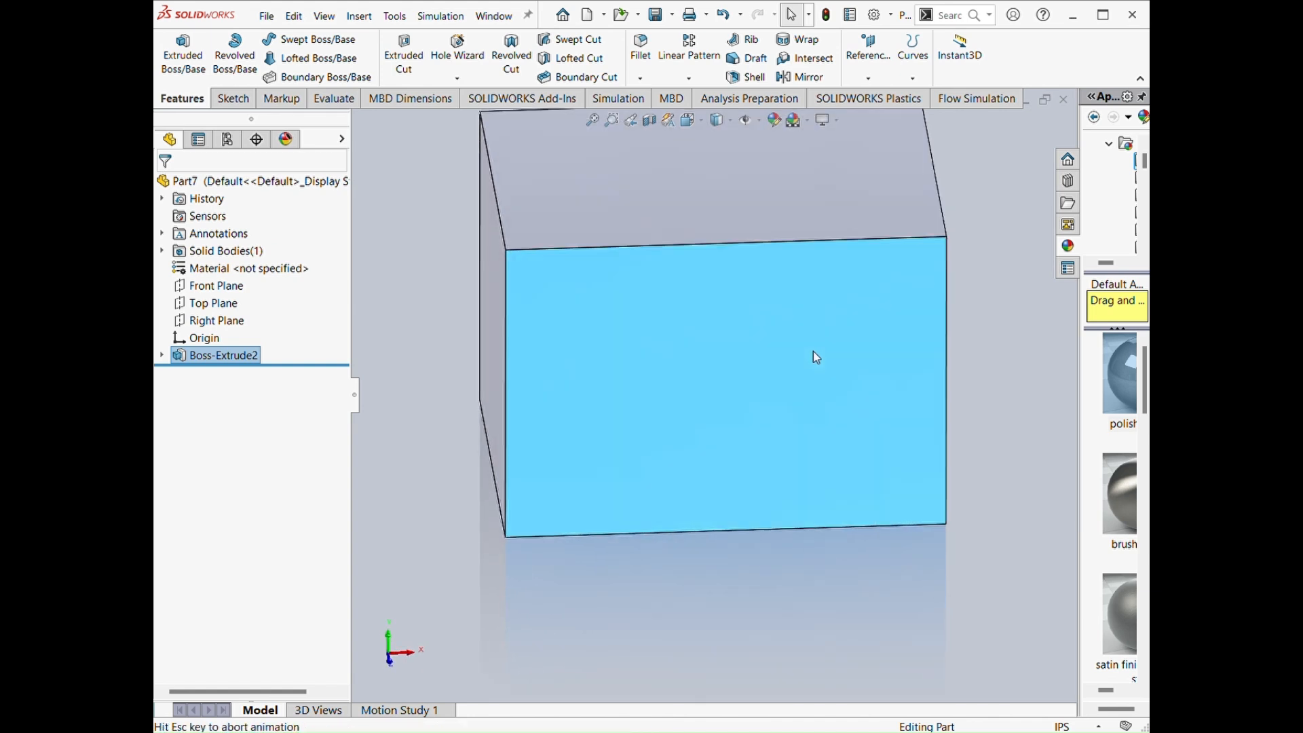
pyautogui.click(241, 98)
pyautogui.click(289, 39)
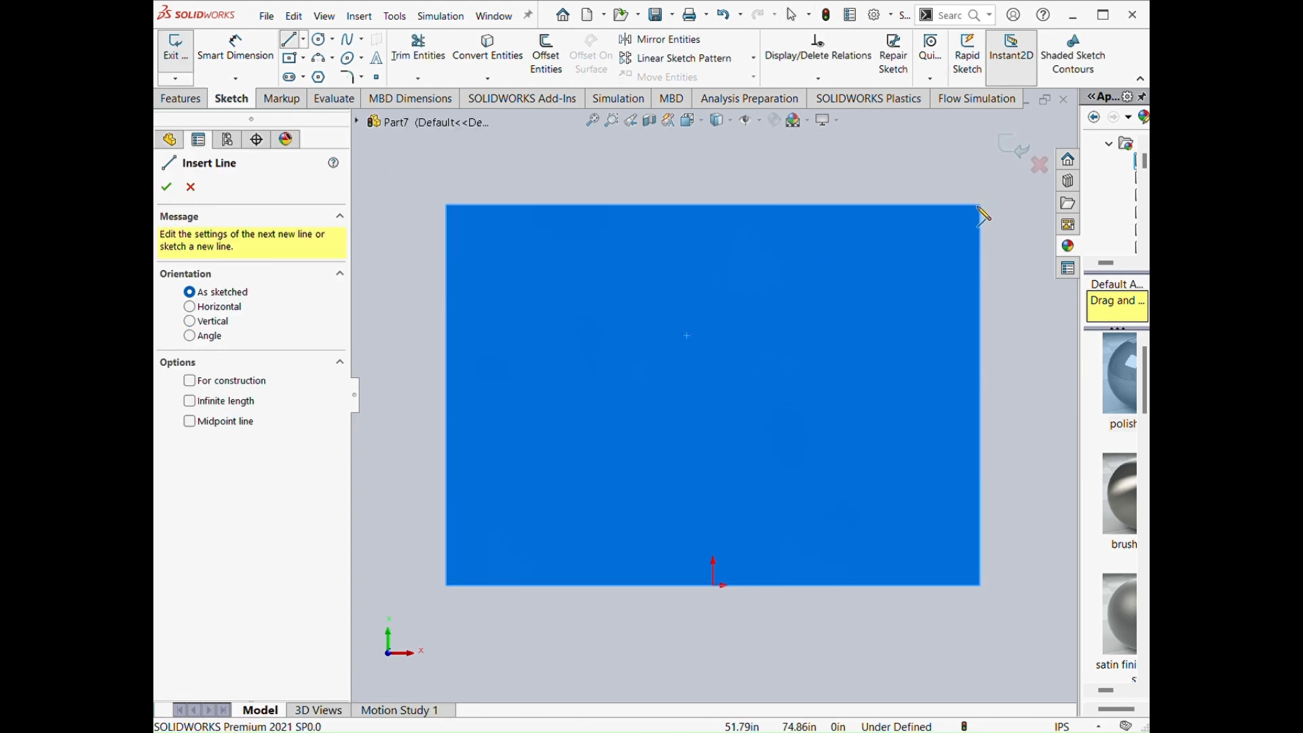
pyautogui.click(977, 207)
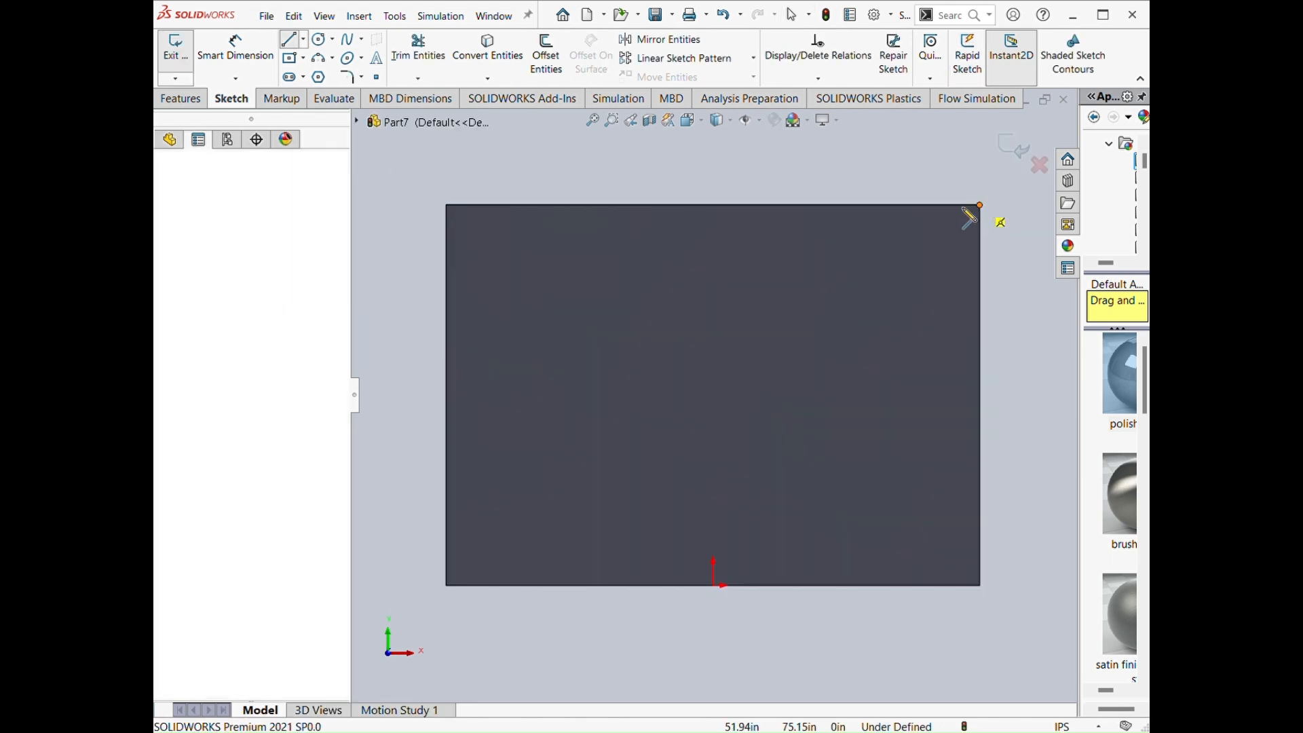
pyautogui.click(896, 206)
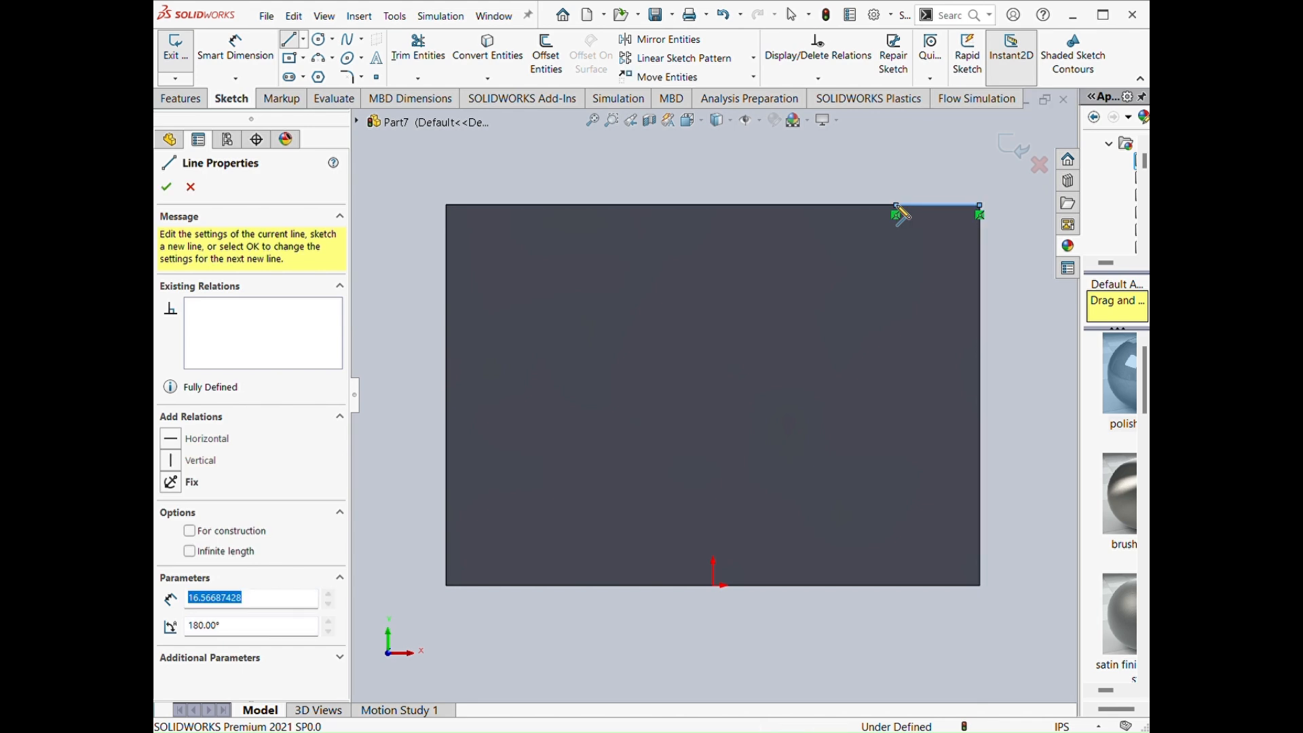
pyautogui.click(897, 285)
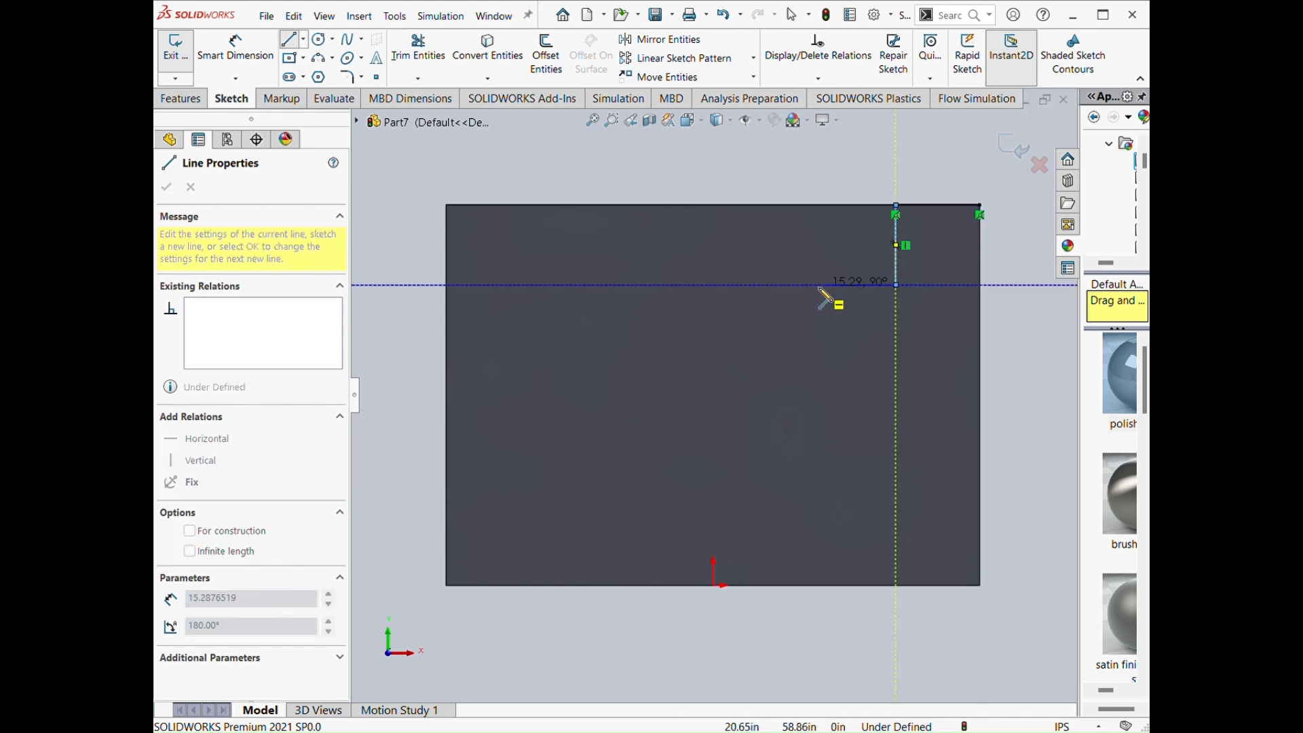
pyautogui.click(816, 285)
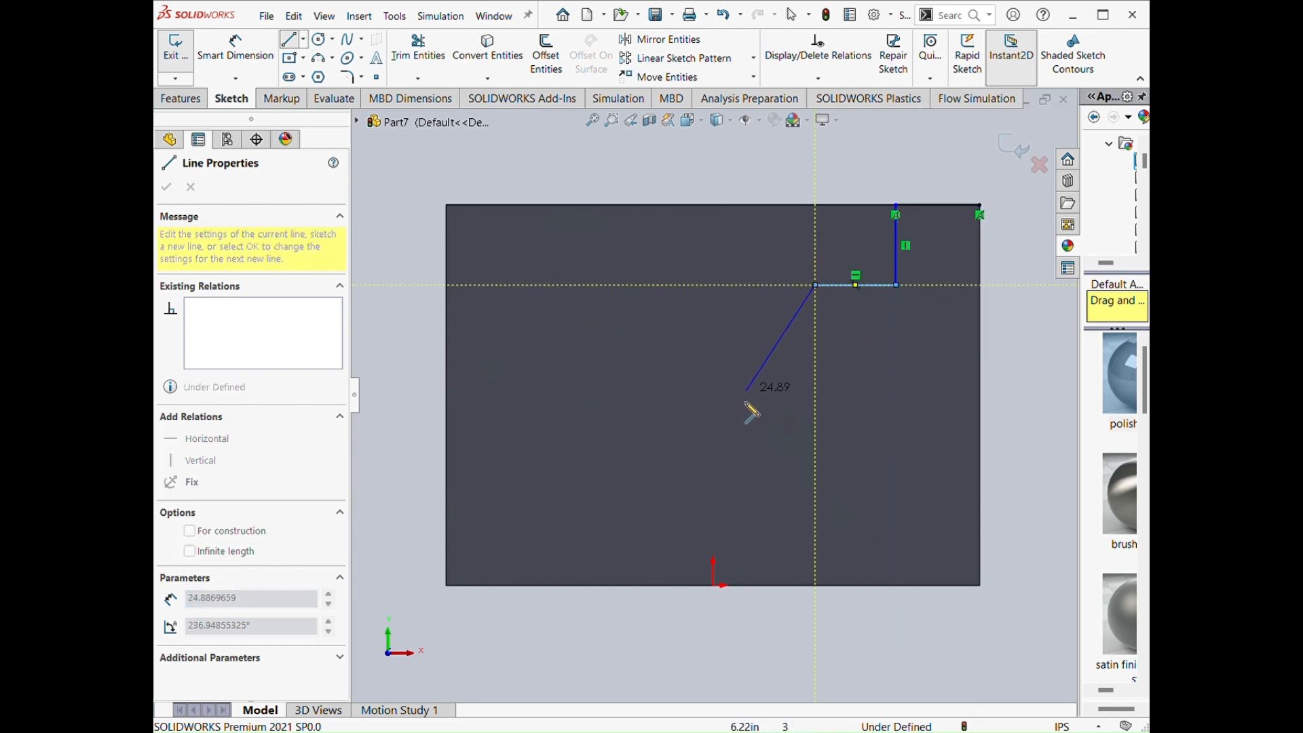
# Step: Continue the profile with a V, a second horizontal ledge level with the first, and a line about 42.5 in long sloping down to the left edge
pyautogui.click(730, 461)
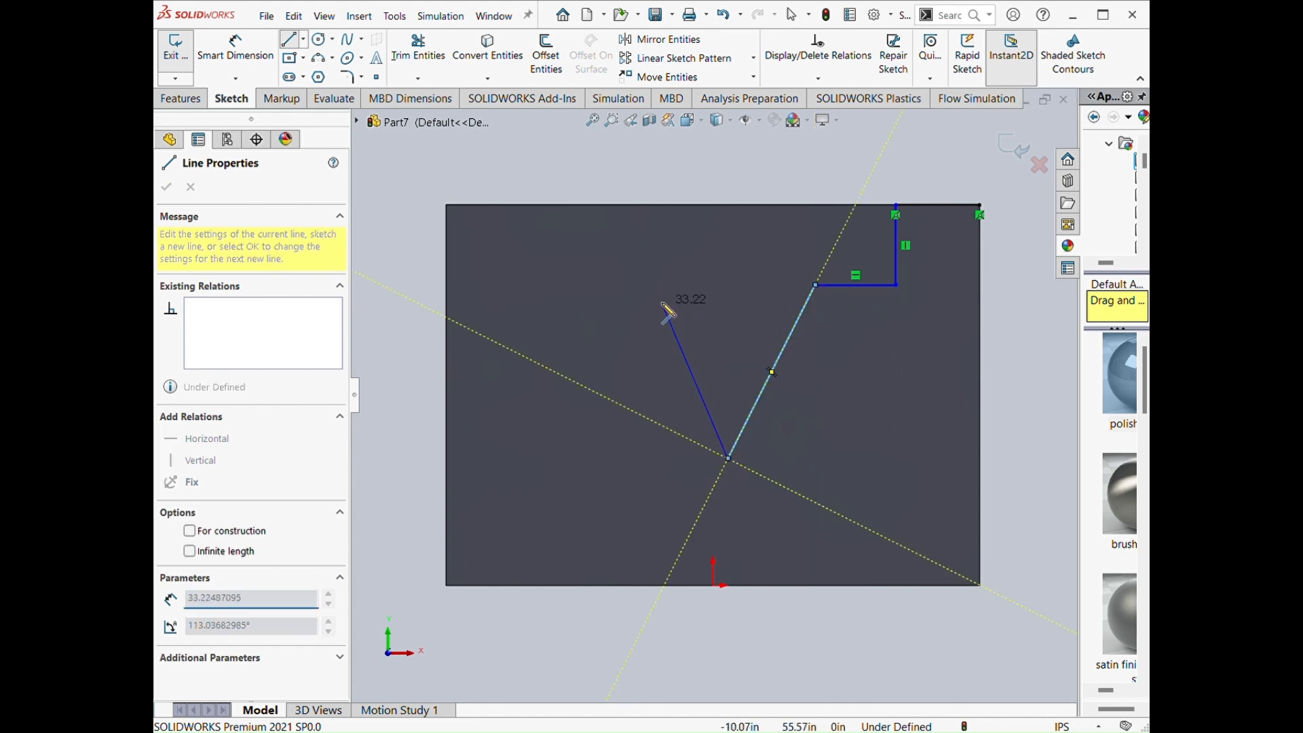
pyautogui.click(646, 288)
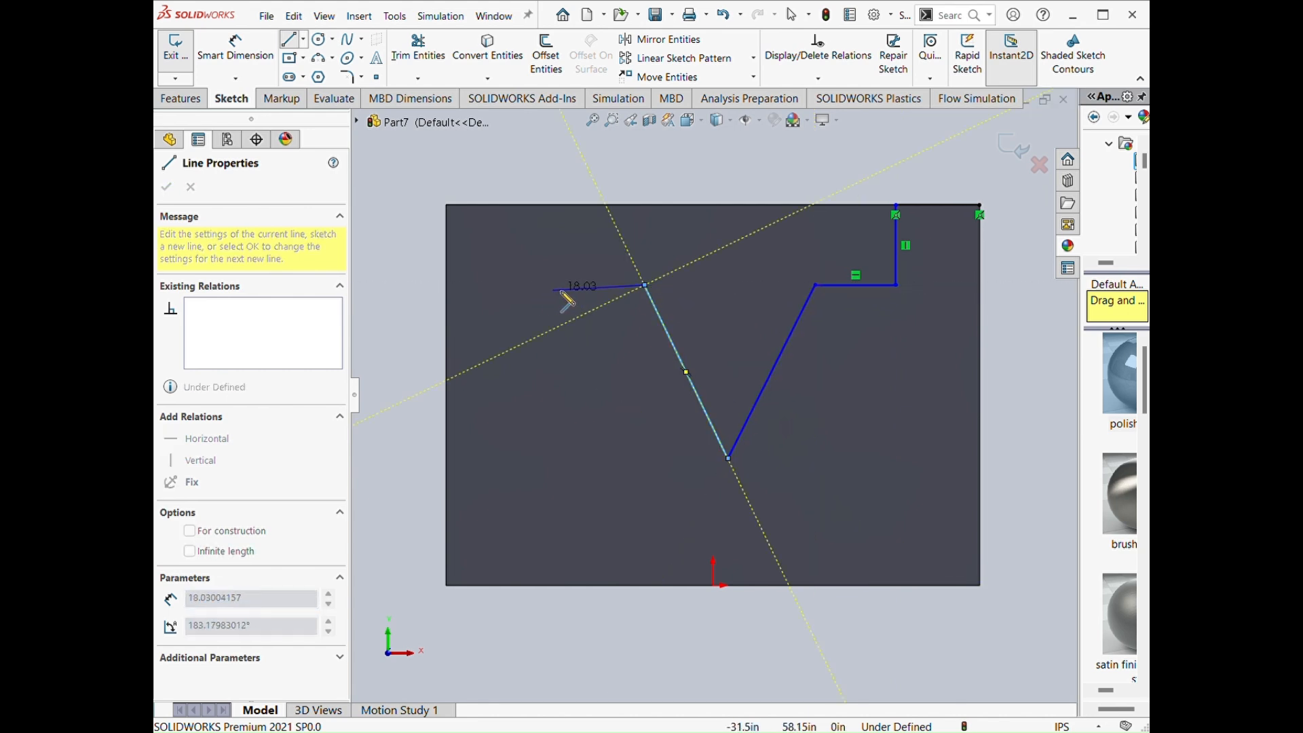
pyautogui.click(557, 286)
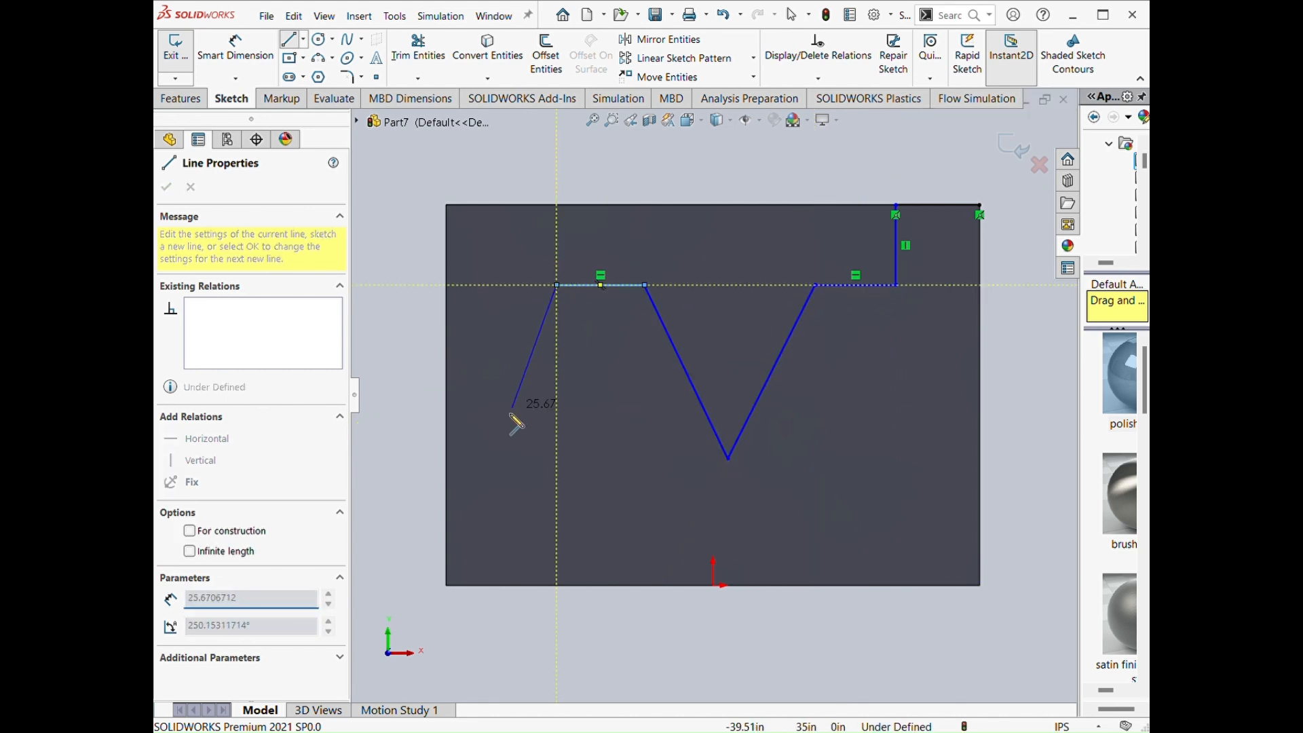
pyautogui.doubleClick(447, 471)
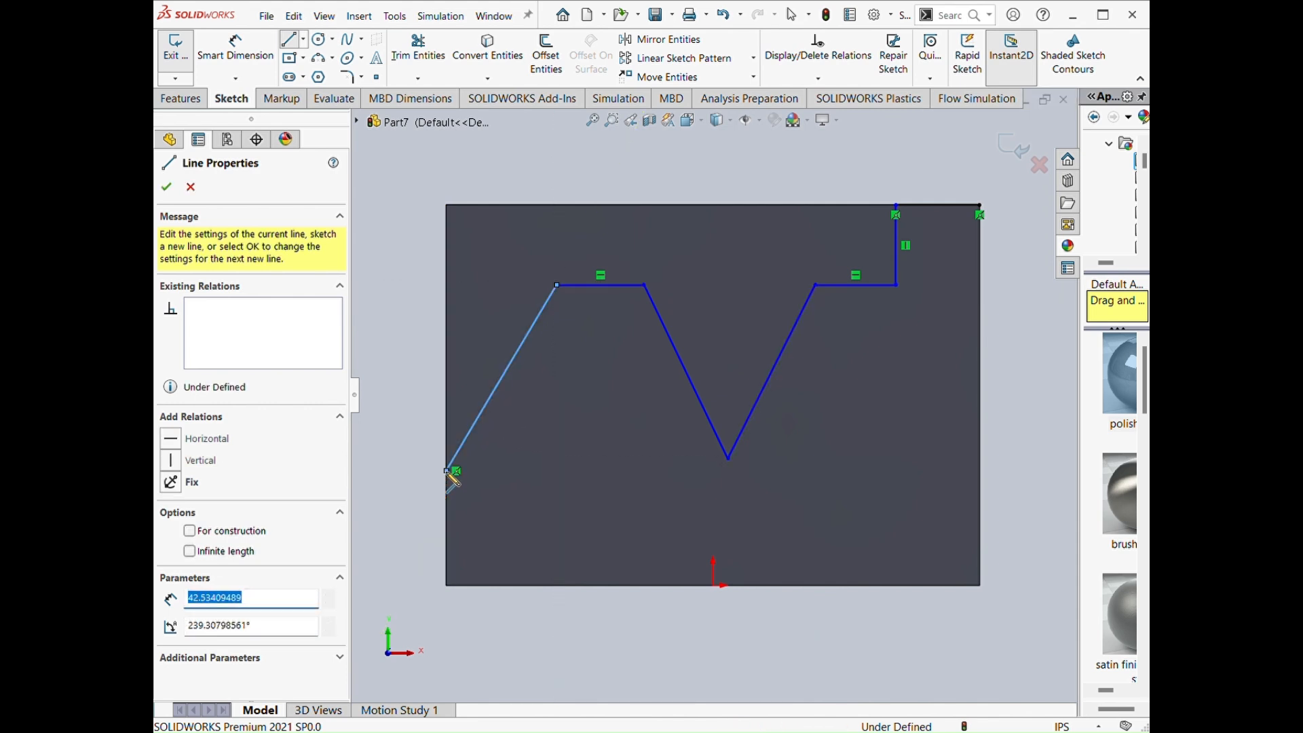
pyautogui.press('Escape')
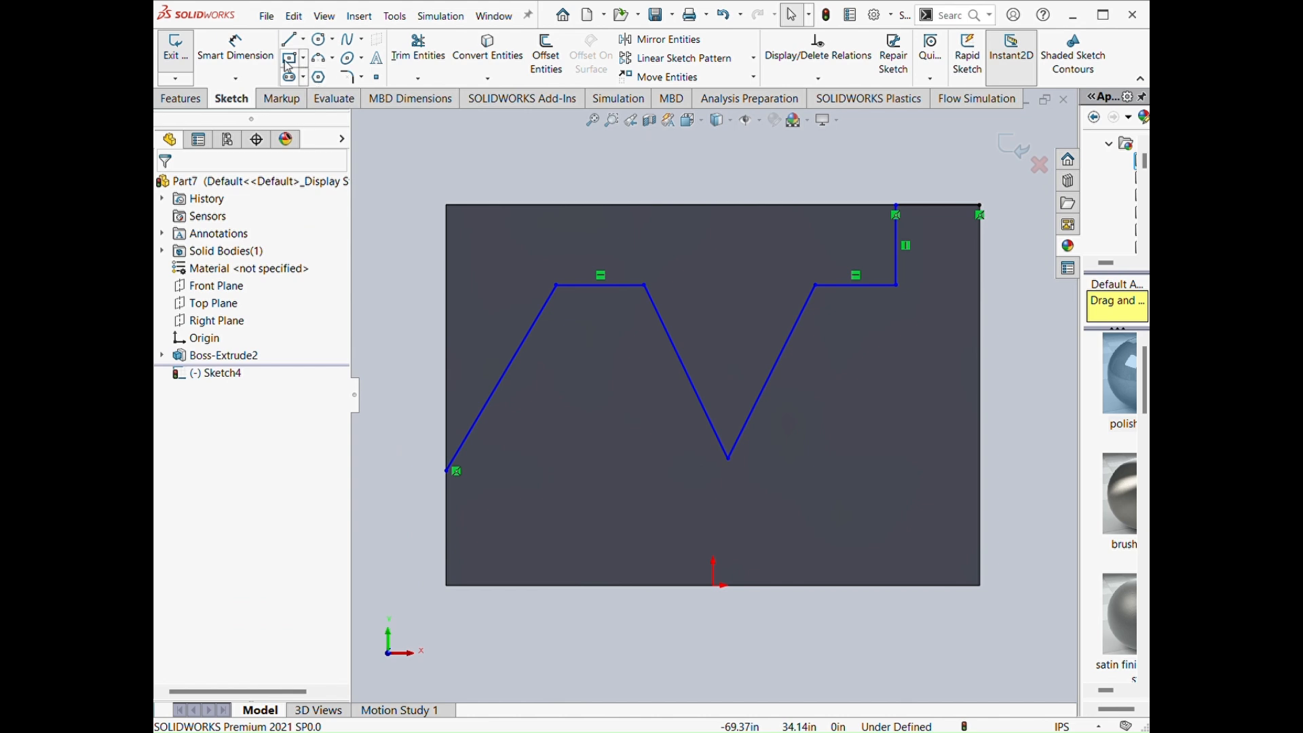
# Step: Dimension the profile's top line at the upper-right corner to 15 in and the adjoining vertical line to 17 in
pyautogui.click(250, 59)
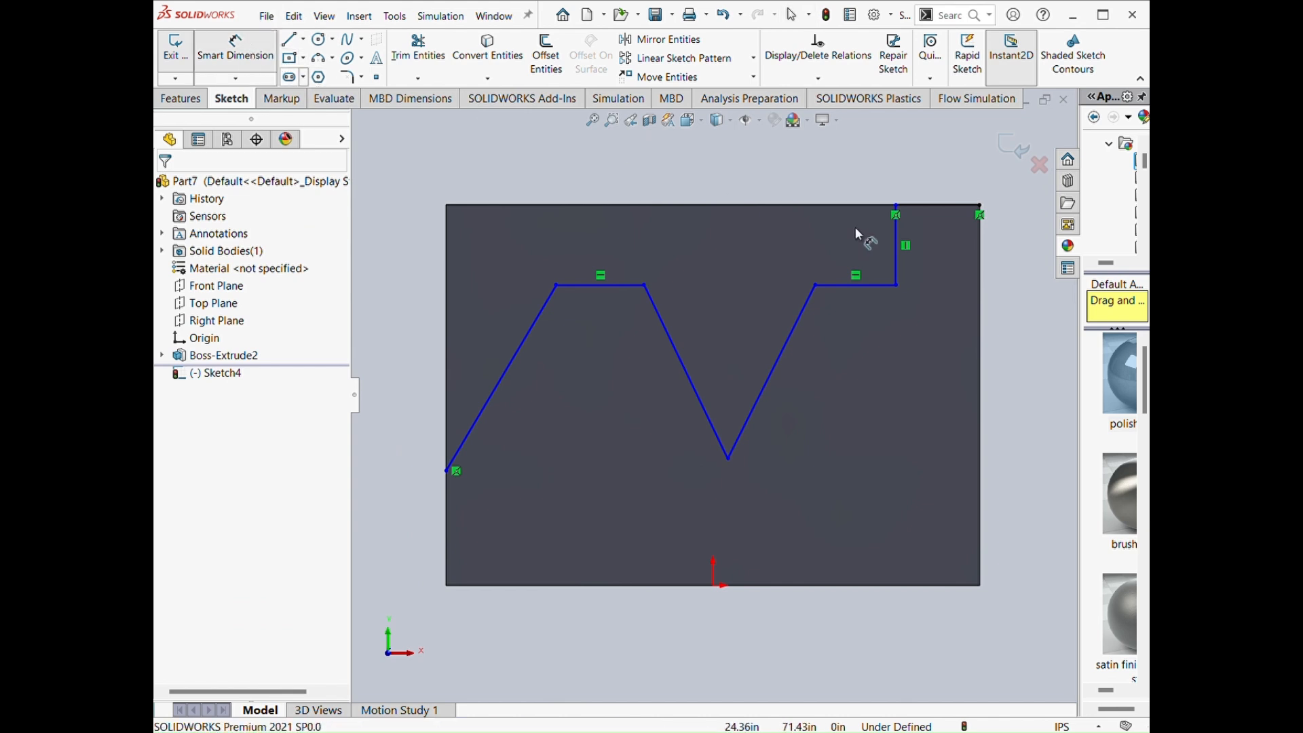
pyautogui.click(938, 205)
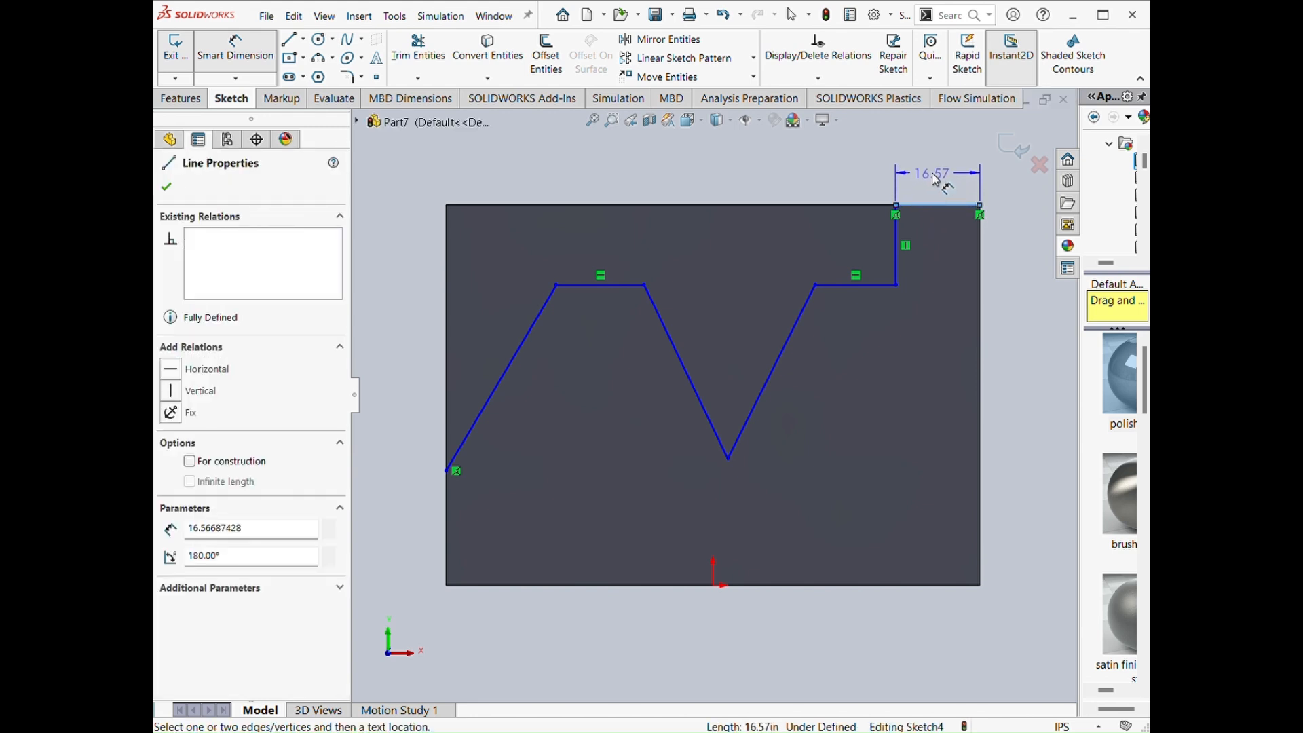
pyautogui.click(938, 181)
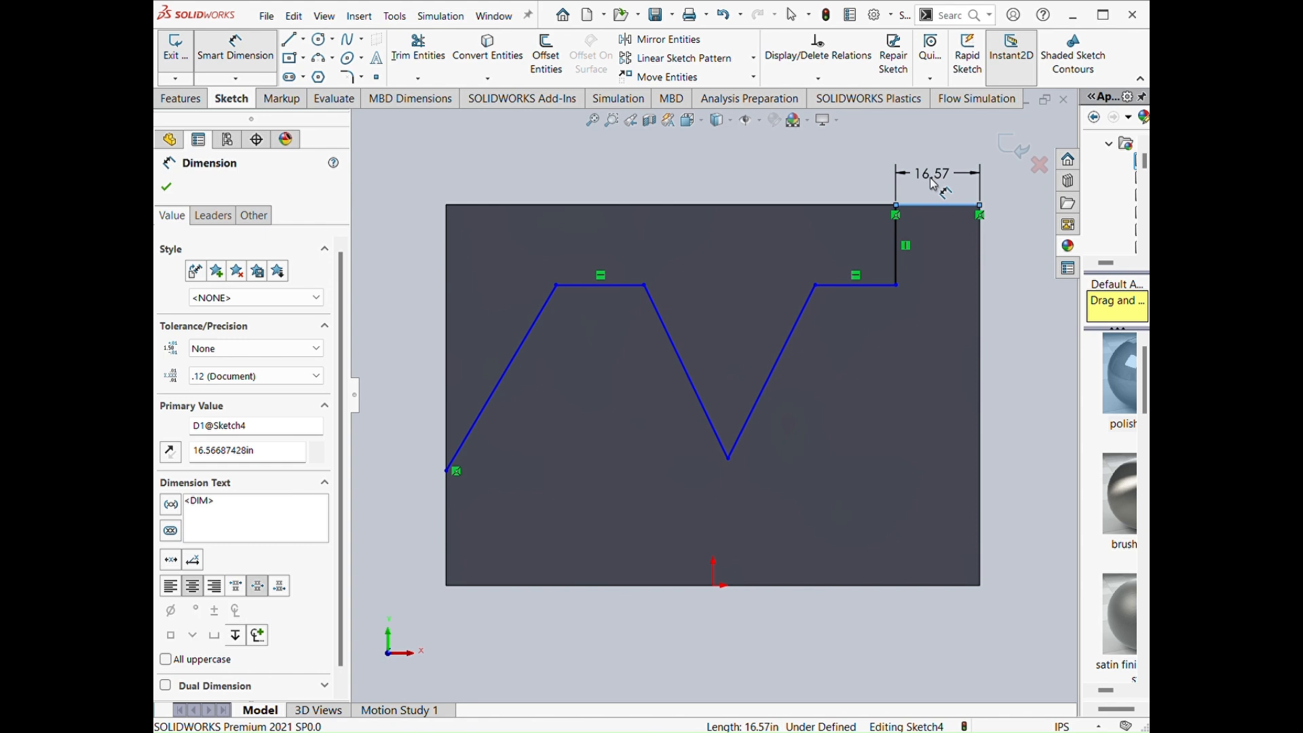
pyautogui.write('15')
pyautogui.press('Return')
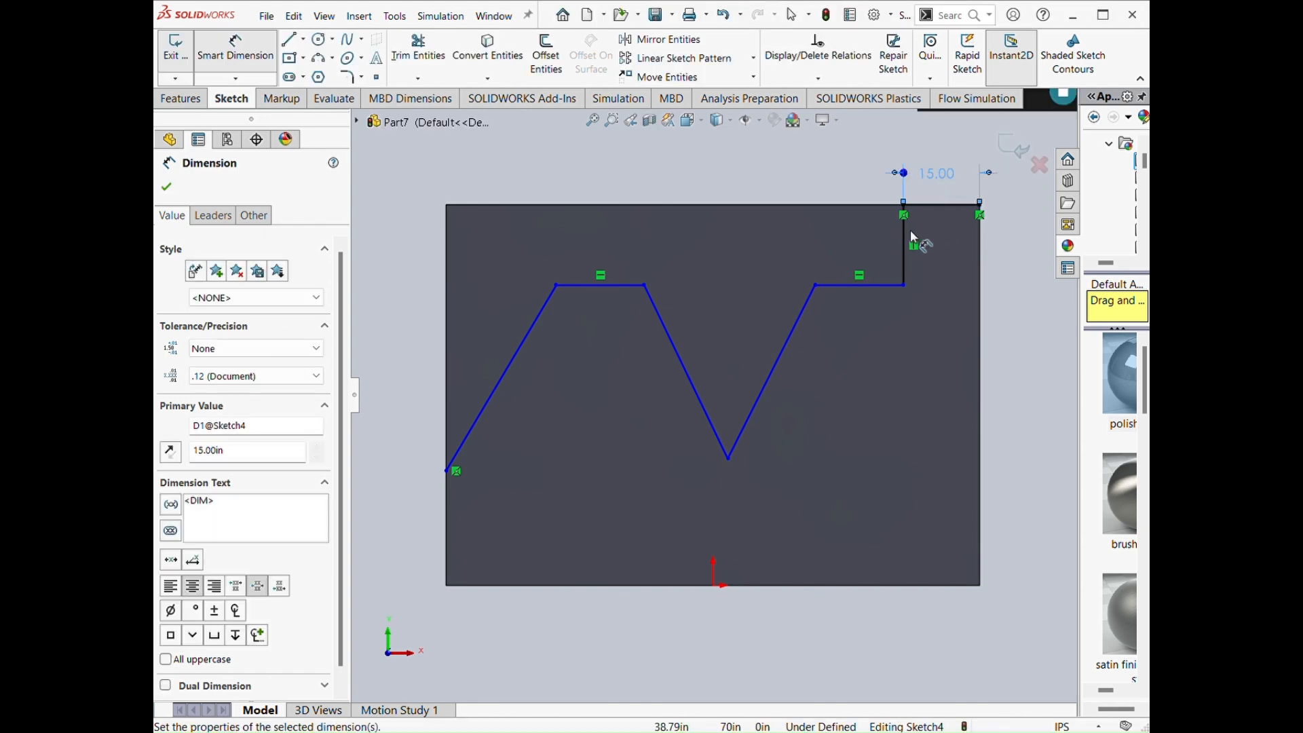
pyautogui.click(905, 234)
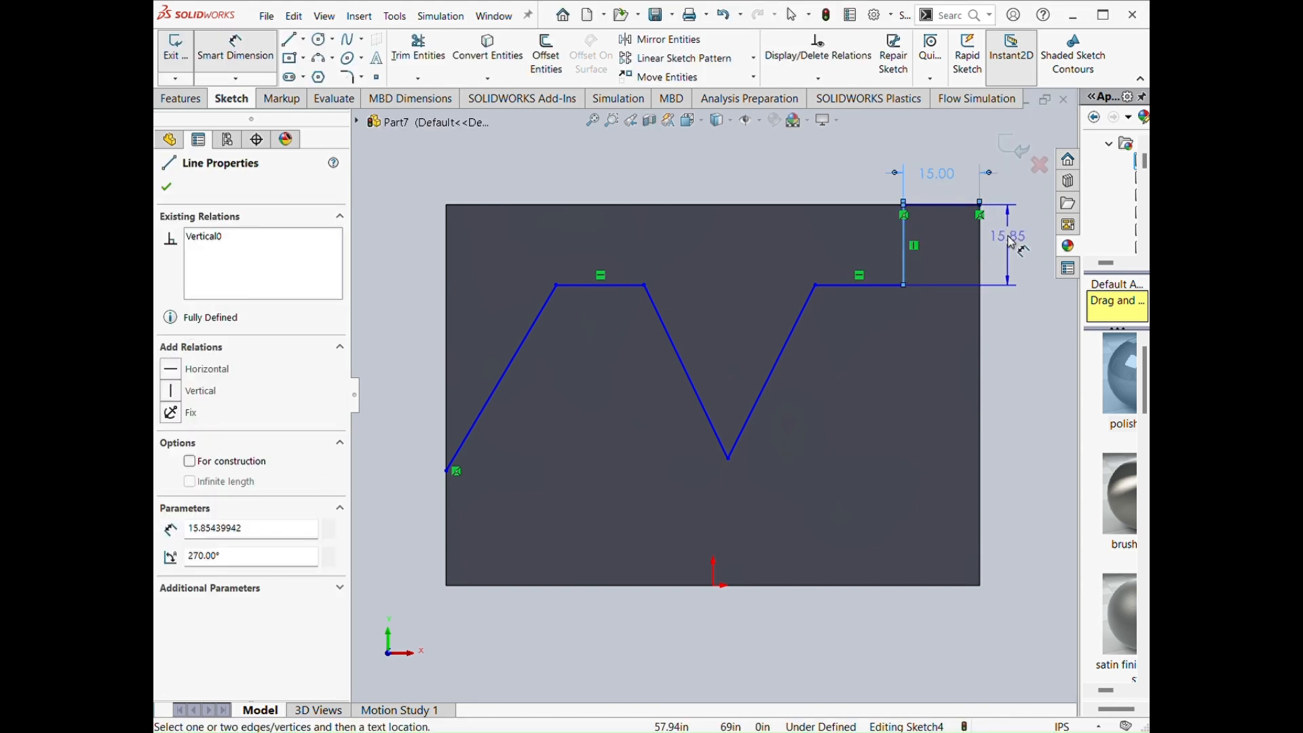
pyautogui.click(1011, 243)
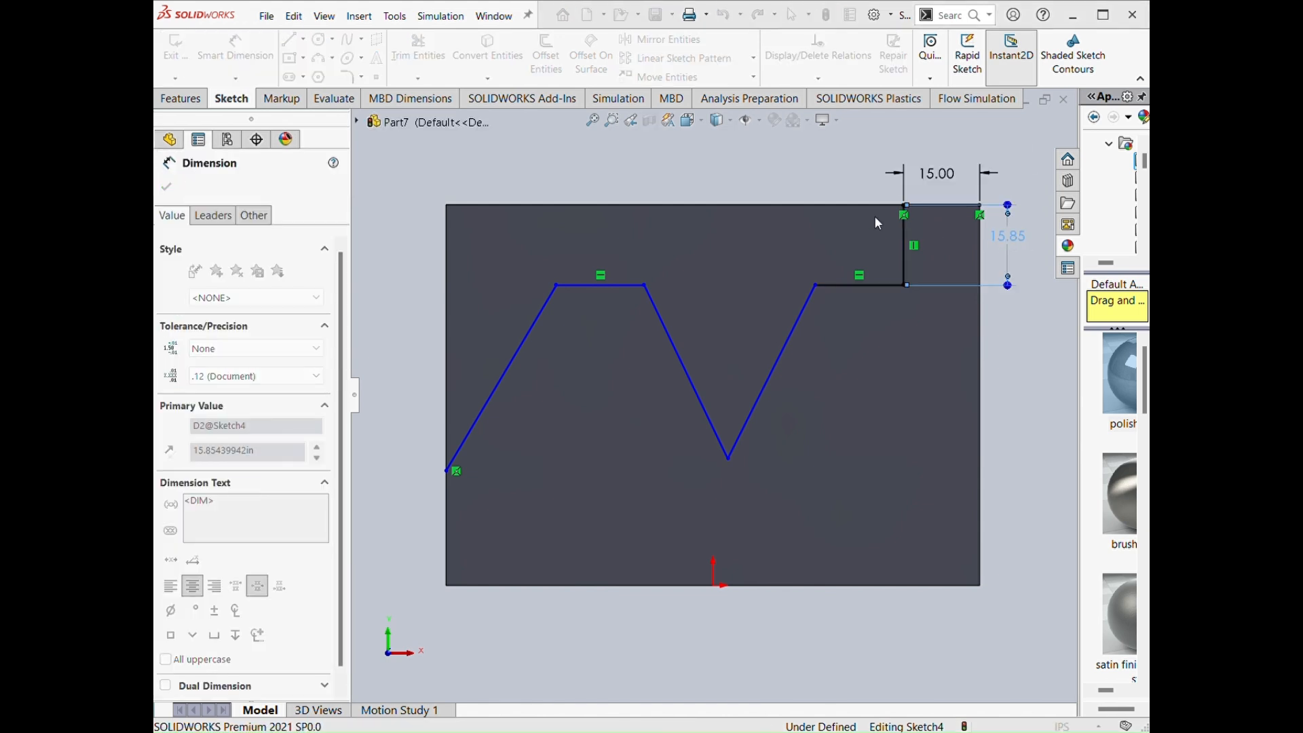
pyautogui.write('17')
pyautogui.press('Return')
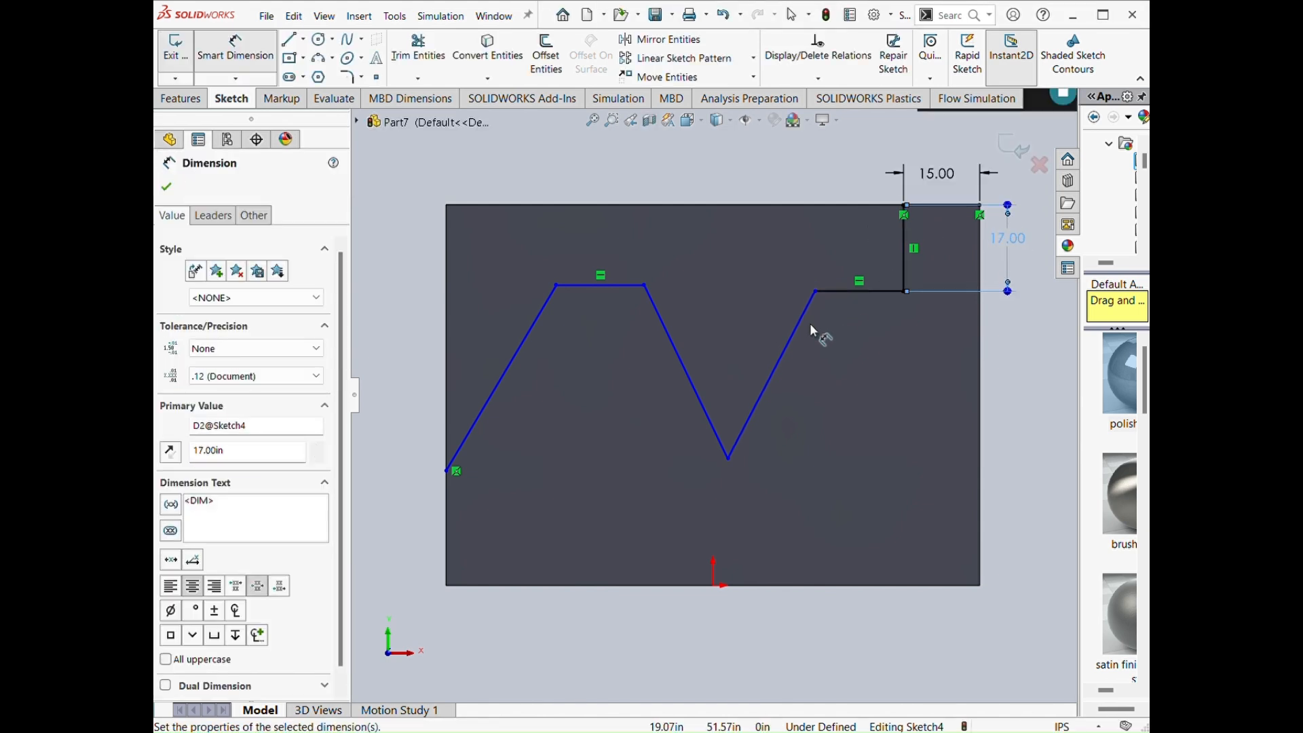
pyautogui.press('Escape')
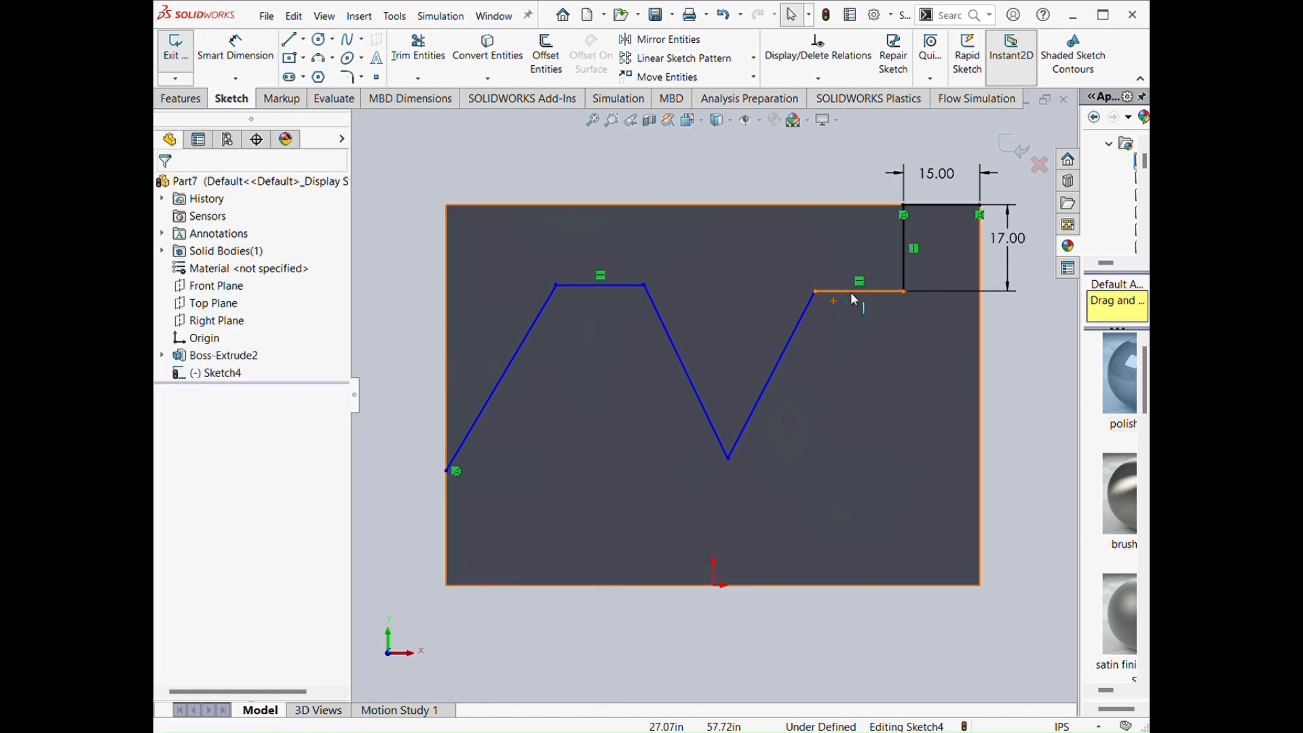
# Step: Make the two horizontal ledge lines on either side of the V collinear
pyautogui.click(856, 297)
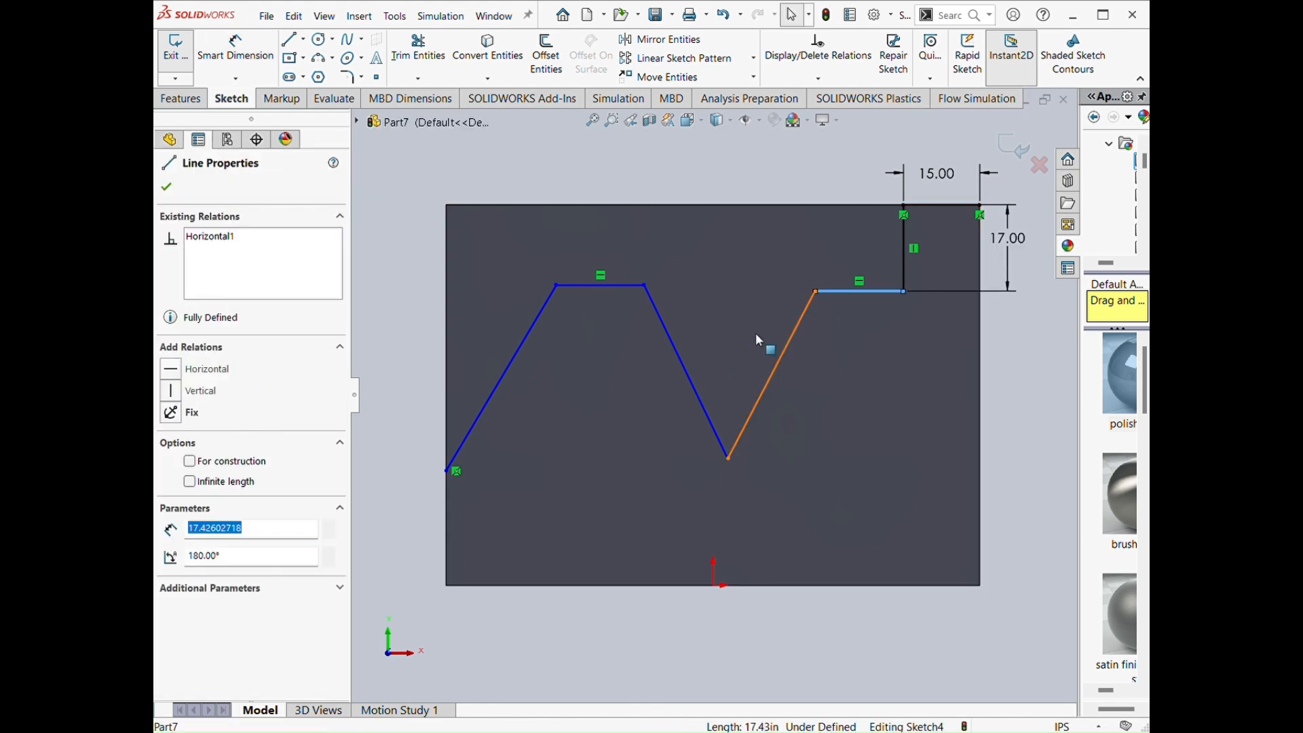
pyautogui.keyDown('ctrl'); pyautogui.click(596, 286); pyautogui.keyUp('ctrl')
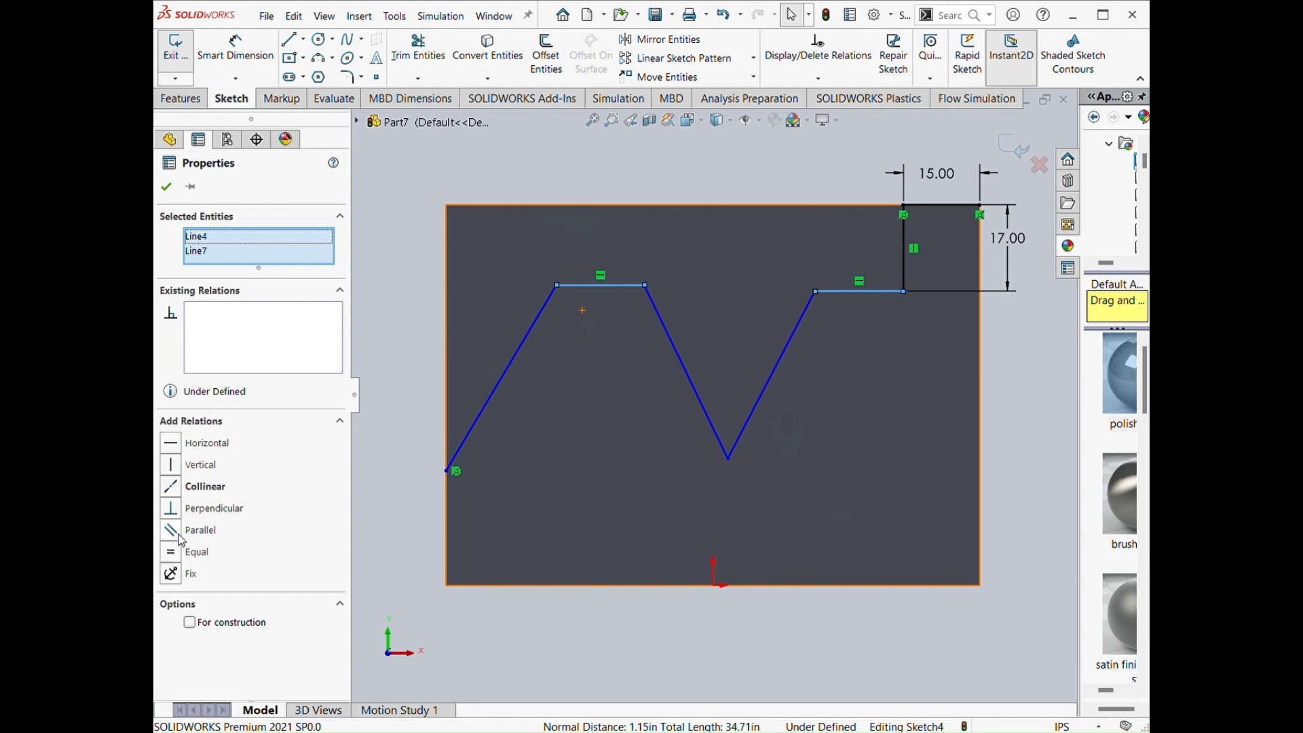
pyautogui.click(176, 487)
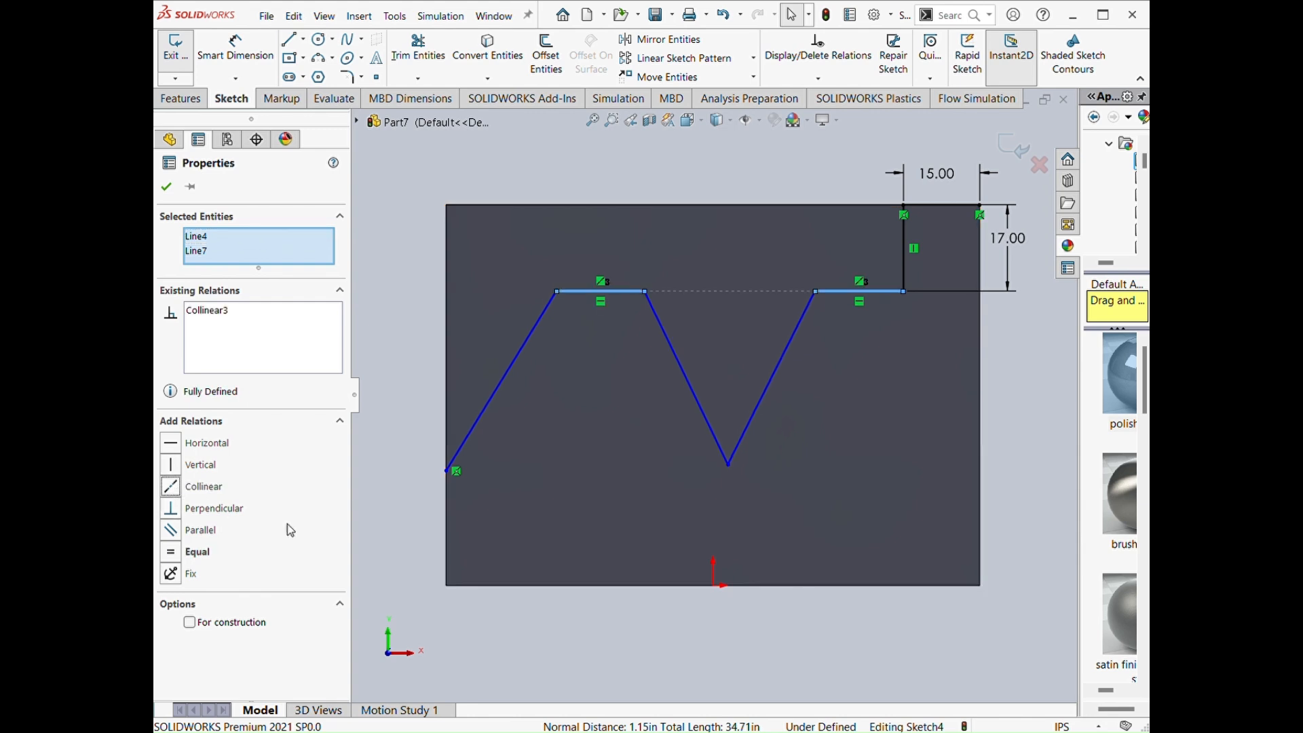
# Step: Add a Horizontal relation between the V's bottom point and the sloping line's left-edge endpoint, and move the V's point to about 59.4 in from that edge
pyautogui.press('Escape')
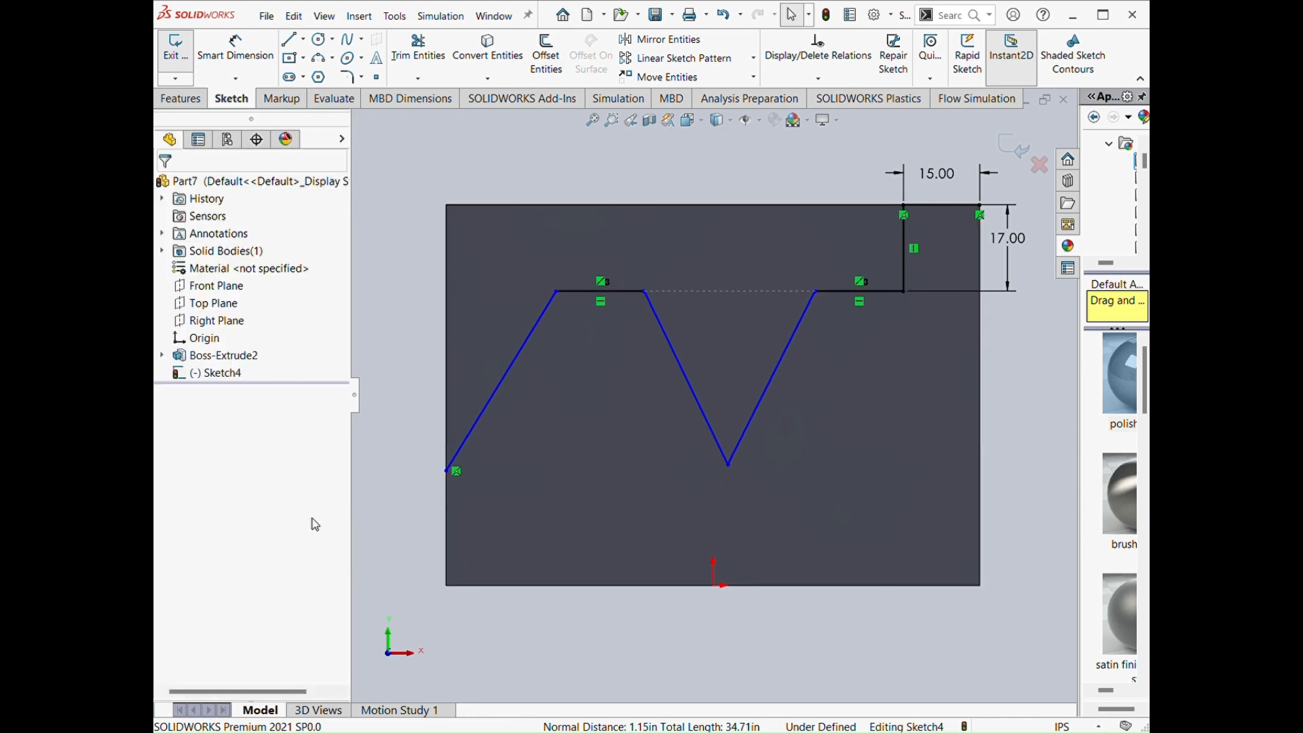
pyautogui.click(729, 466)
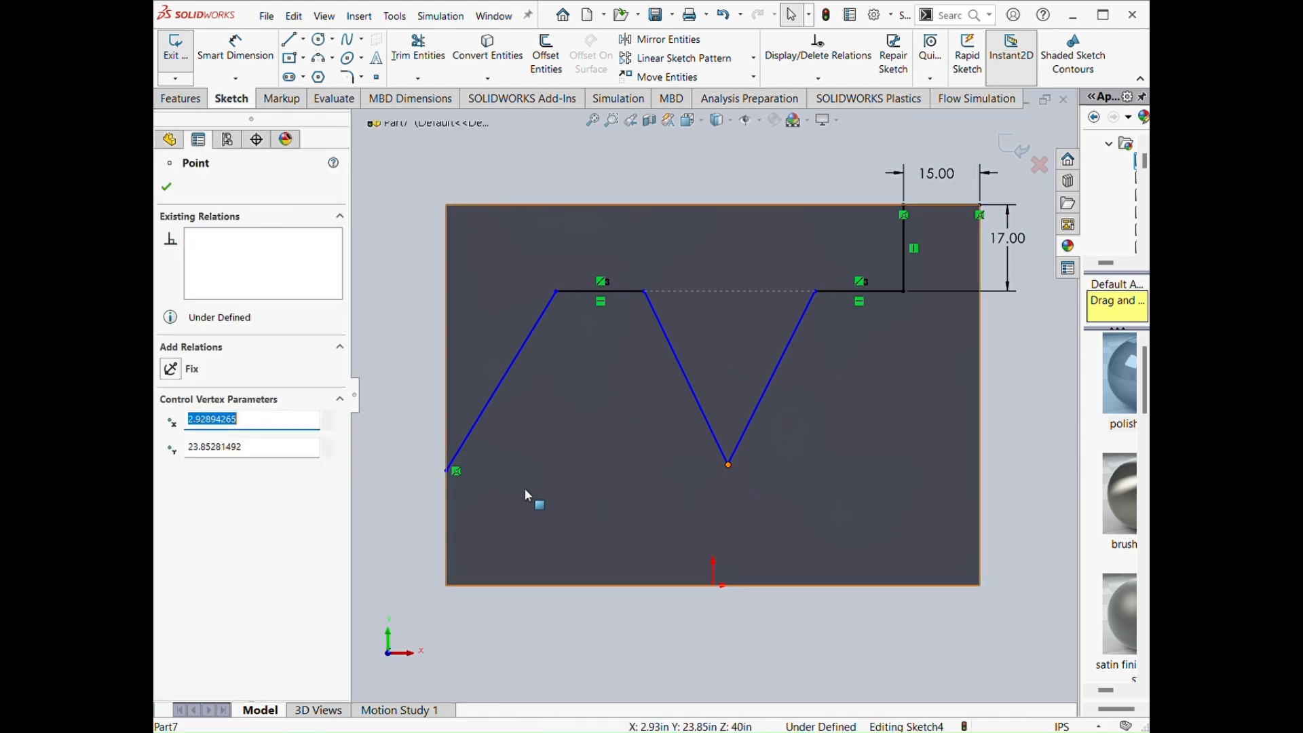
pyautogui.click(448, 471)
pyautogui.keyDown('ctrl'); pyautogui.click(450, 483); pyautogui.keyUp('ctrl')
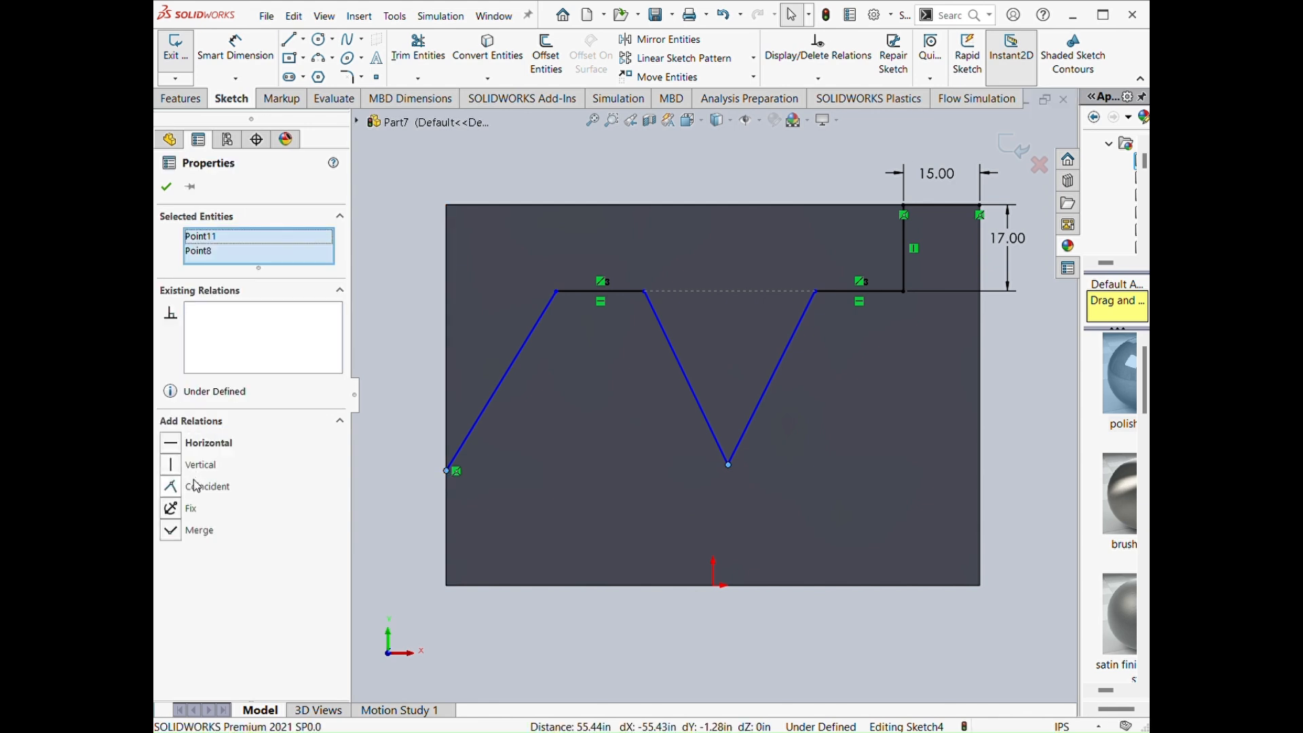
pyautogui.click(176, 449)
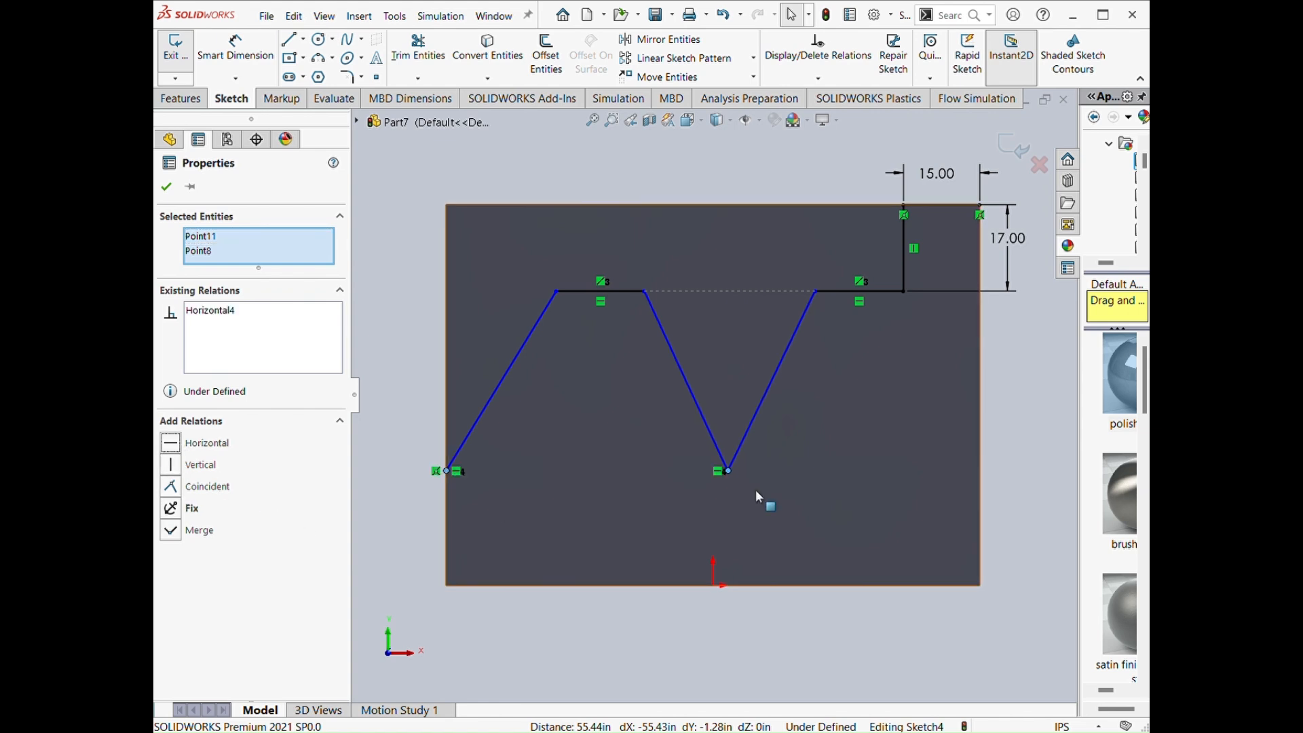
pyautogui.moveTo(727, 471)
pyautogui.mouseDown()
pyautogui.moveTo(726, 410)
pyautogui.moveTo(736, 514)
pyautogui.moveTo(747, 483)
pyautogui.moveTo(749, 518)
pyautogui.moveTo(748, 470)
pyautogui.mouseUp()
pyautogui.click(441, 309)
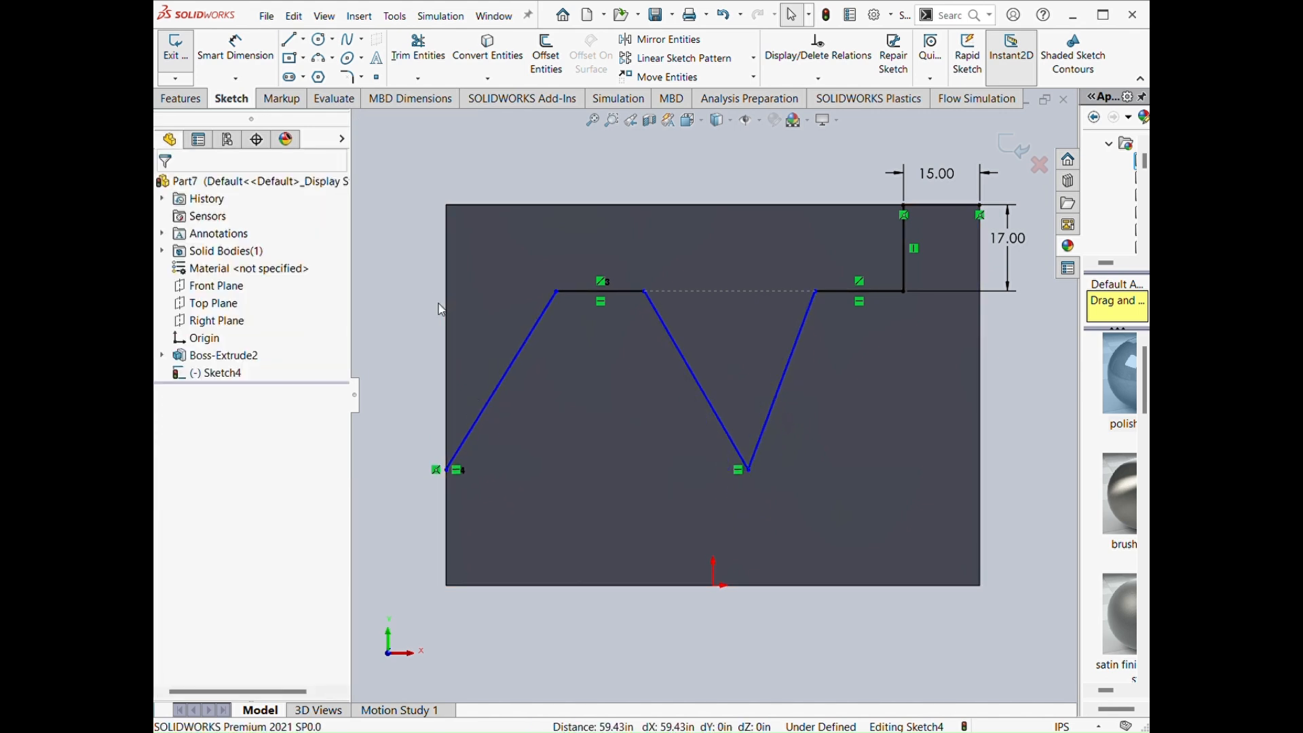
# Step: Dimension the horizontal distance from the left-edge endpoint to the V's bottom point as 45 in
pyautogui.click(235, 53)
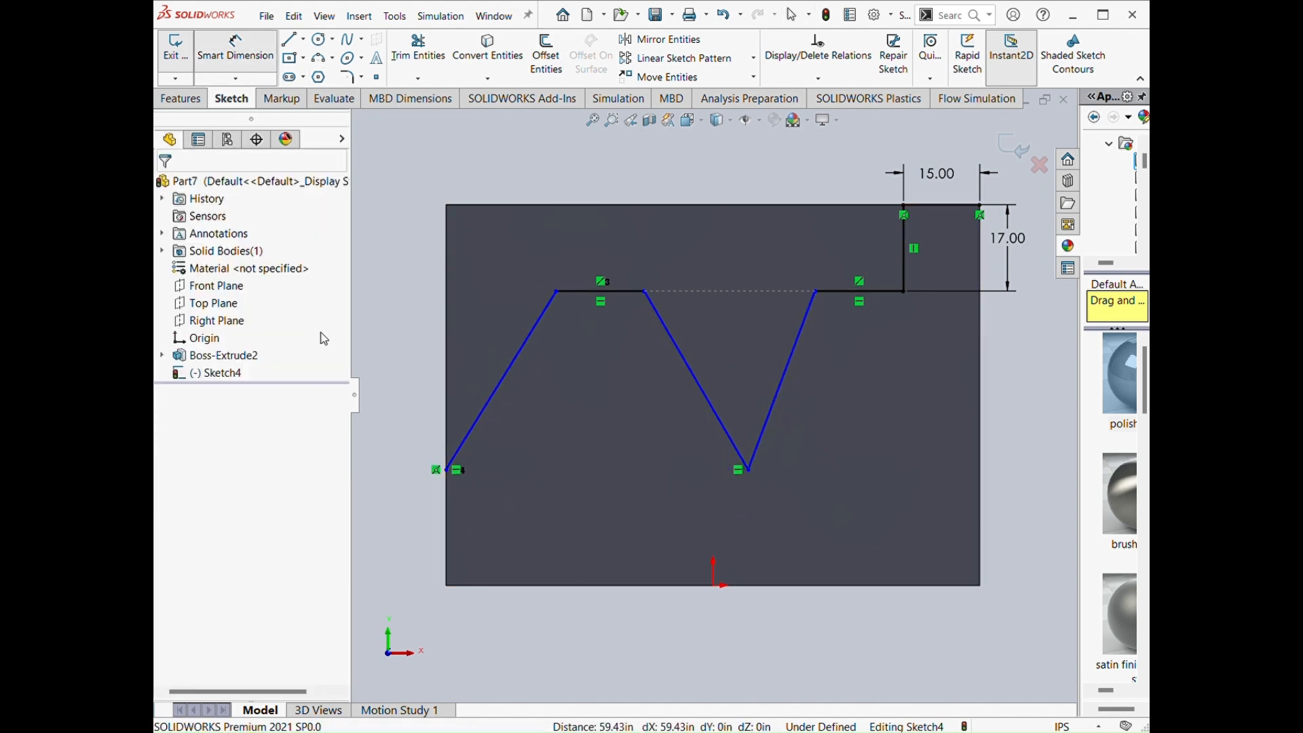
pyautogui.click(449, 471)
pyautogui.click(749, 469)
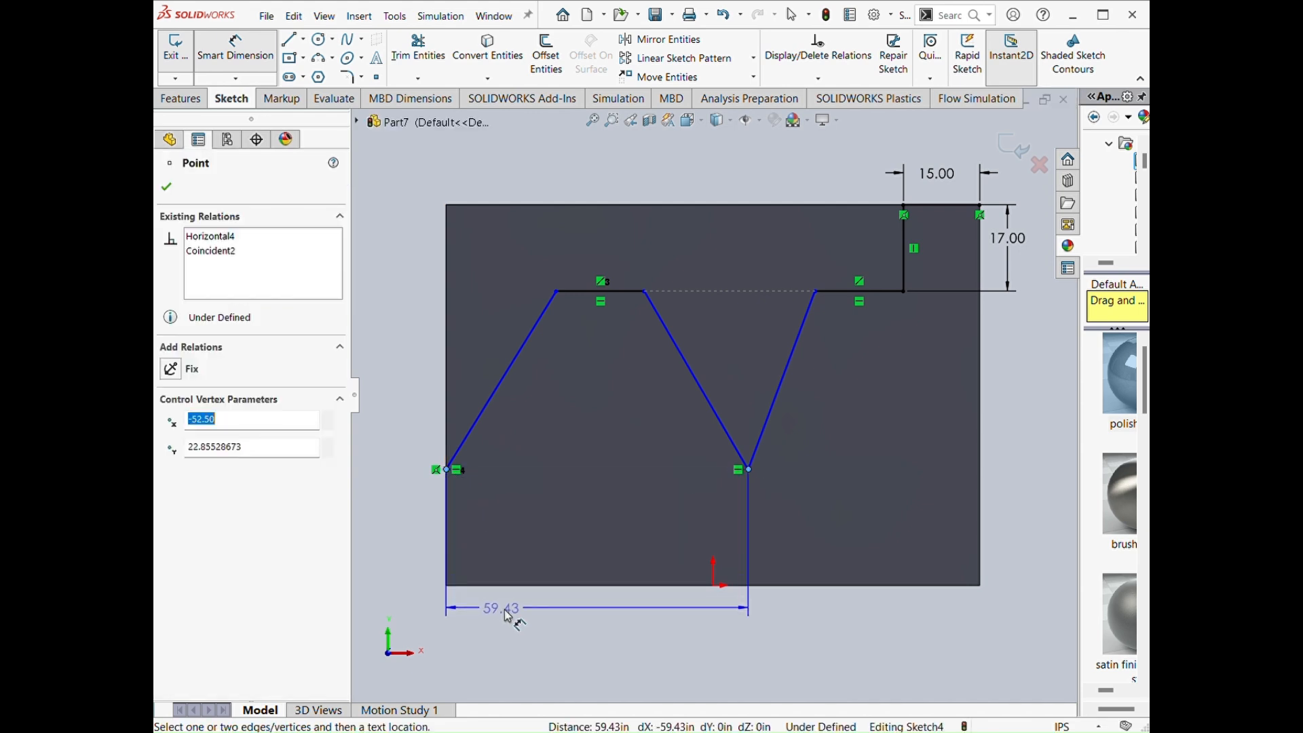
pyautogui.click(564, 632)
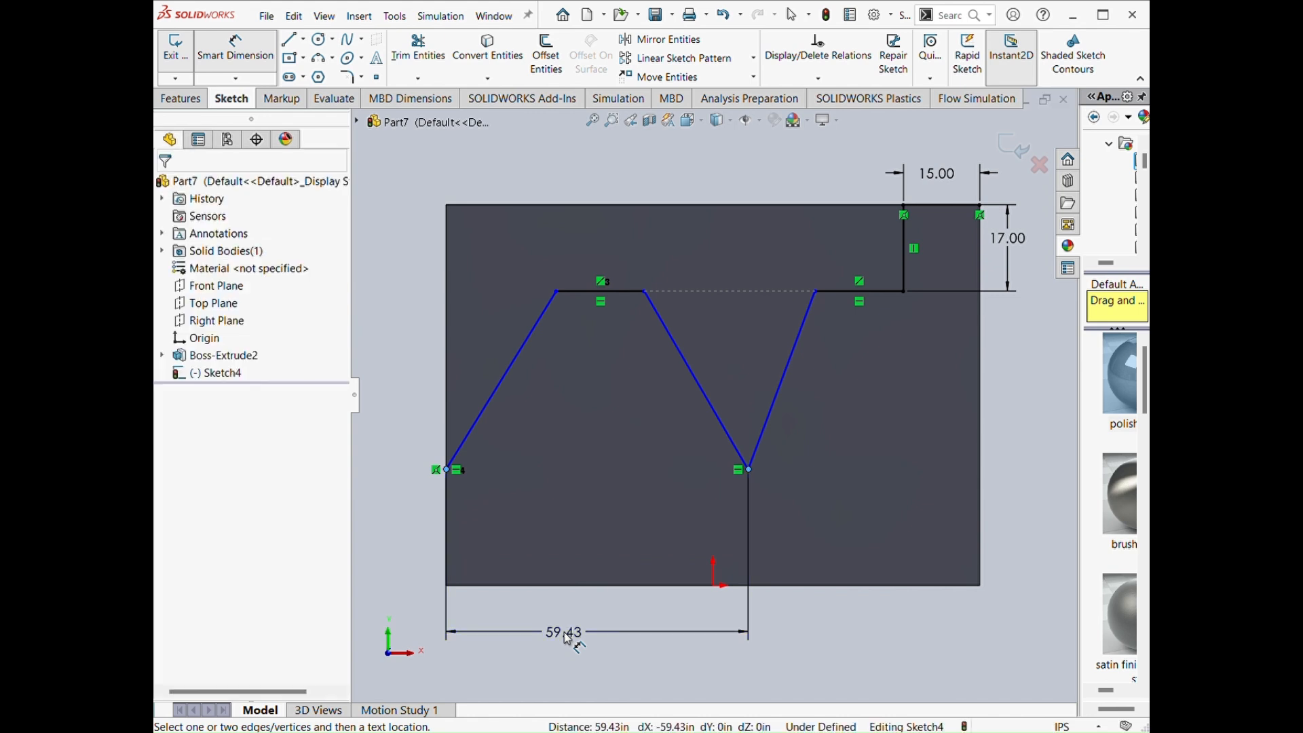
pyautogui.write('45')
pyautogui.press('Return')
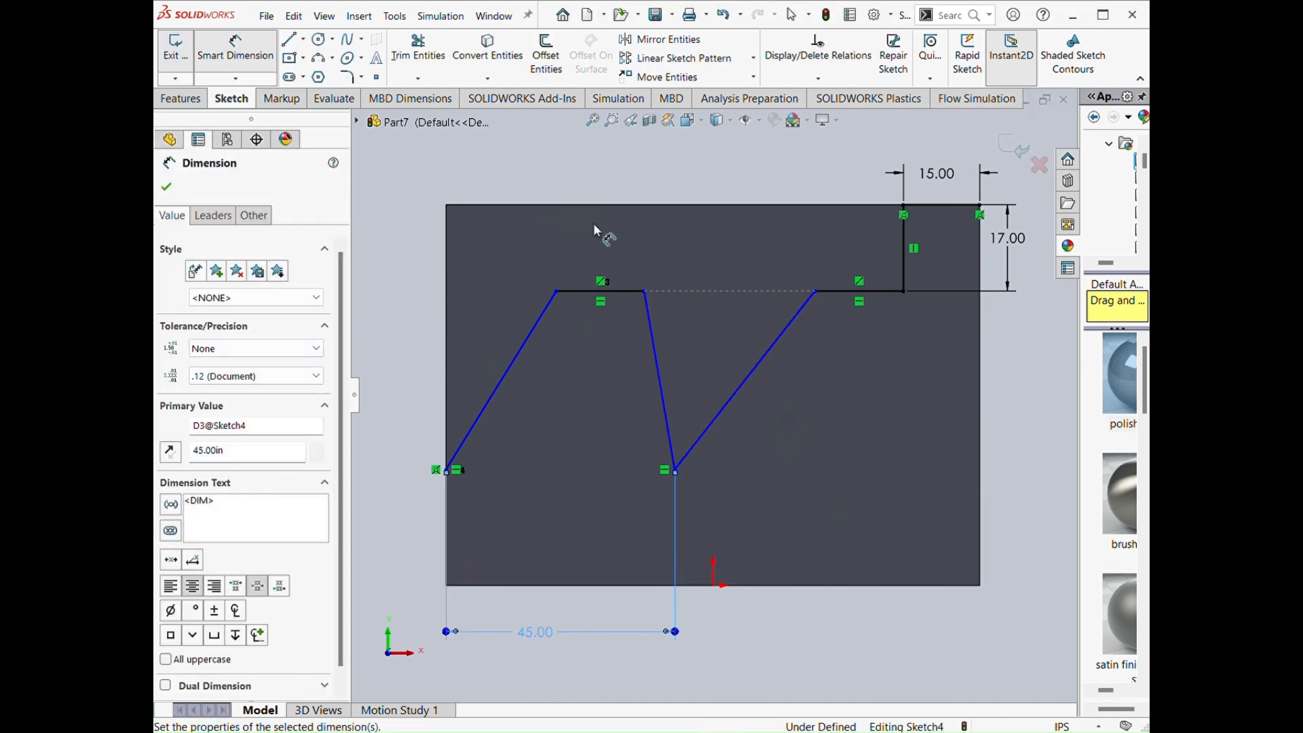
# Step: Dimension the left ledge line to 15 in and the V's opening between the two ledges to 42 in
pyautogui.click(614, 290)
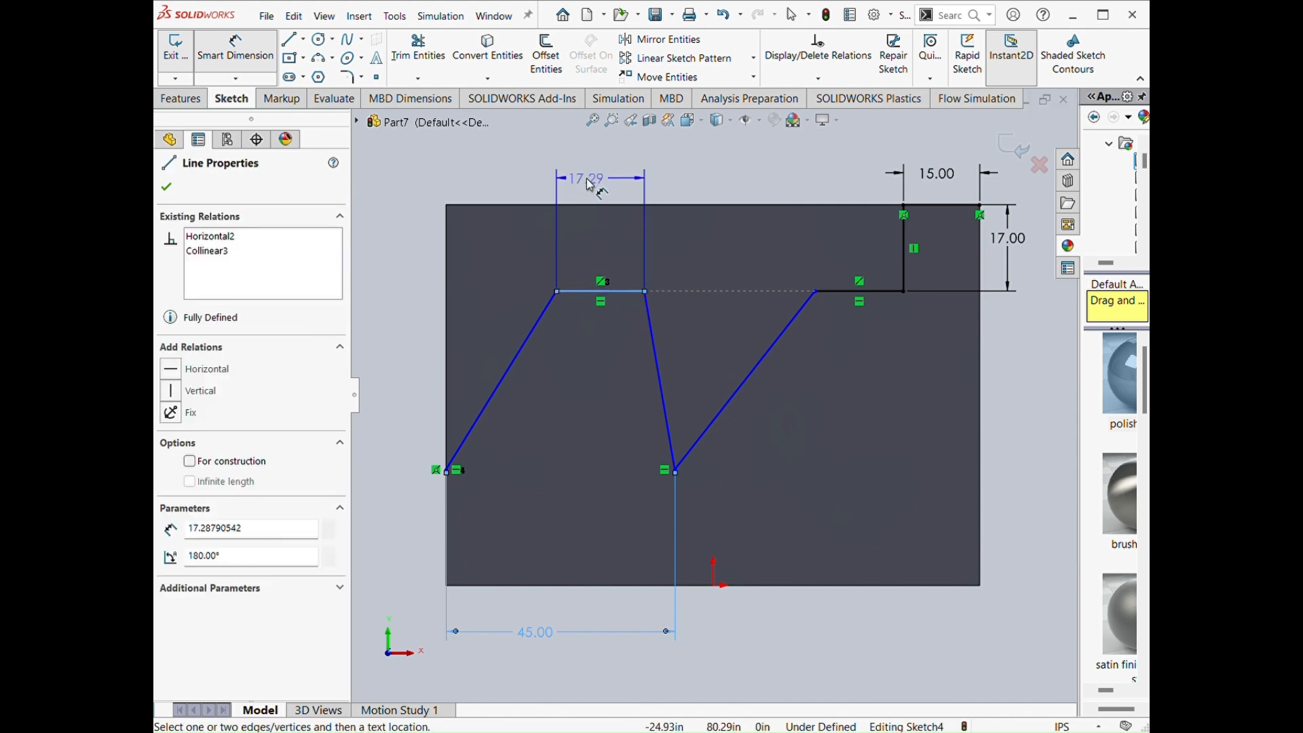
pyautogui.click(590, 185)
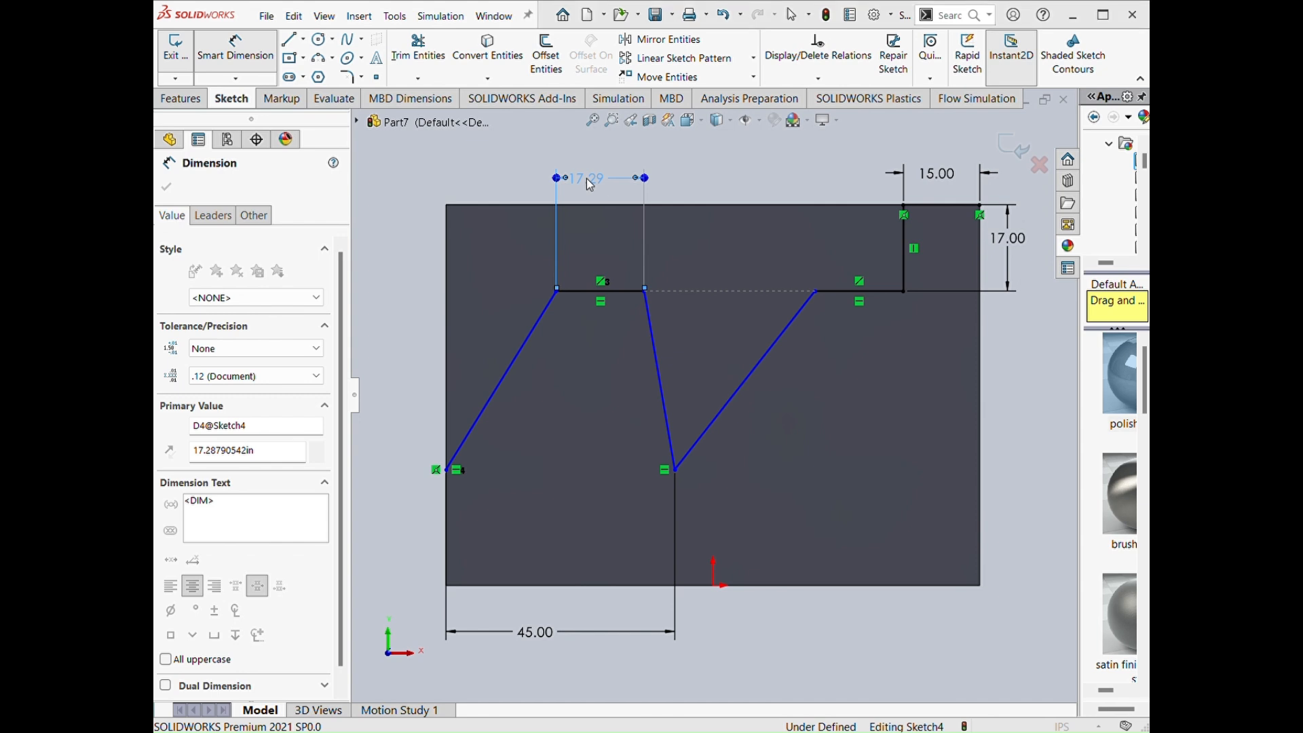
pyautogui.write('15')
pyautogui.press('Return')
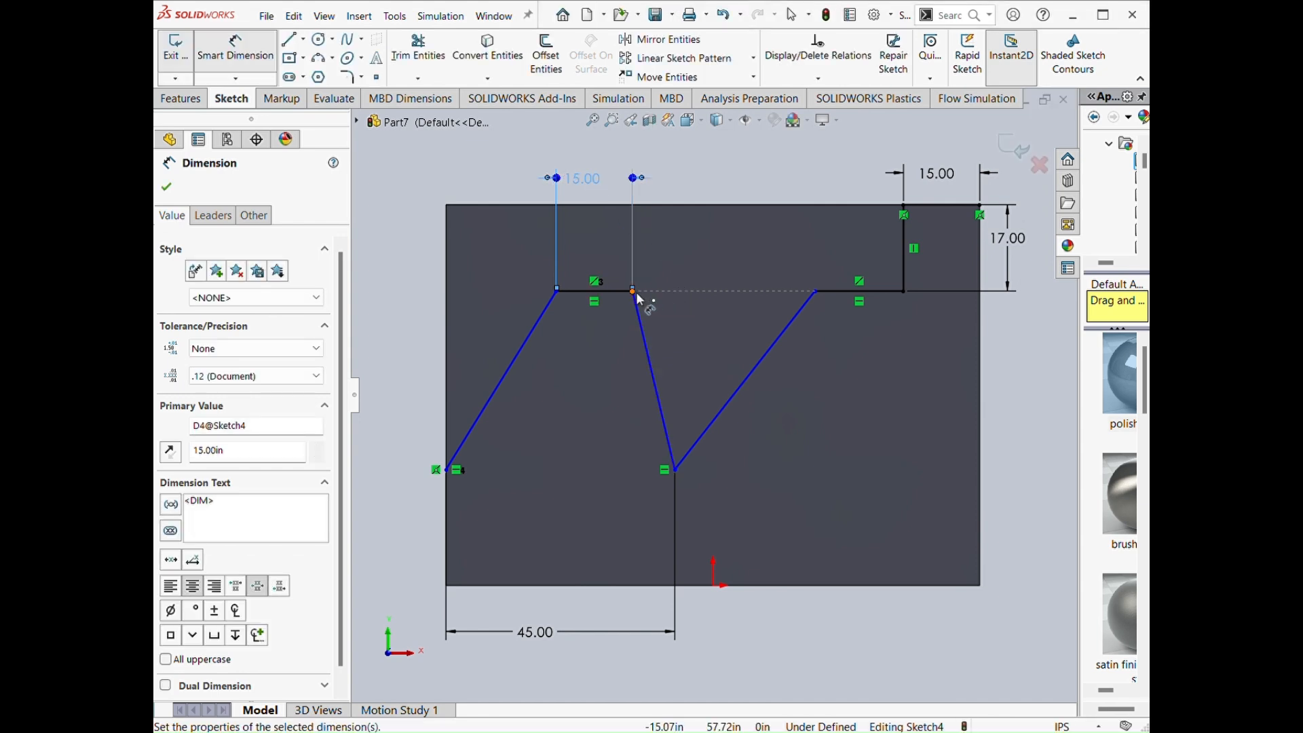
pyautogui.click(633, 291)
pyautogui.click(815, 291)
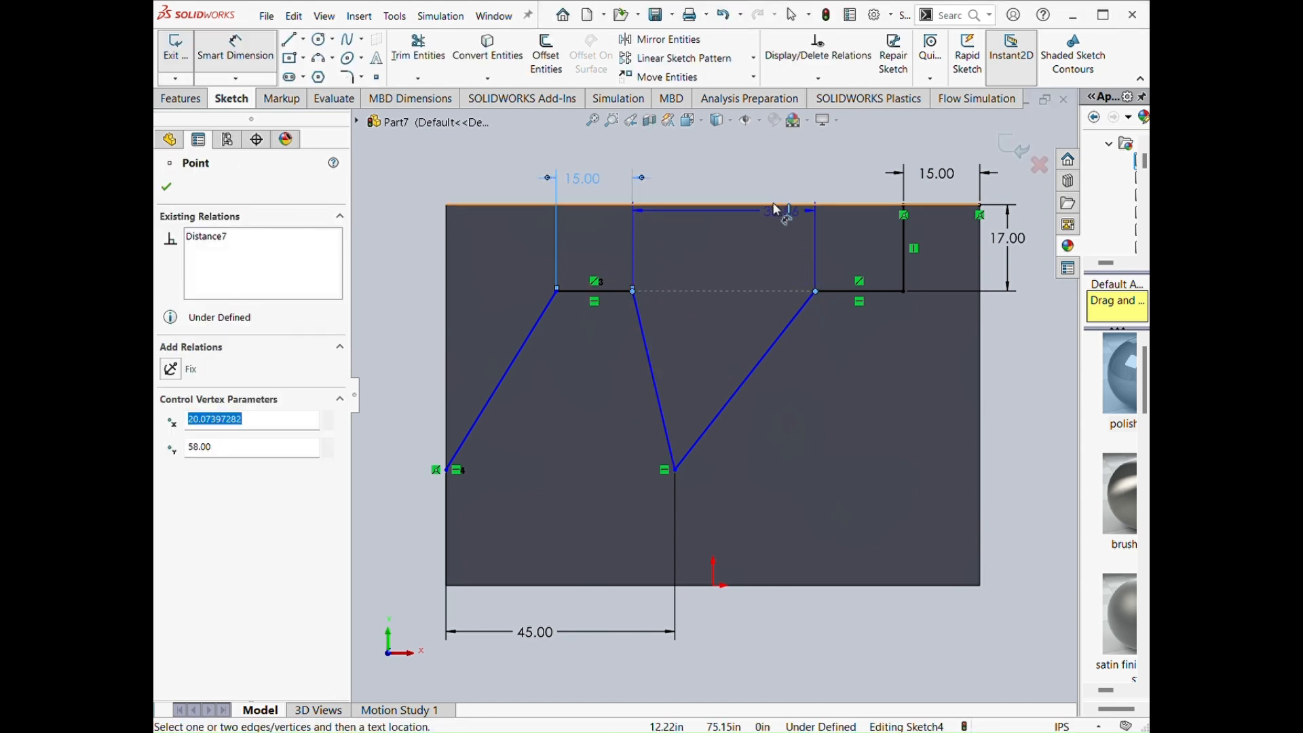
pyautogui.click(728, 182)
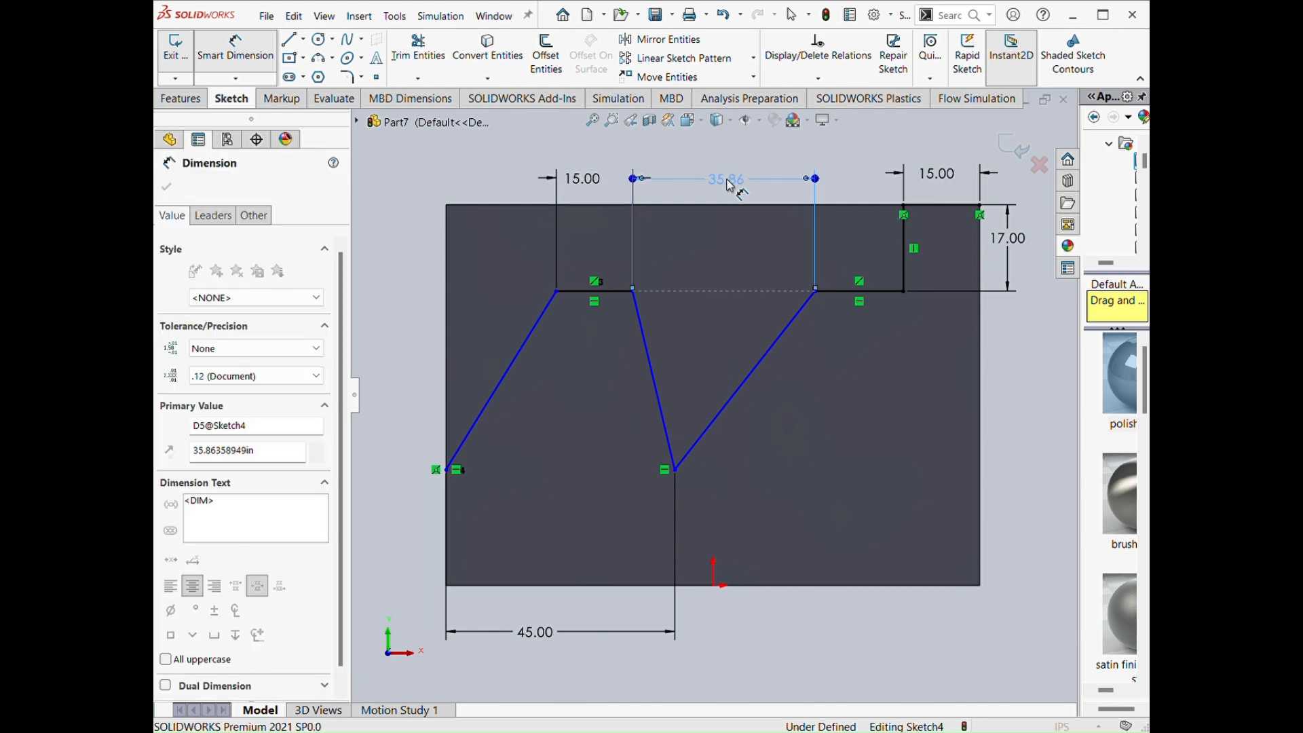
pyautogui.write('42')
pyautogui.press('Return')
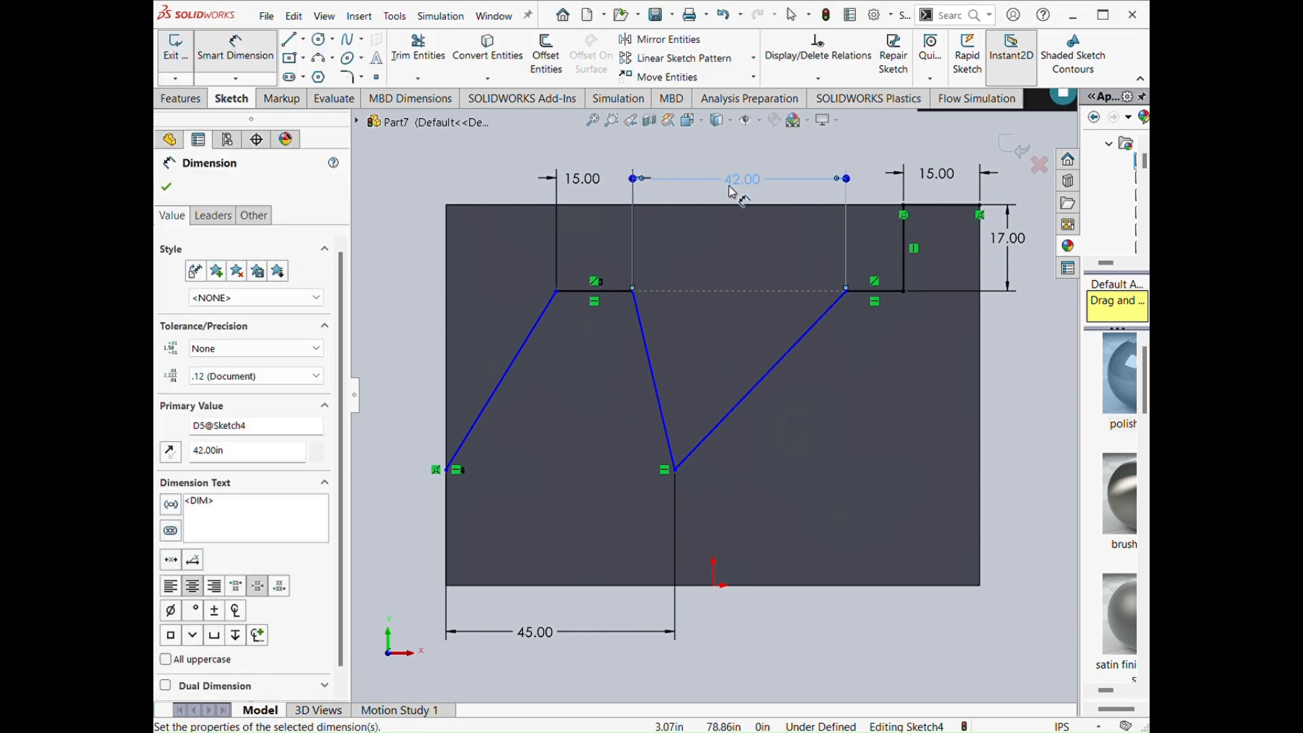
# Step: Dimension the left ledge's outer endpoint 18 in from the block's left edge
pyautogui.click(558, 291)
pyautogui.click(447, 317)
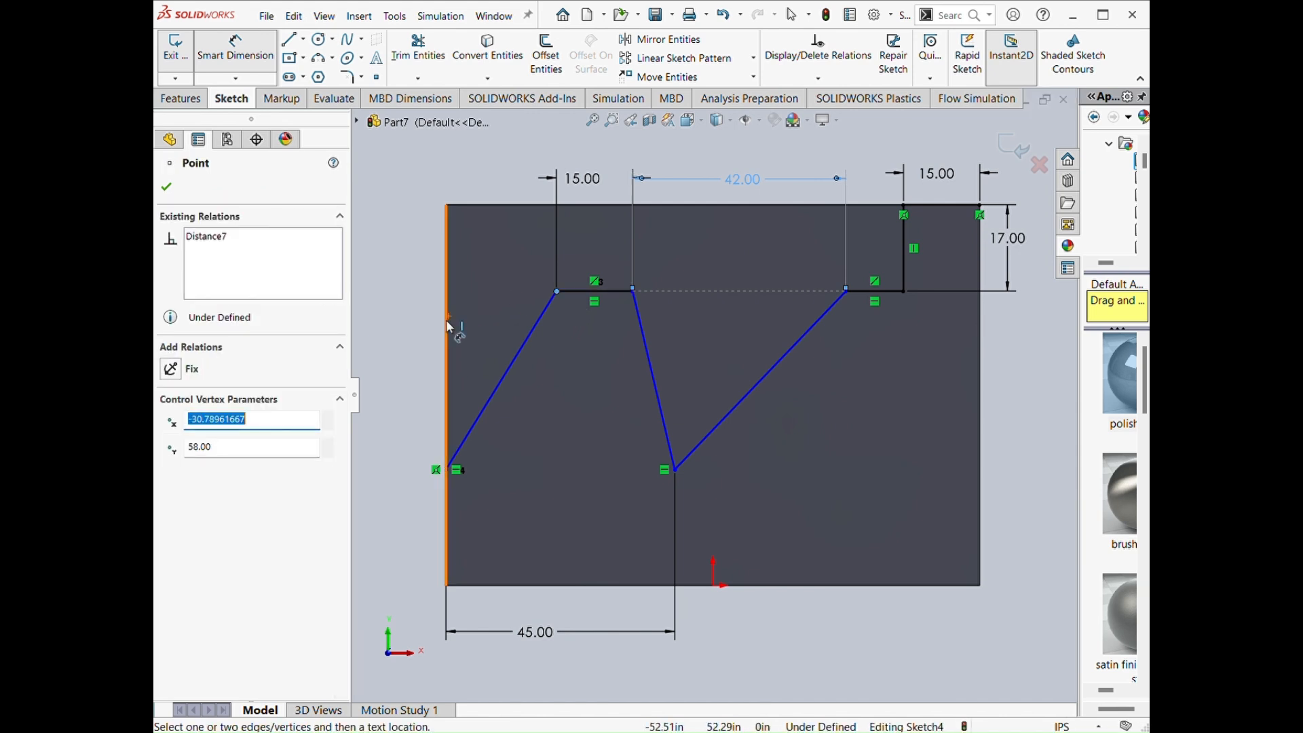
pyautogui.click(485, 185)
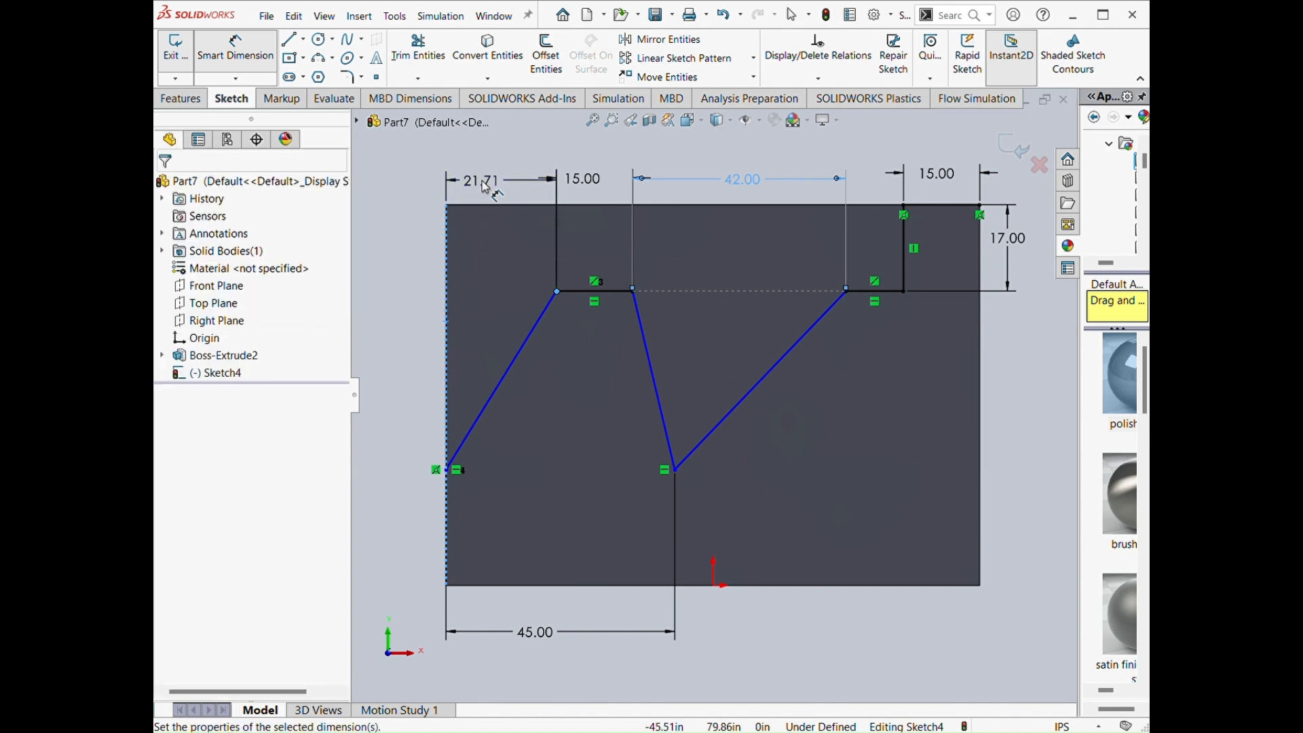
pyautogui.write('18')
pyautogui.press('Return')
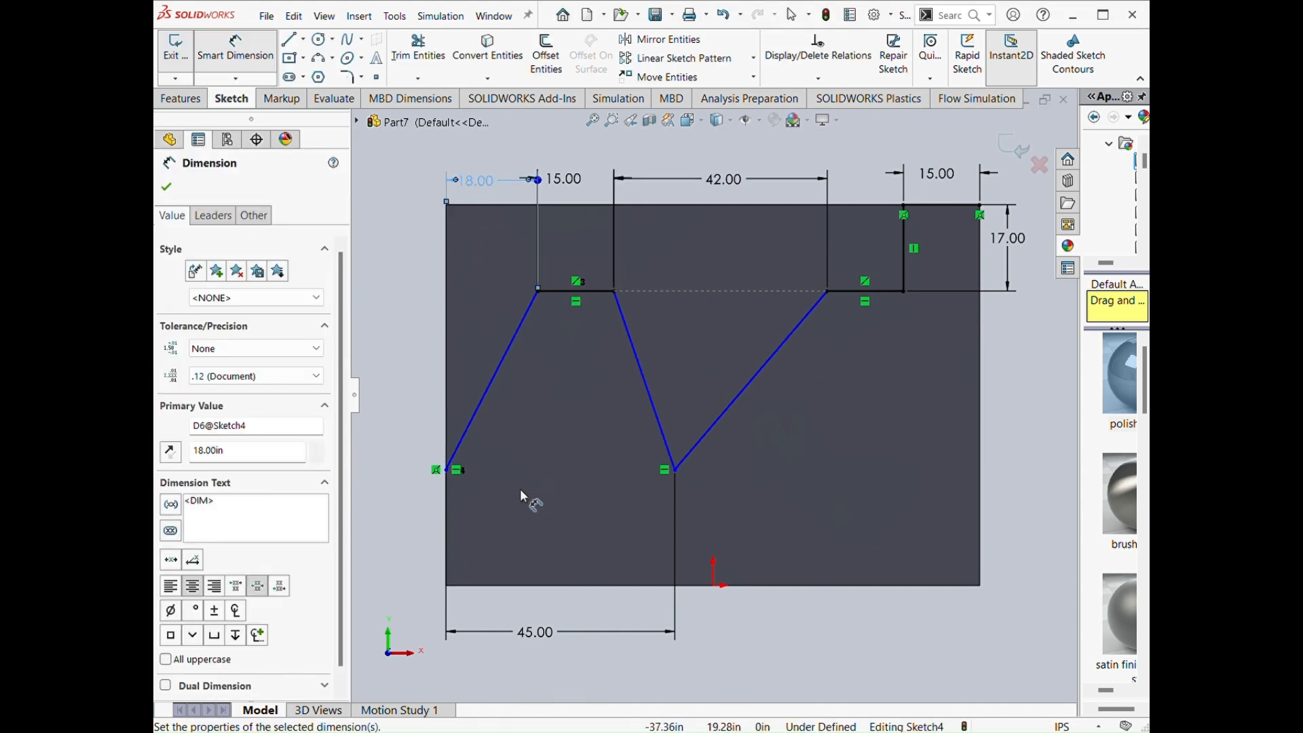
# Step: Dimension the sloping line's lower endpoint 12 in above the block's bottom edge
pyautogui.click(446, 469)
pyautogui.click(468, 585)
pyautogui.click(408, 541)
pyautogui.write('12')
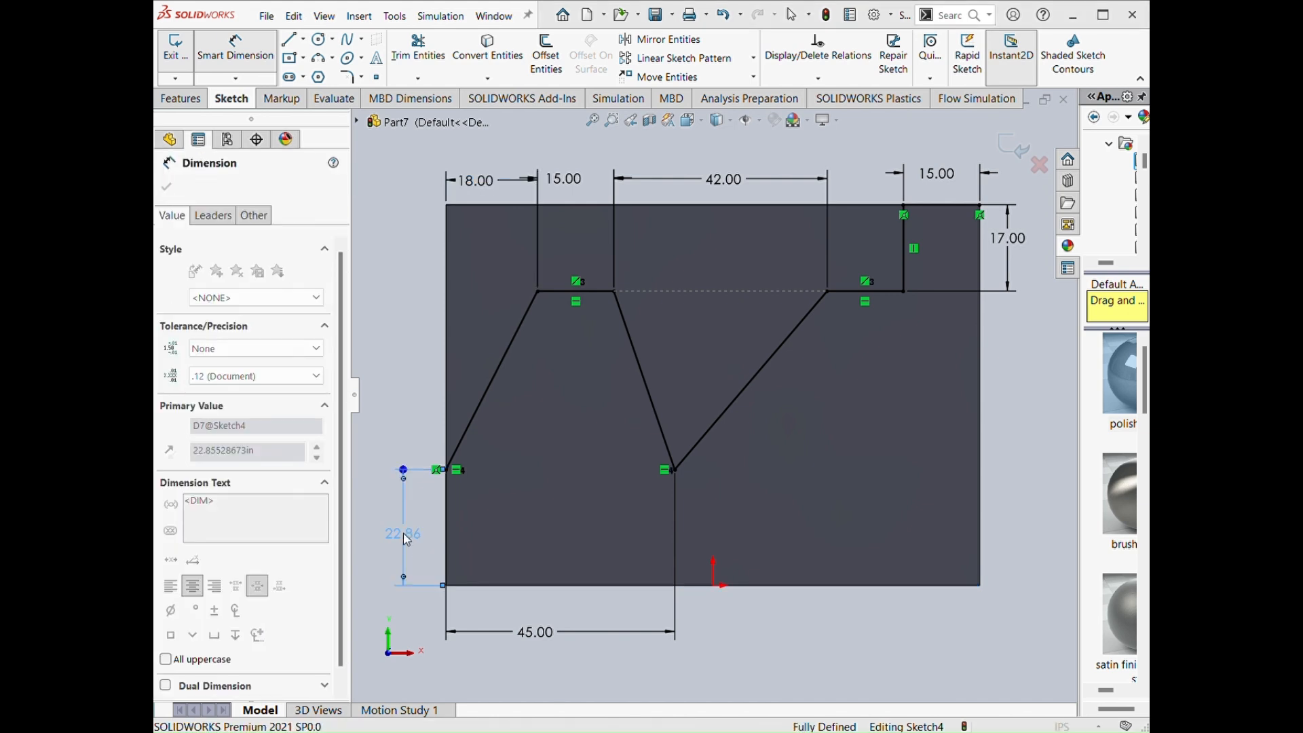
pyautogui.press('Return')
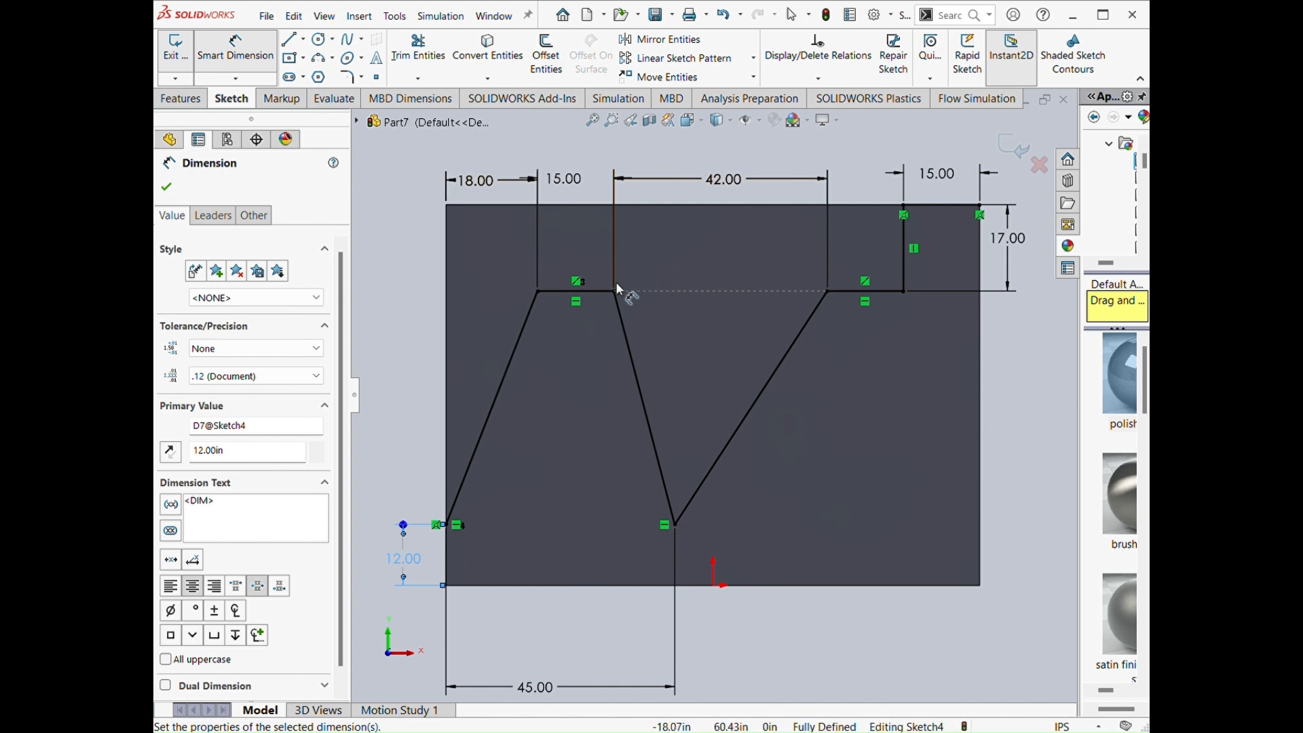
# Step: Close the profile with connected lines running outside the block, from the lower-left endpoint over the top to the upper-right corner, and exit the sketch
pyautogui.click(289, 39)
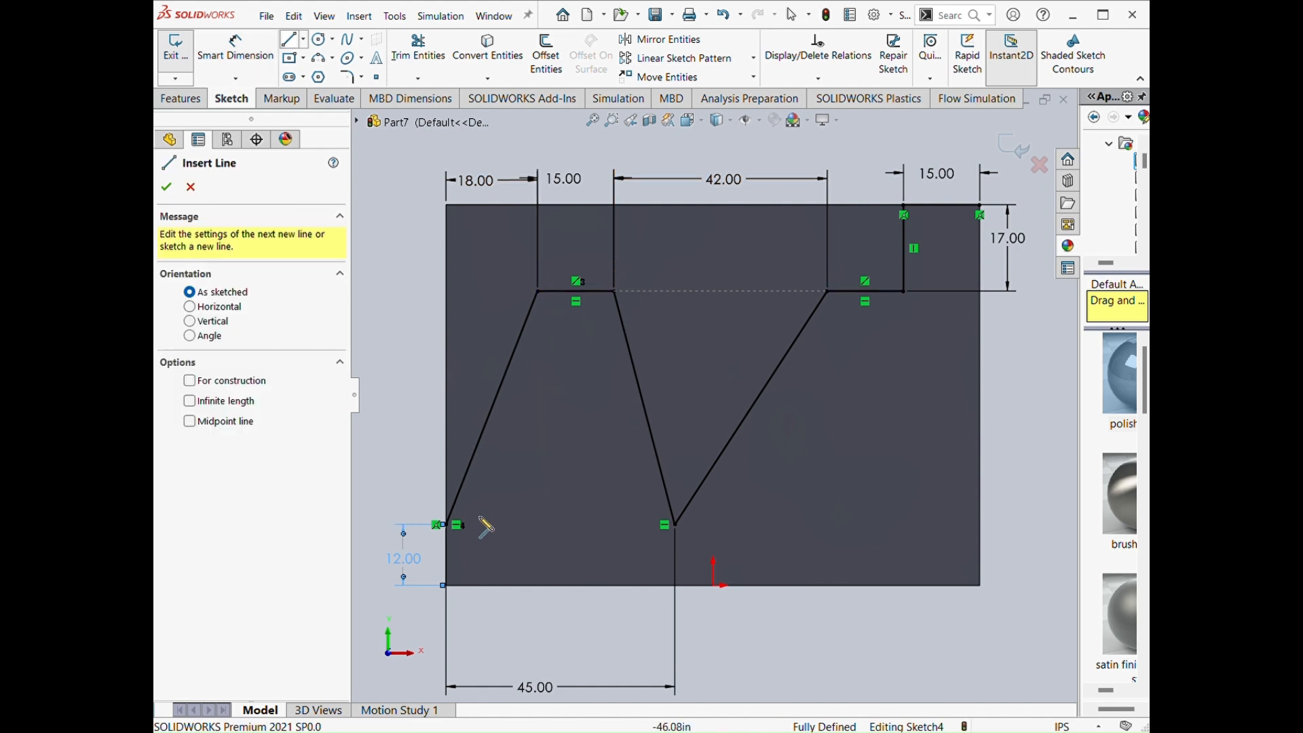
pyautogui.click(446, 525)
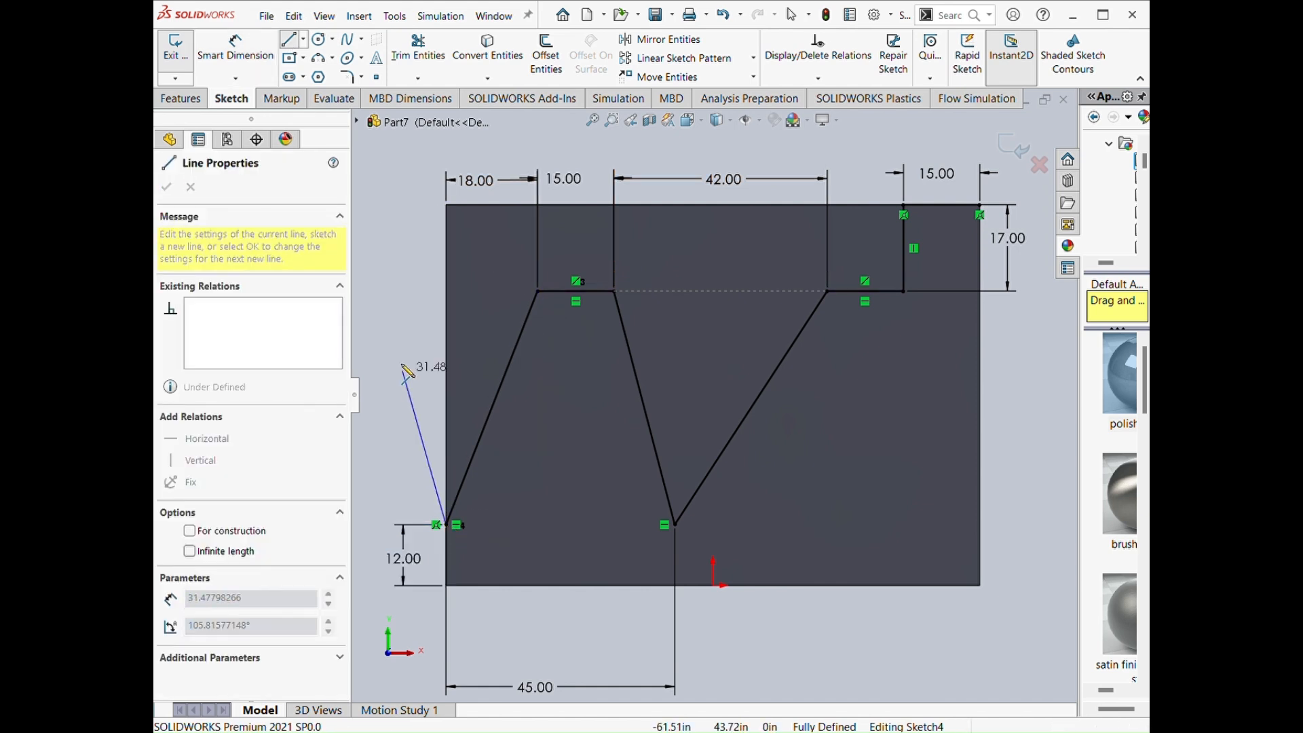
pyautogui.click(397, 355)
pyautogui.click(397, 192)
pyautogui.click(614, 150)
pyautogui.click(895, 150)
pyautogui.click(1014, 192)
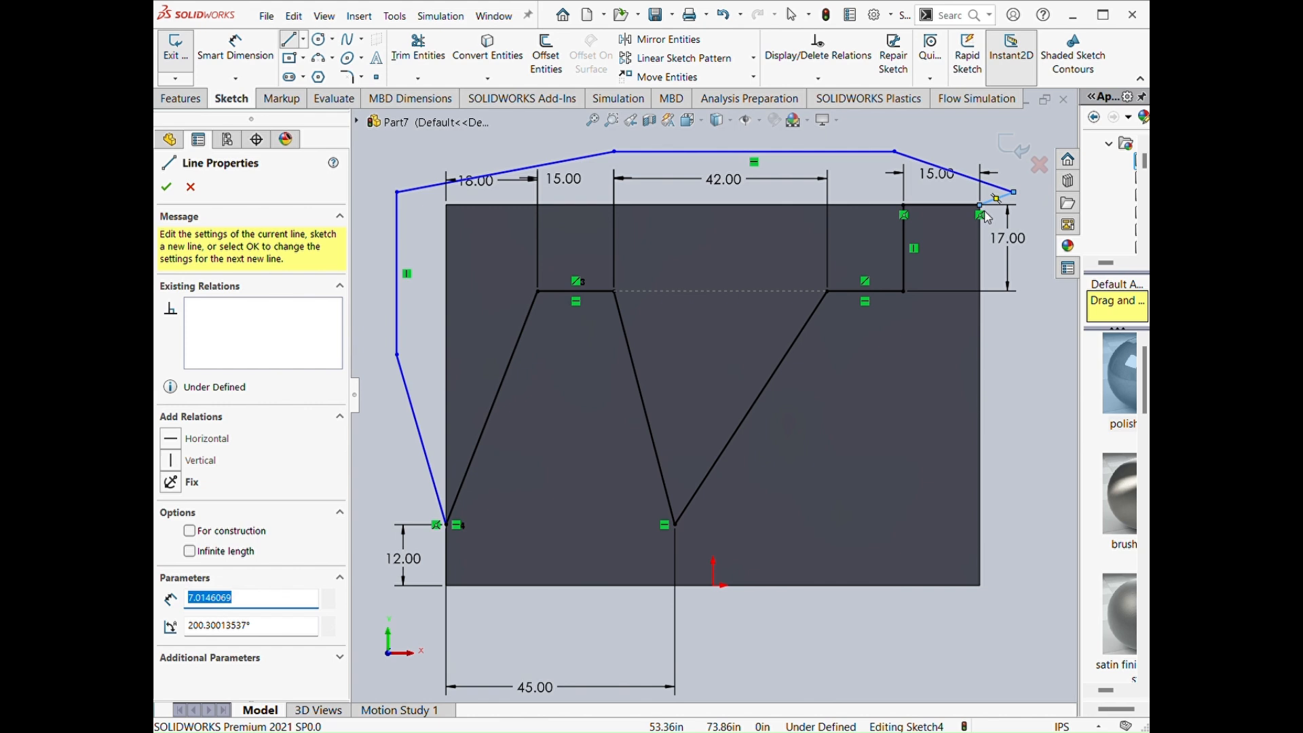
pyautogui.press('f')
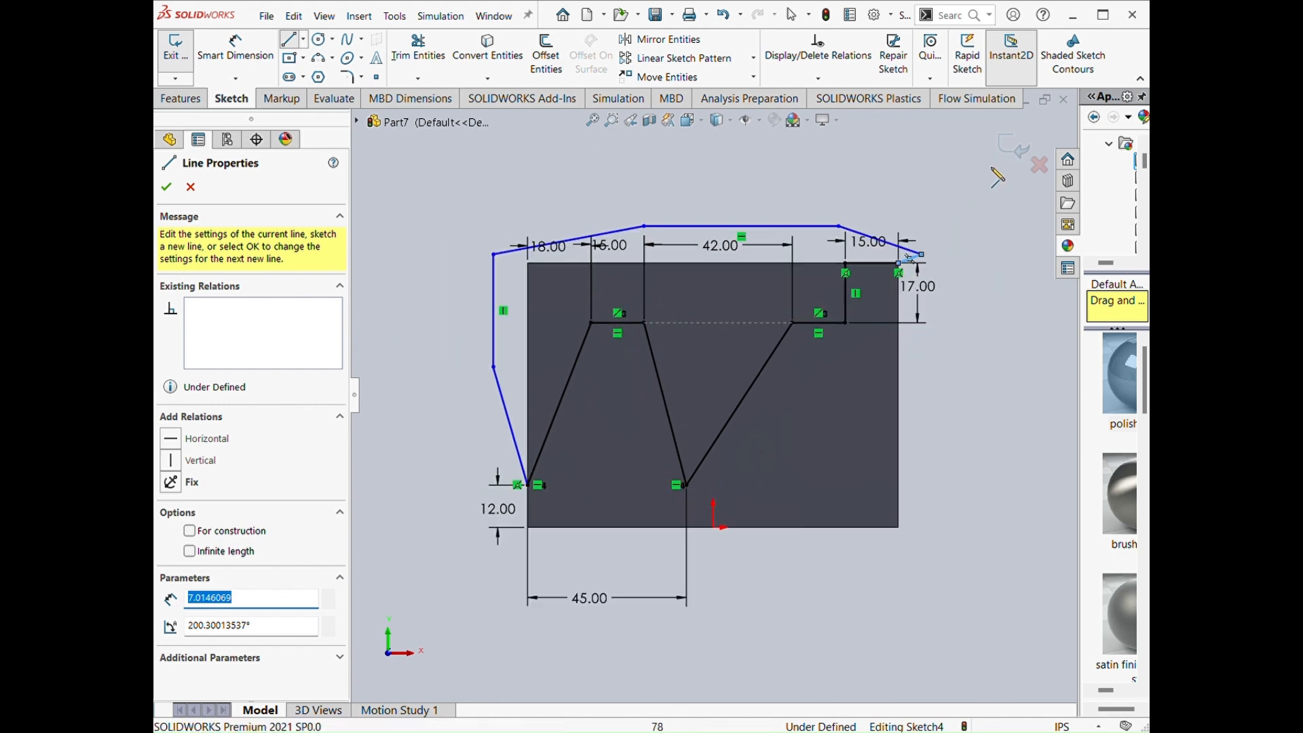
pyautogui.click(1010, 152)
# Step: Make an extruded cut from the closed profile sketch through the whole depth of the block
pyautogui.moveTo(494, 213)
pyautogui.mouseDown(button='middle')
pyautogui.moveTo(562, 225)
pyautogui.moveTo(572, 256)
pyautogui.mouseUp(button='middle')
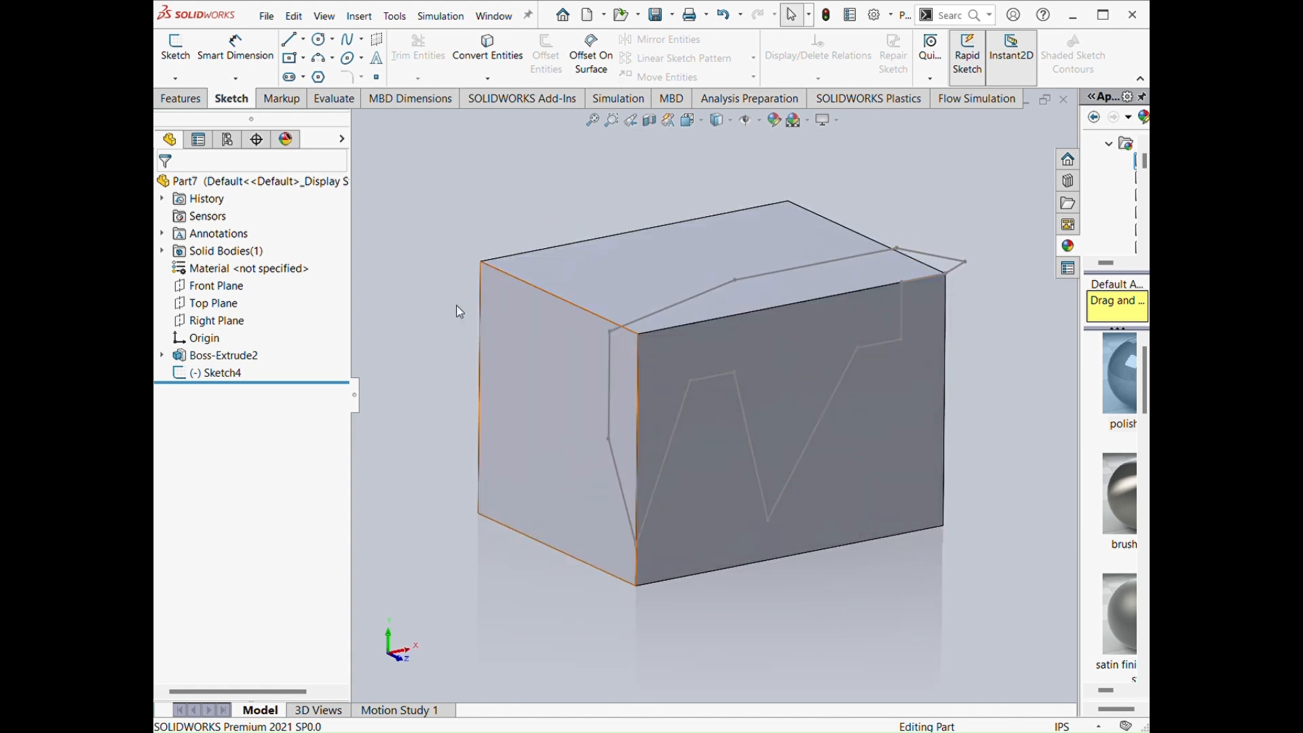
pyautogui.click(216, 373)
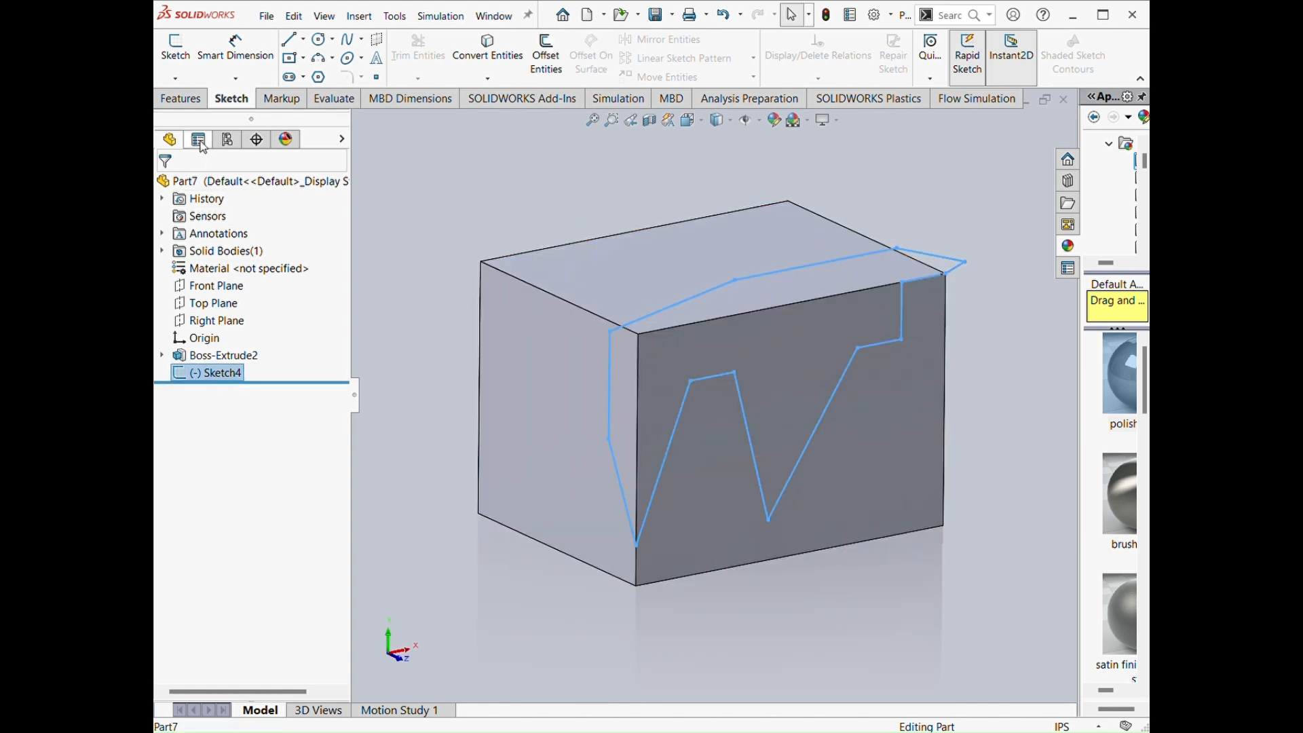
pyautogui.click(182, 99)
pyautogui.click(404, 55)
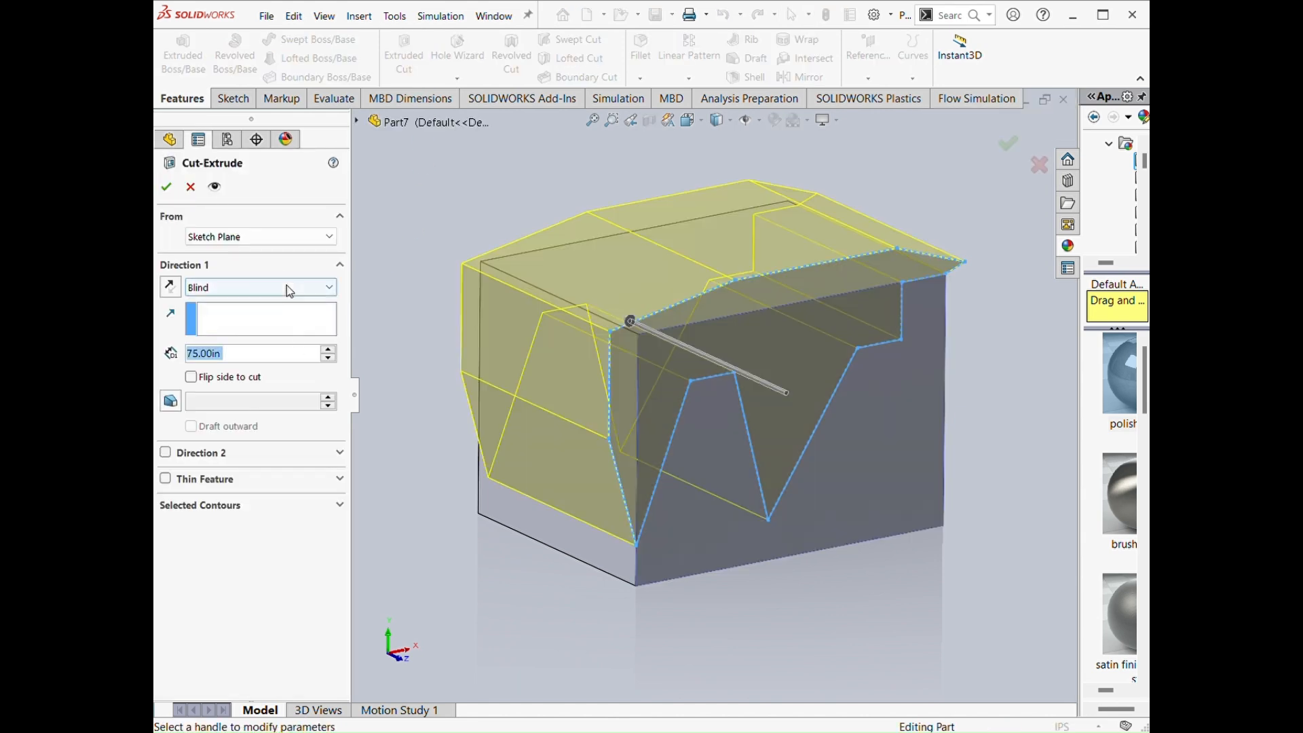
pyautogui.click(289, 287)
pyautogui.click(285, 313)
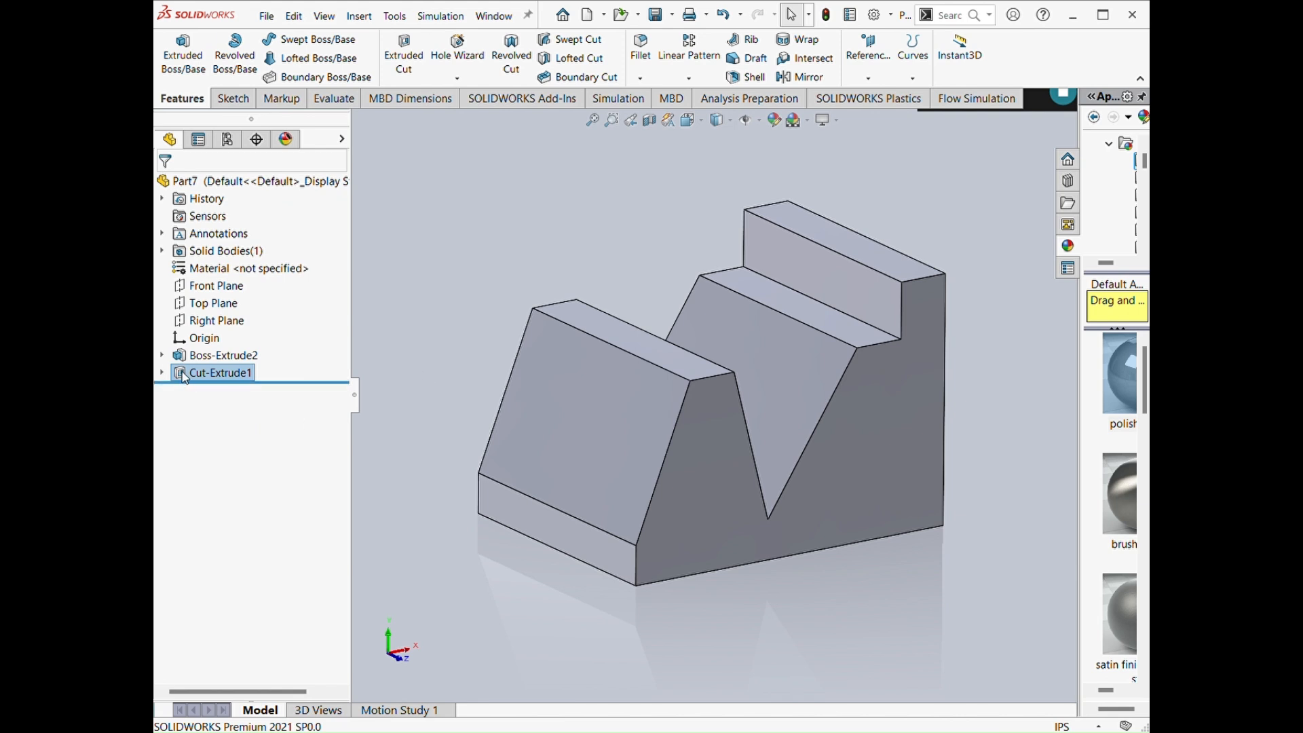
# Step: Reopen the cut's sketch for editing and trim away all the closing lines outside the block
pyautogui.click(163, 373)
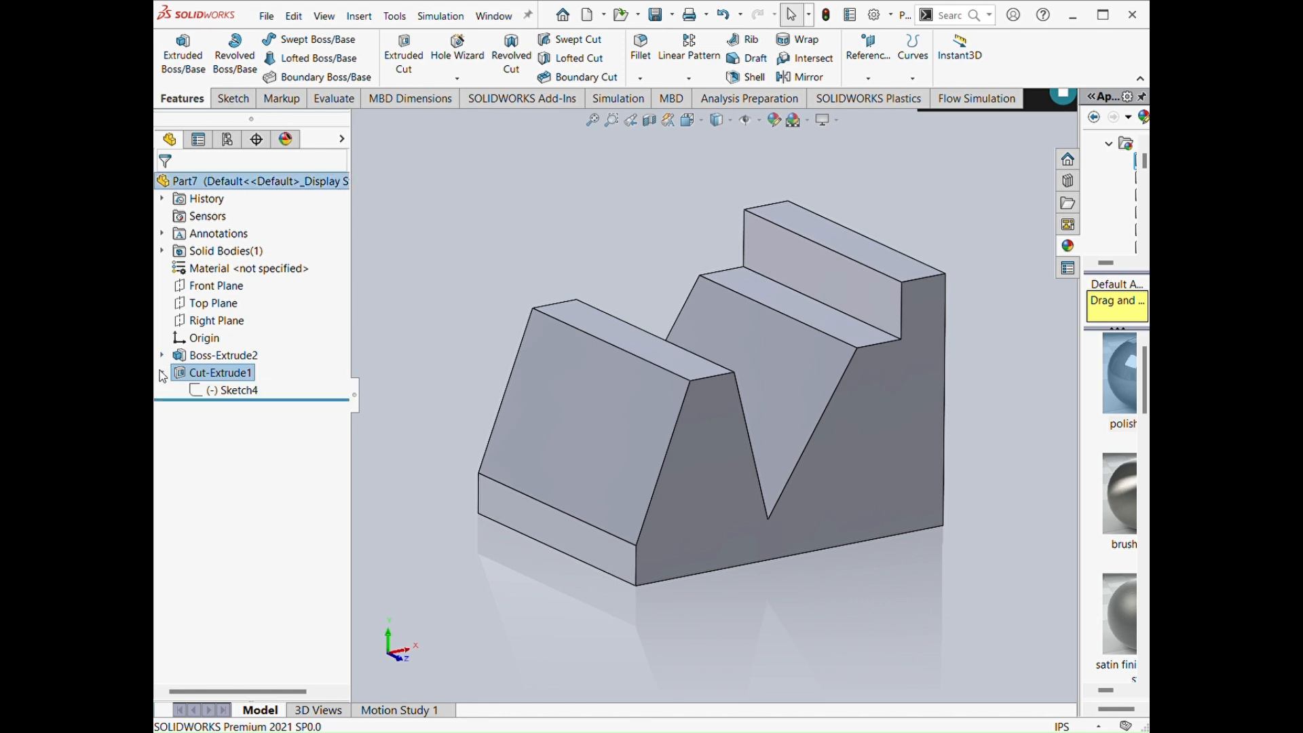
pyautogui.click(202, 391)
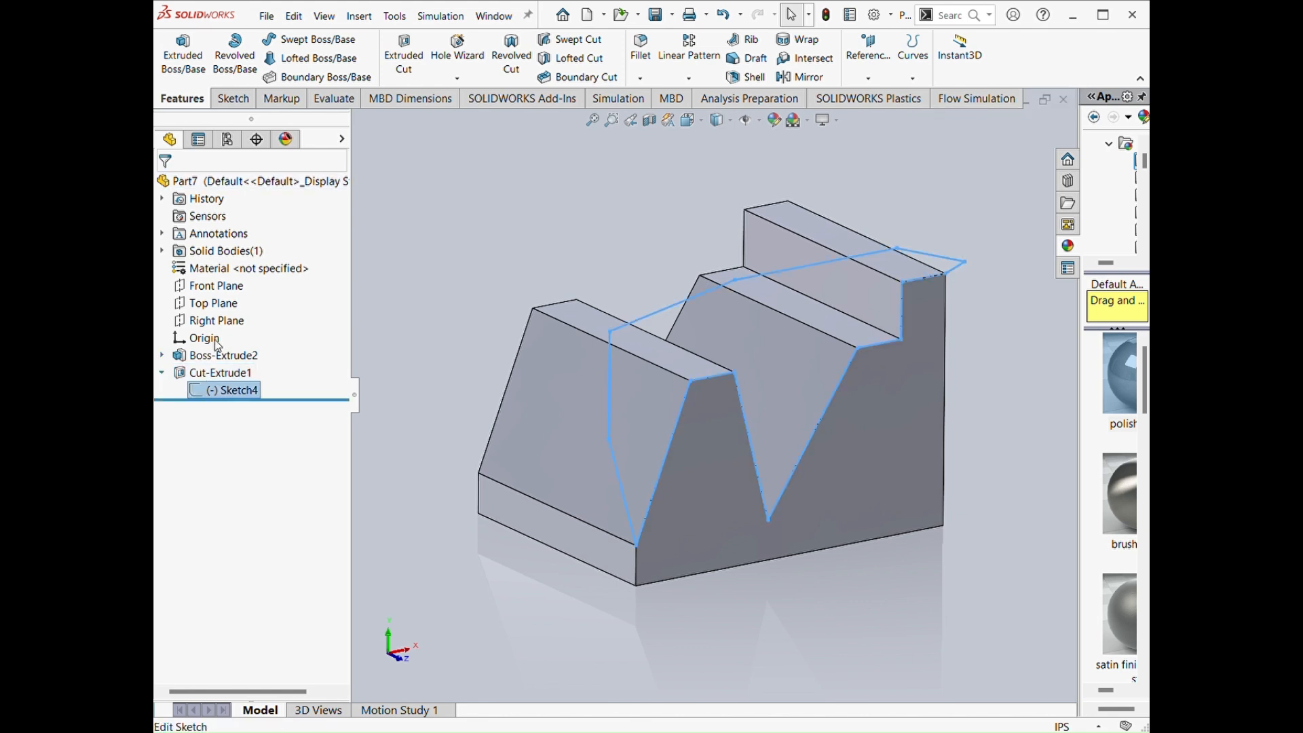
pyautogui.click(218, 346)
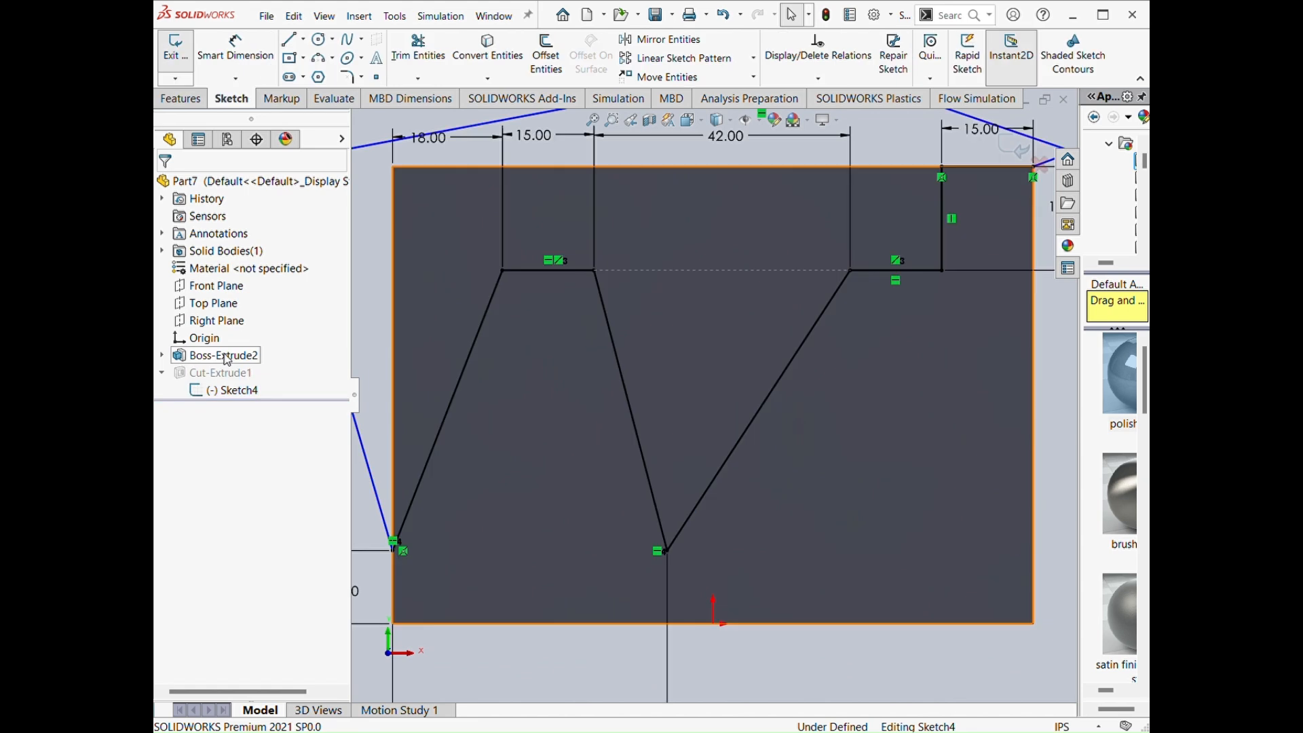
pyautogui.click(418, 48)
pyautogui.moveTo(503, 401)
pyautogui.mouseDown()
pyautogui.moveTo(494, 272)
pyautogui.moveTo(582, 242)
pyautogui.mouseUp()
pyautogui.moveTo(672, 229); pyautogui.dragTo(733, 229)
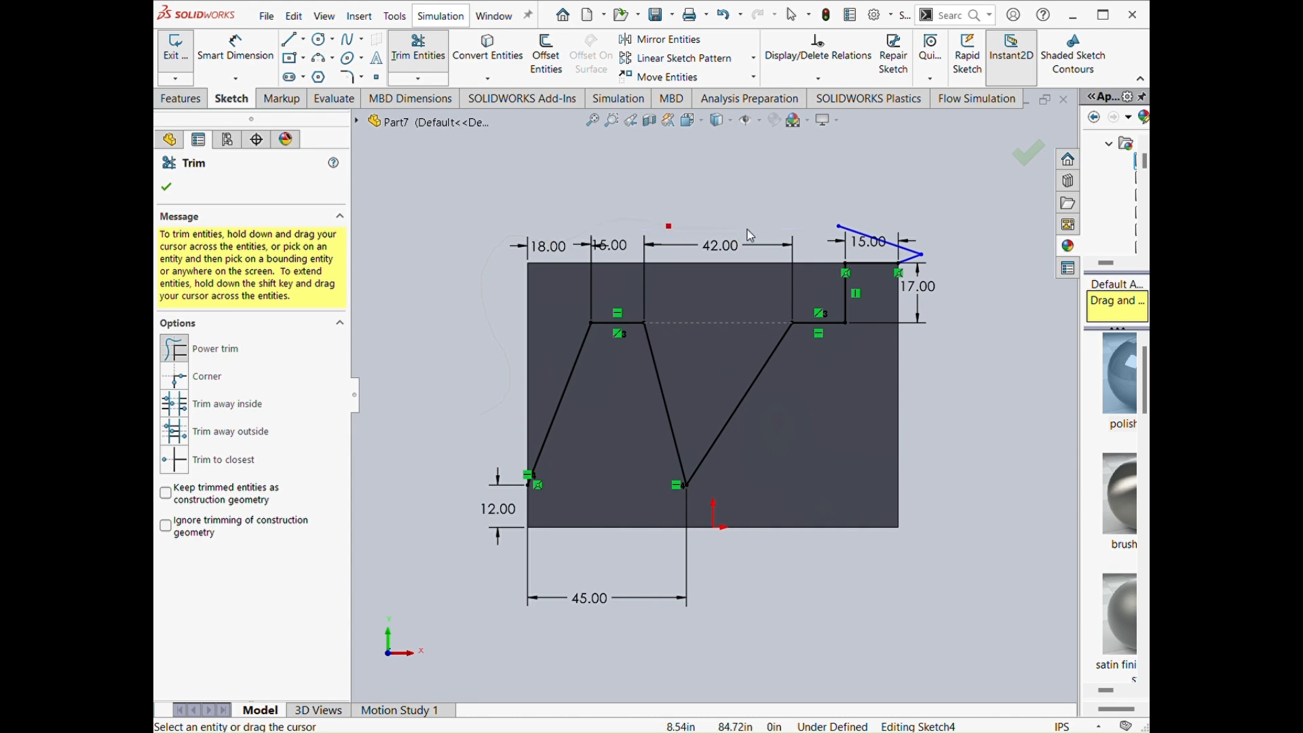
pyautogui.moveTo(871, 251)
pyautogui.mouseDown()
pyautogui.moveTo(909, 248)
pyautogui.moveTo(785, 304)
pyautogui.mouseUp()
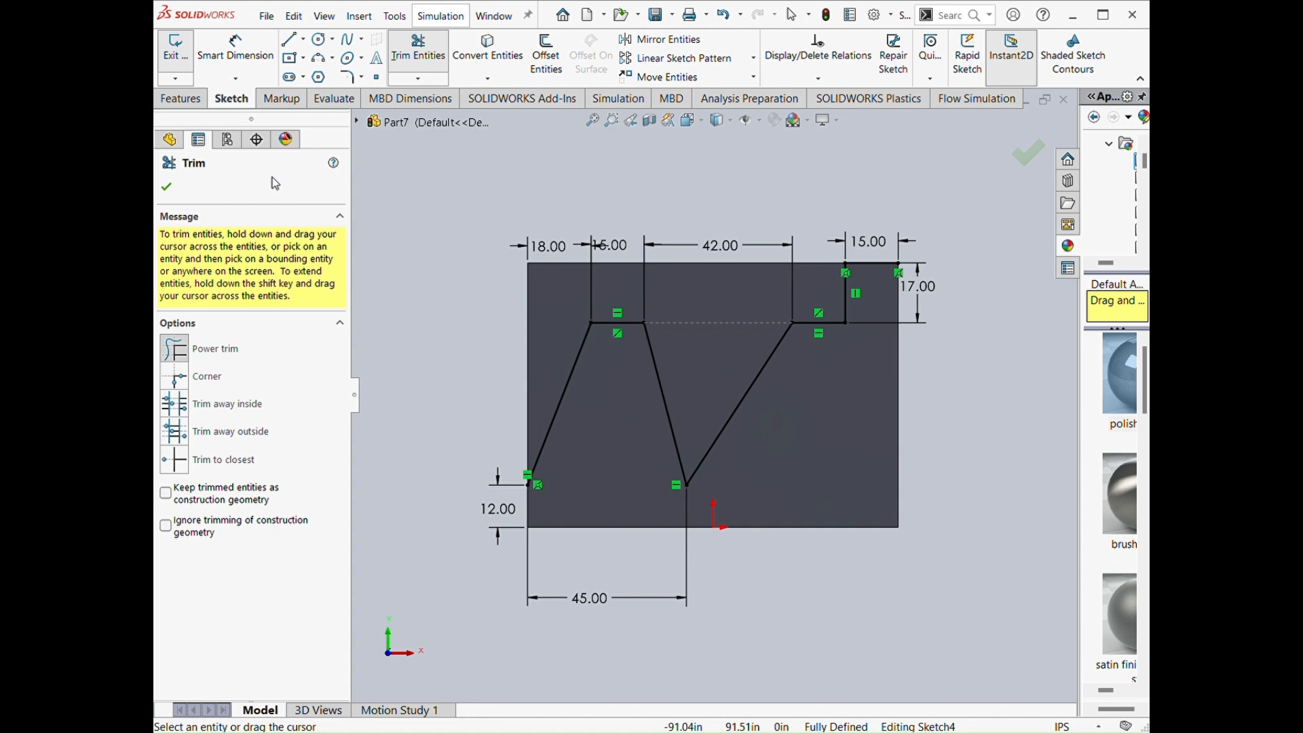
# Step: Try to close the profile with a vertical line along the block's left edge and a horizontal line along its top edge
pyautogui.click(291, 40)
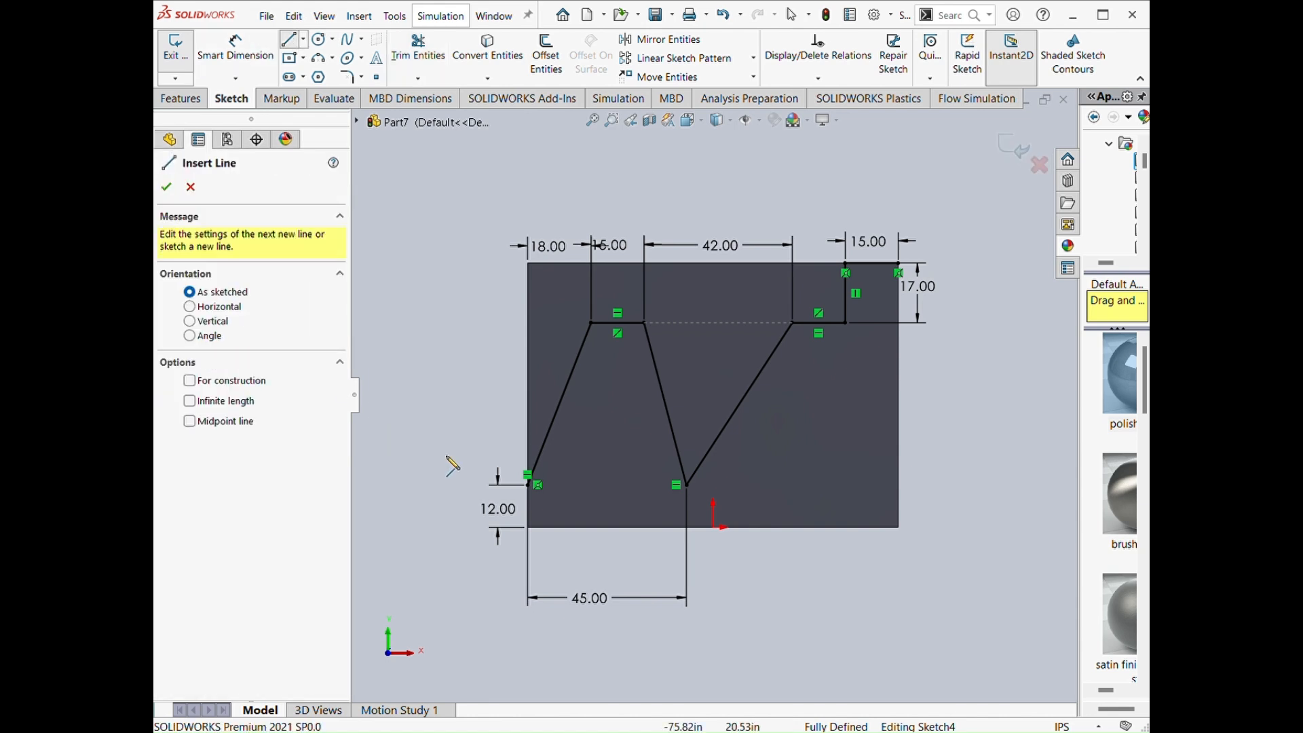
pyautogui.click(529, 483)
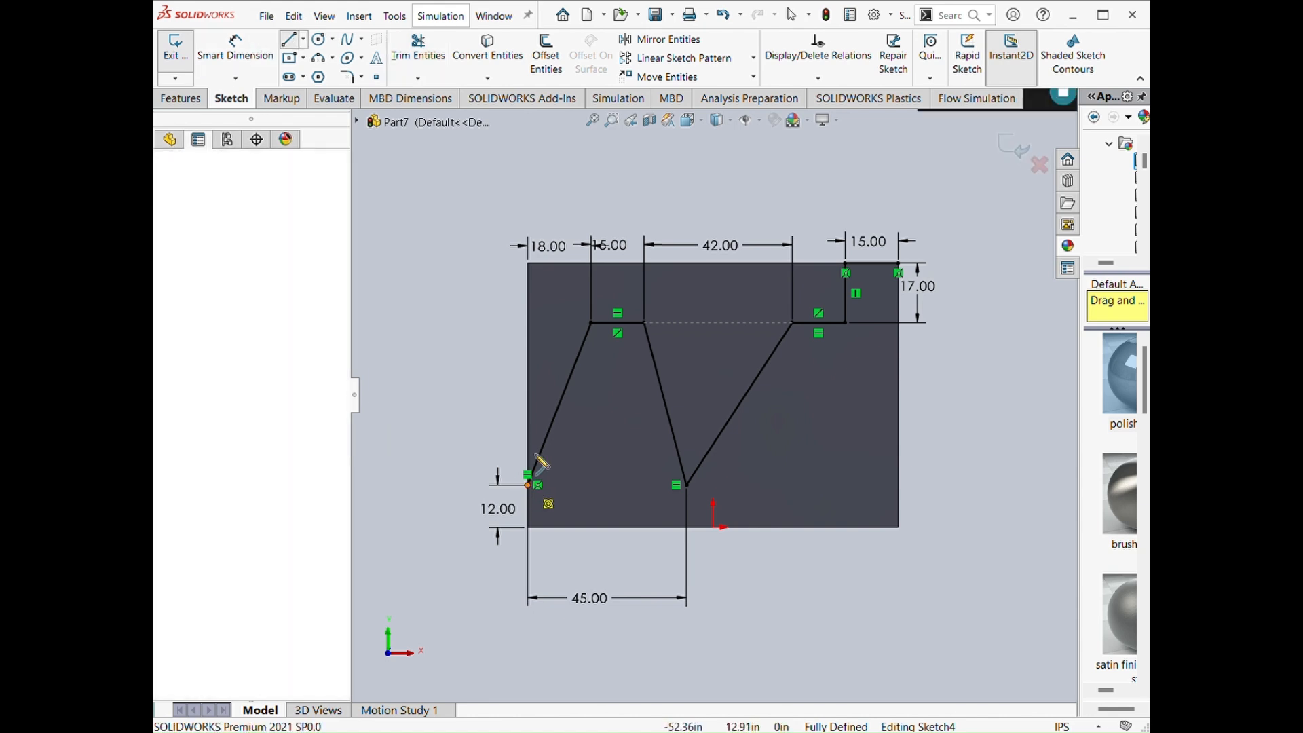
pyautogui.click(528, 264)
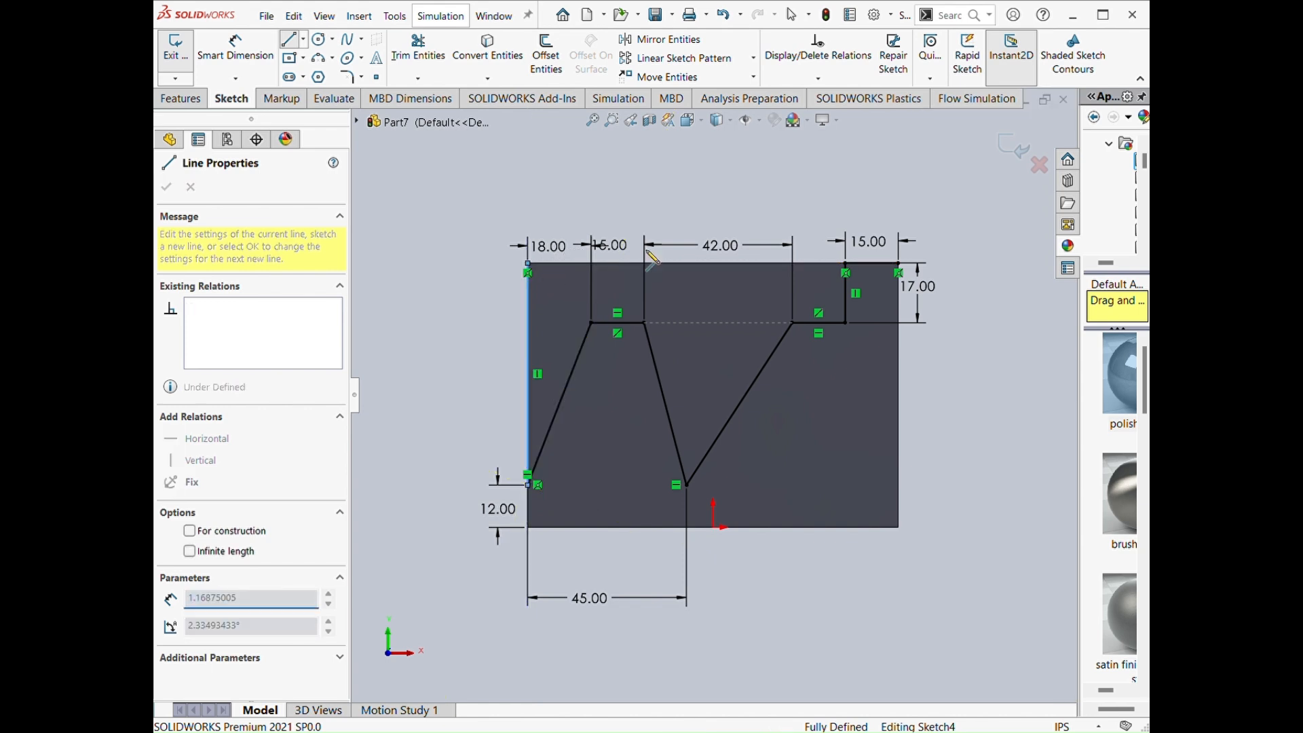
pyautogui.click(899, 264)
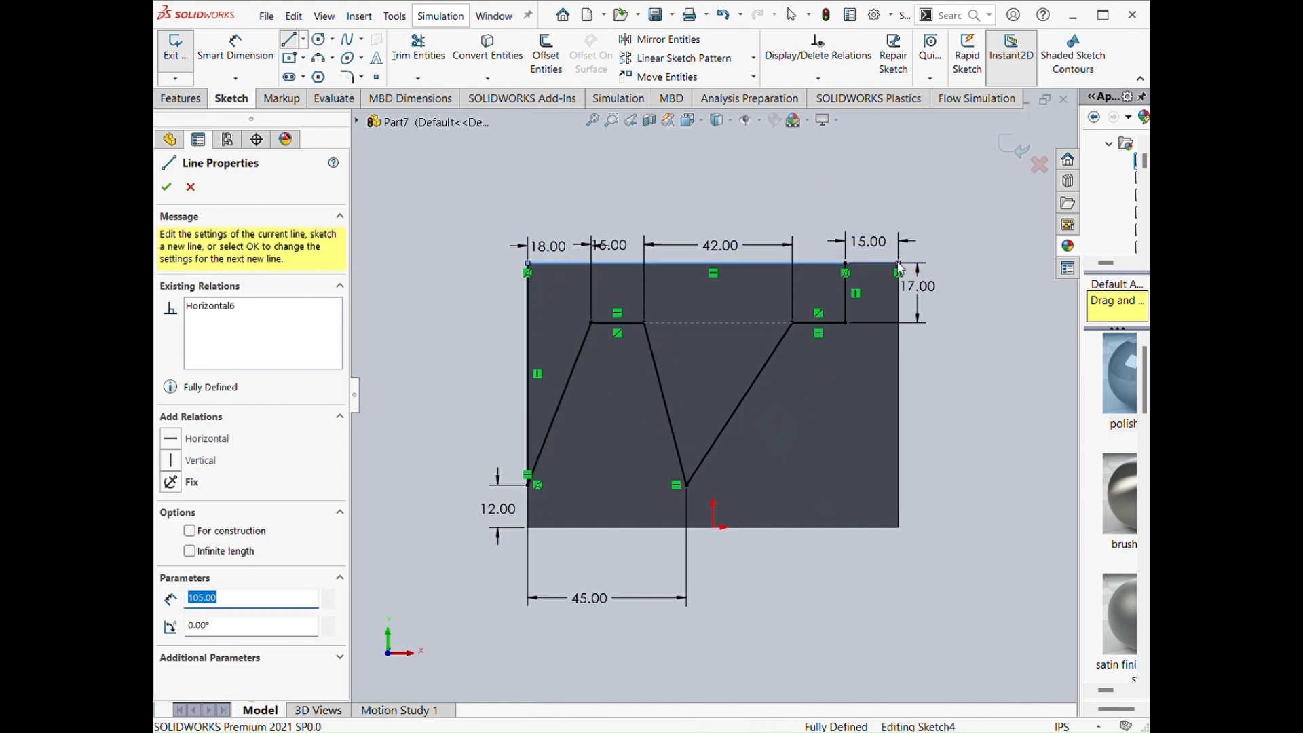
pyautogui.press('Escape')
pyautogui.press('Escape')
pyautogui.press('Escape')
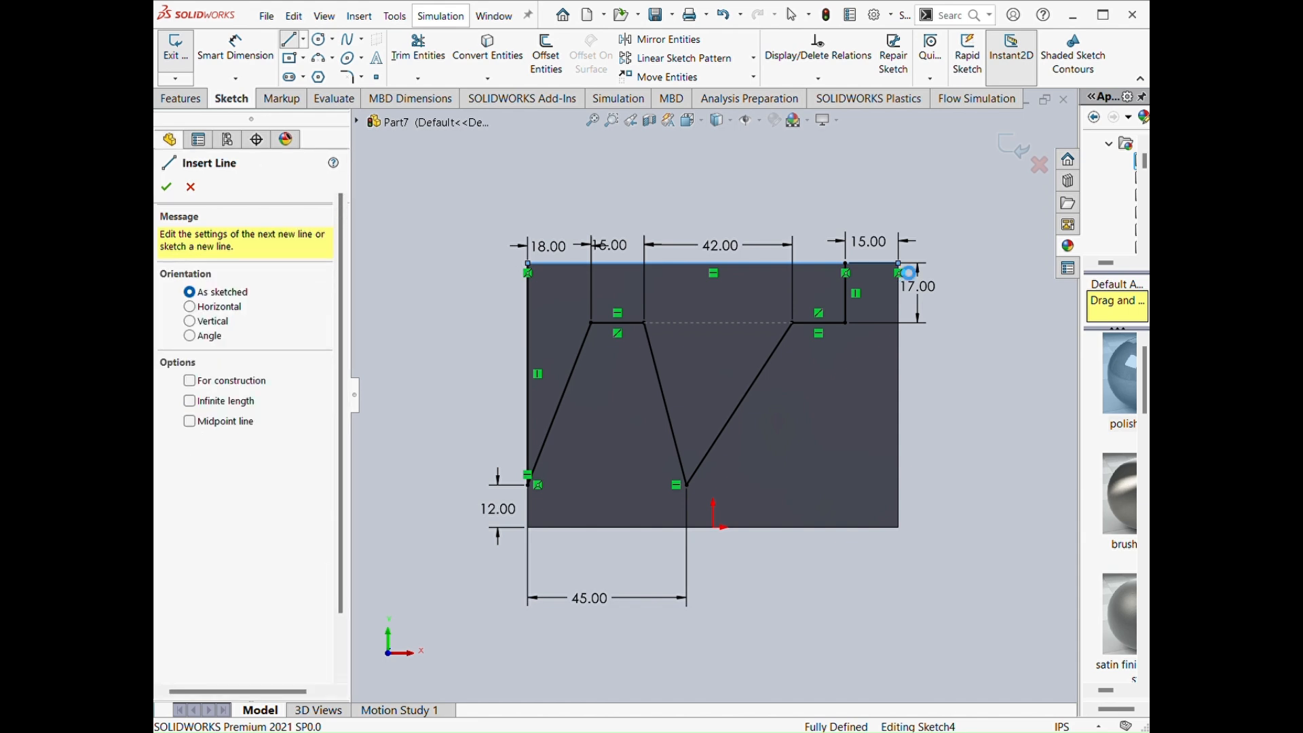
# Step: Undo the edge lines, the trimming and the existing cut to restore the closing lines outside the block, and exit the sketch
pyautogui.click(1006, 153)
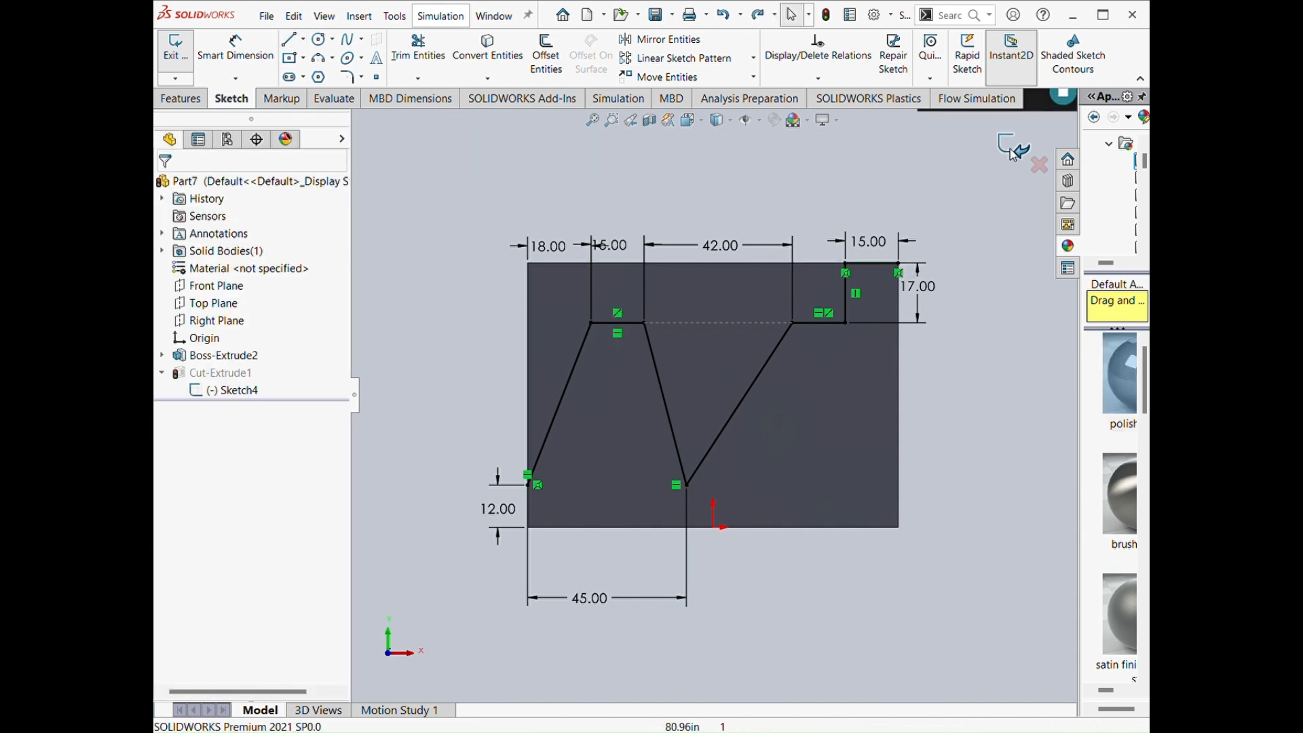
pyautogui.hotkey('ctrl', 'z')
pyautogui.hotkey('ctrl', 'y')
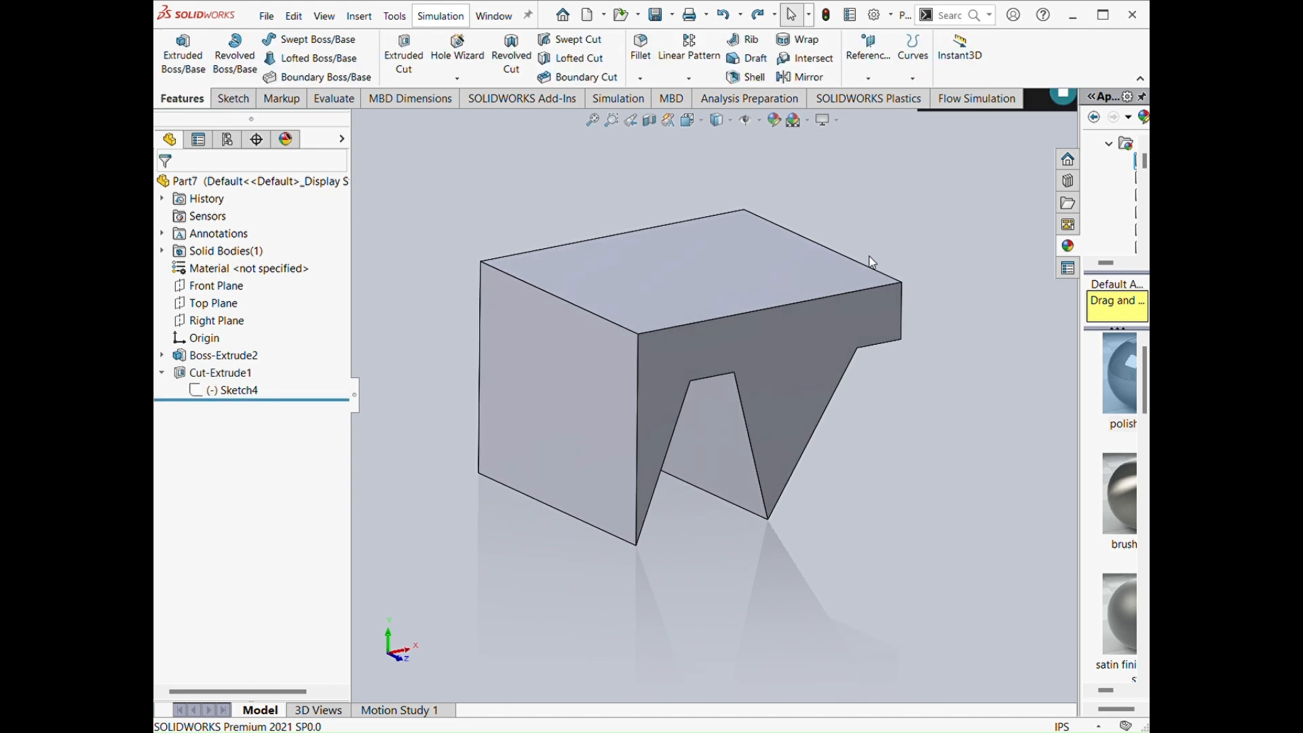
pyautogui.moveTo(861, 360); pyautogui.dragTo(827, 194, button='middle')
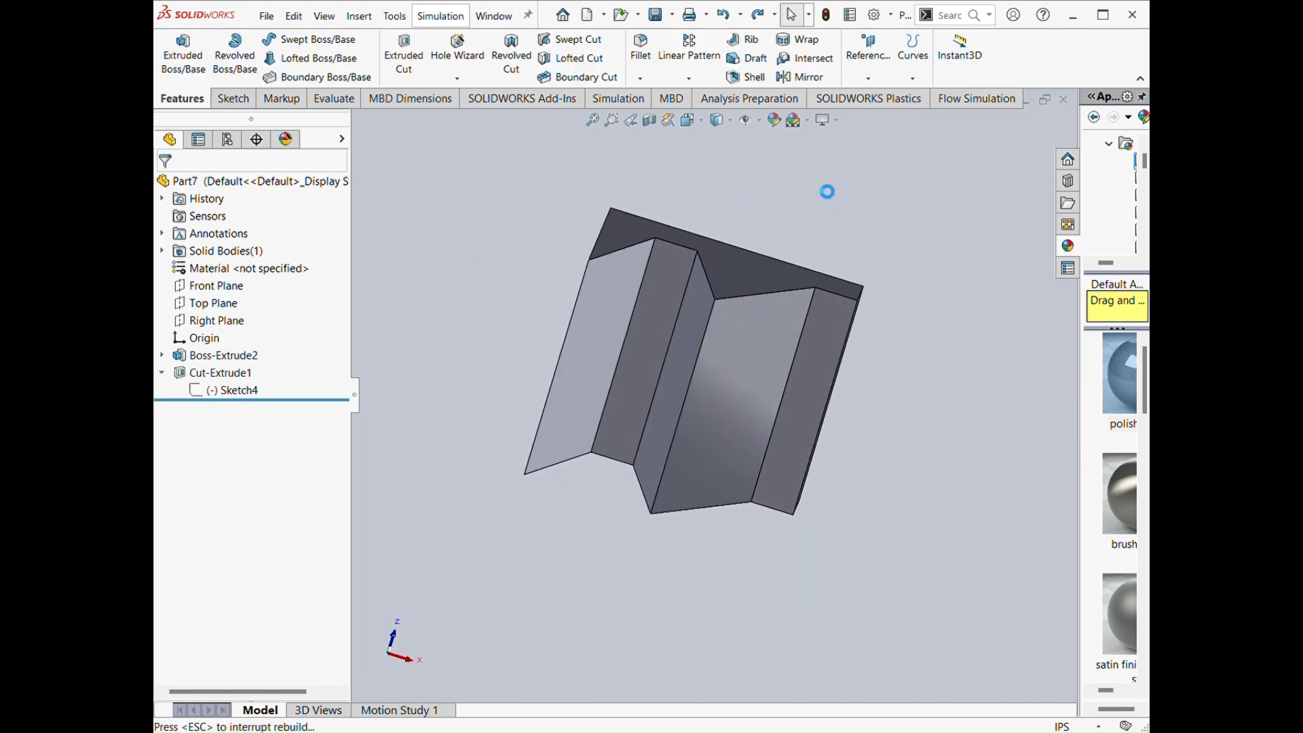
pyautogui.hotkey('ctrl', 'z')
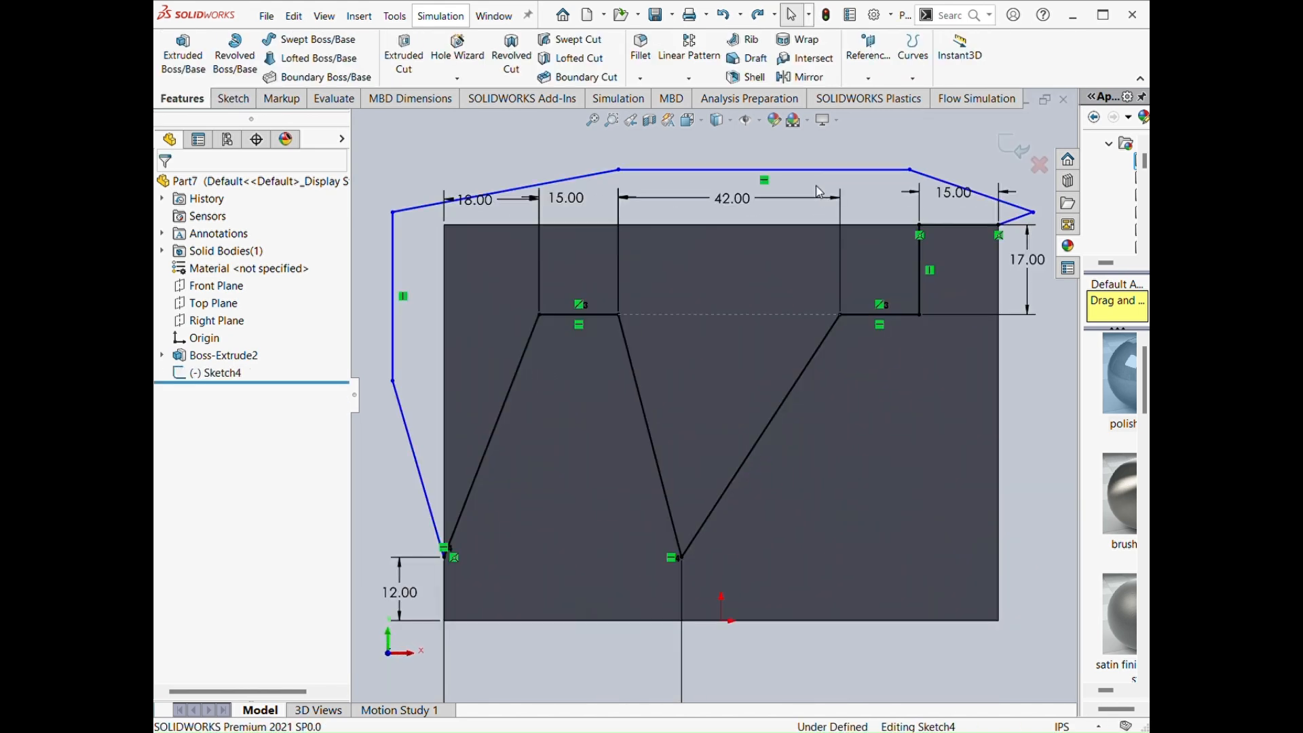
pyautogui.press('f')
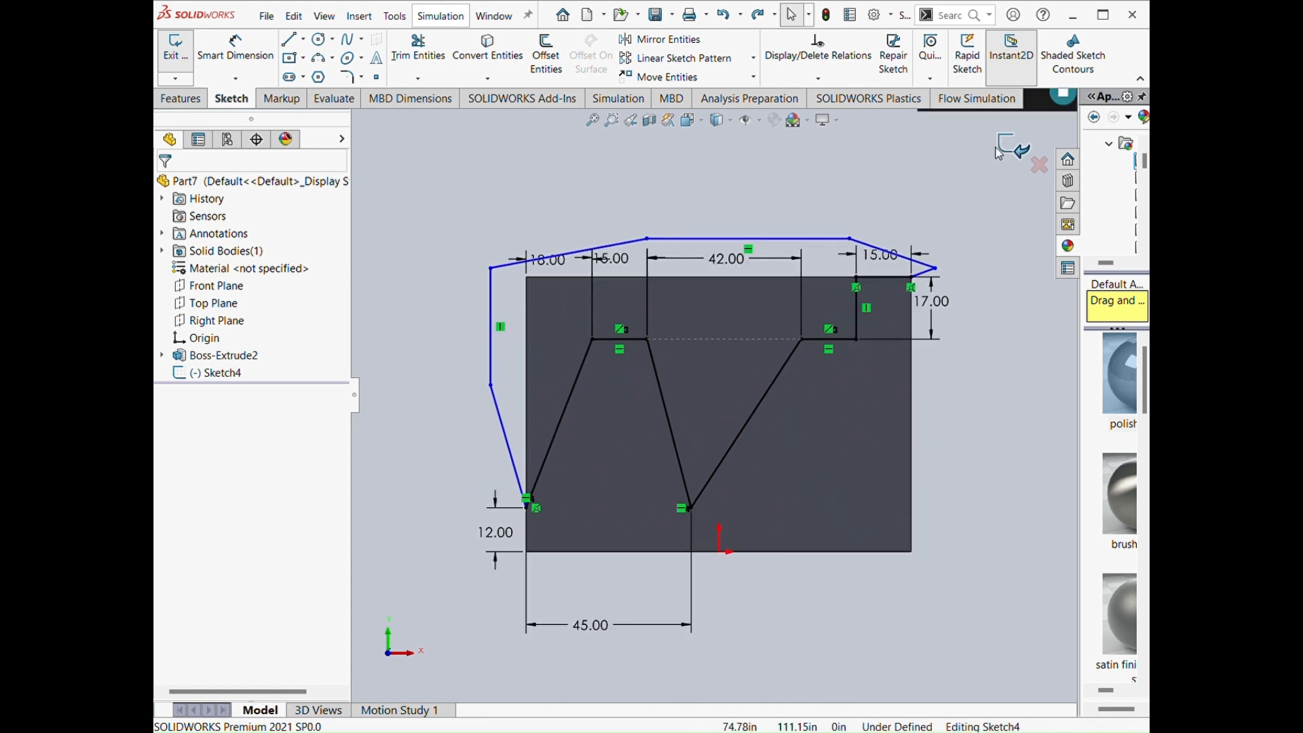
pyautogui.click(1006, 148)
# Step: Try a blind extruded cut 75 in deep from the closed profile sketch, and undo it
pyautogui.moveTo(471, 245)
pyautogui.mouseDown(button='middle')
pyautogui.moveTo(541, 277)
pyautogui.moveTo(522, 282)
pyautogui.mouseUp(button='middle')
pyautogui.click(207, 373)
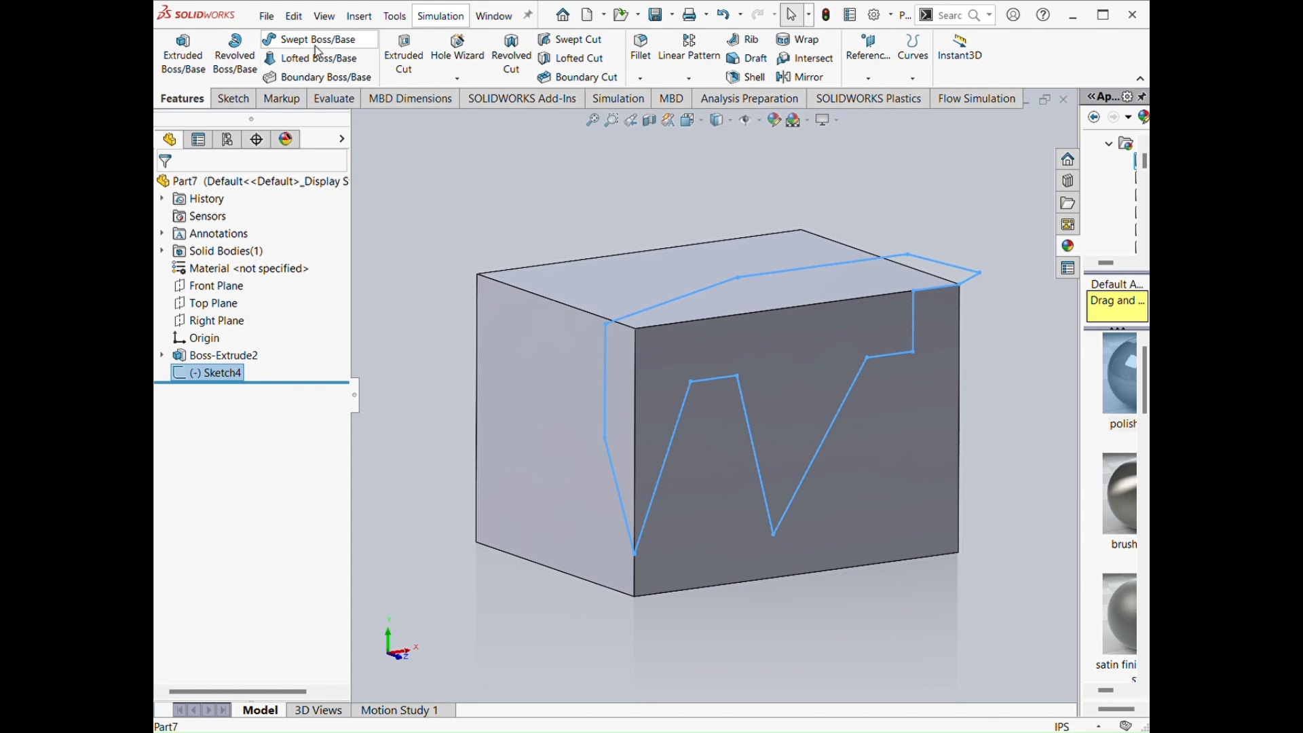
pyautogui.click(404, 54)
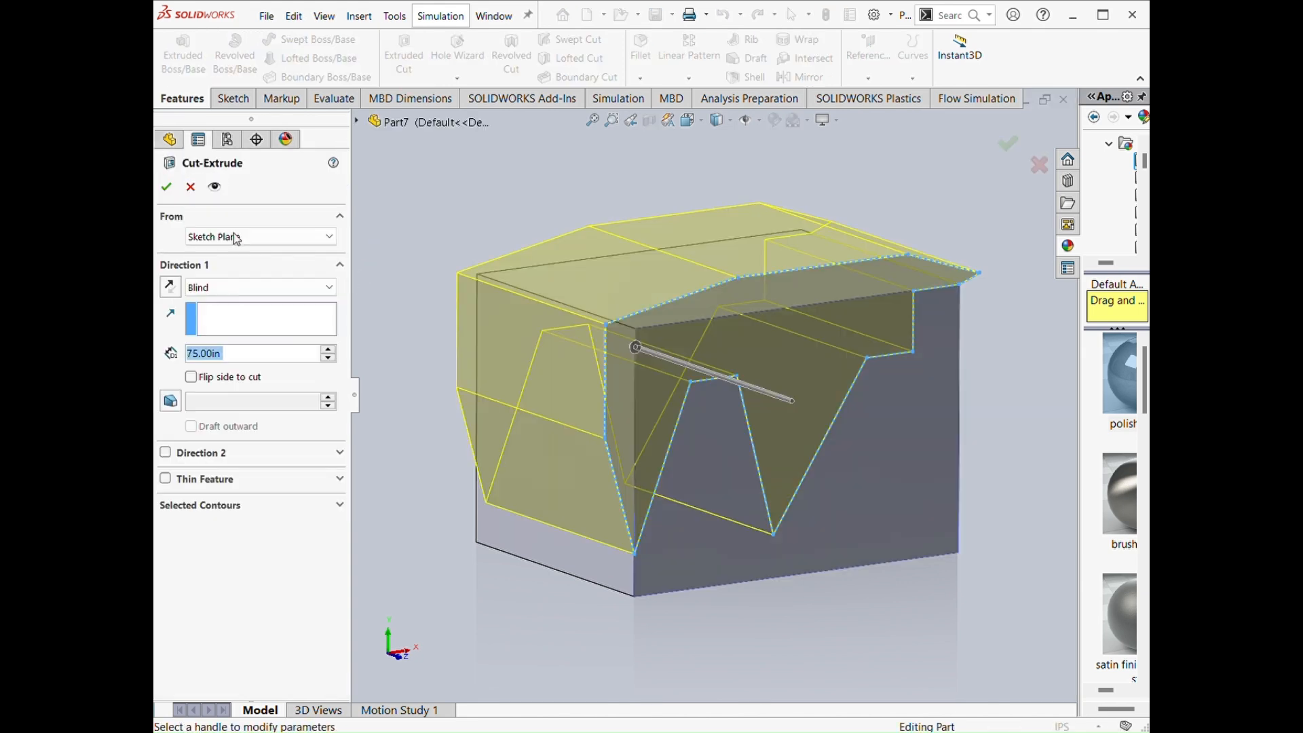
pyautogui.click(167, 187)
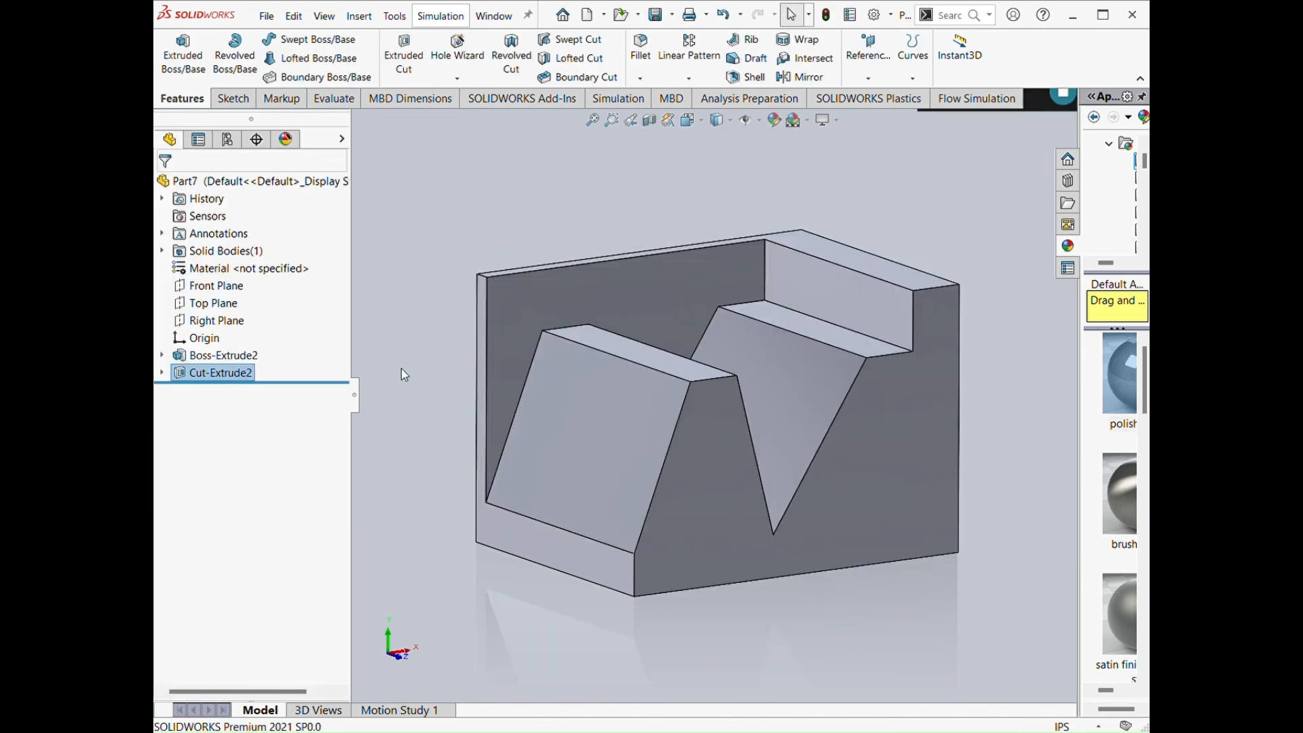
pyautogui.hotkey('ctrl', 'z')
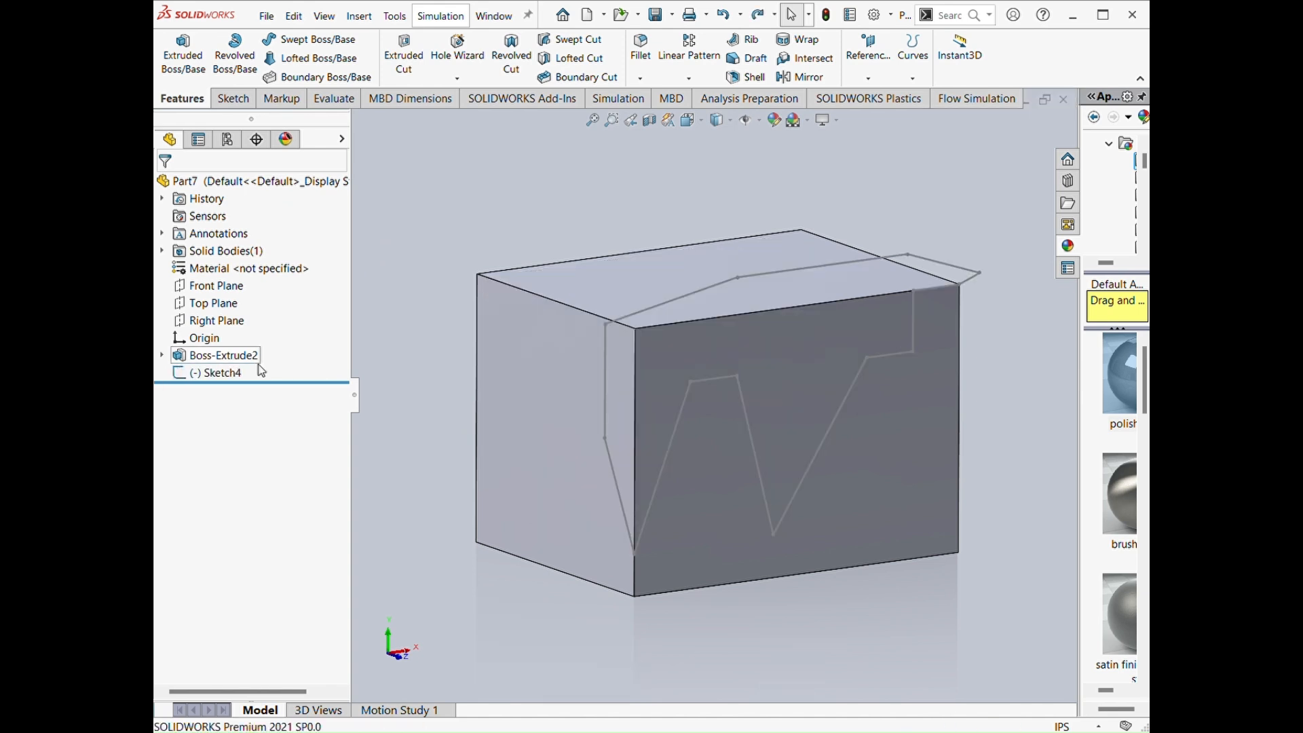
# Step: Make an extruded cut from the closed profile sketch with the Through All end condition
pyautogui.click(182, 371)
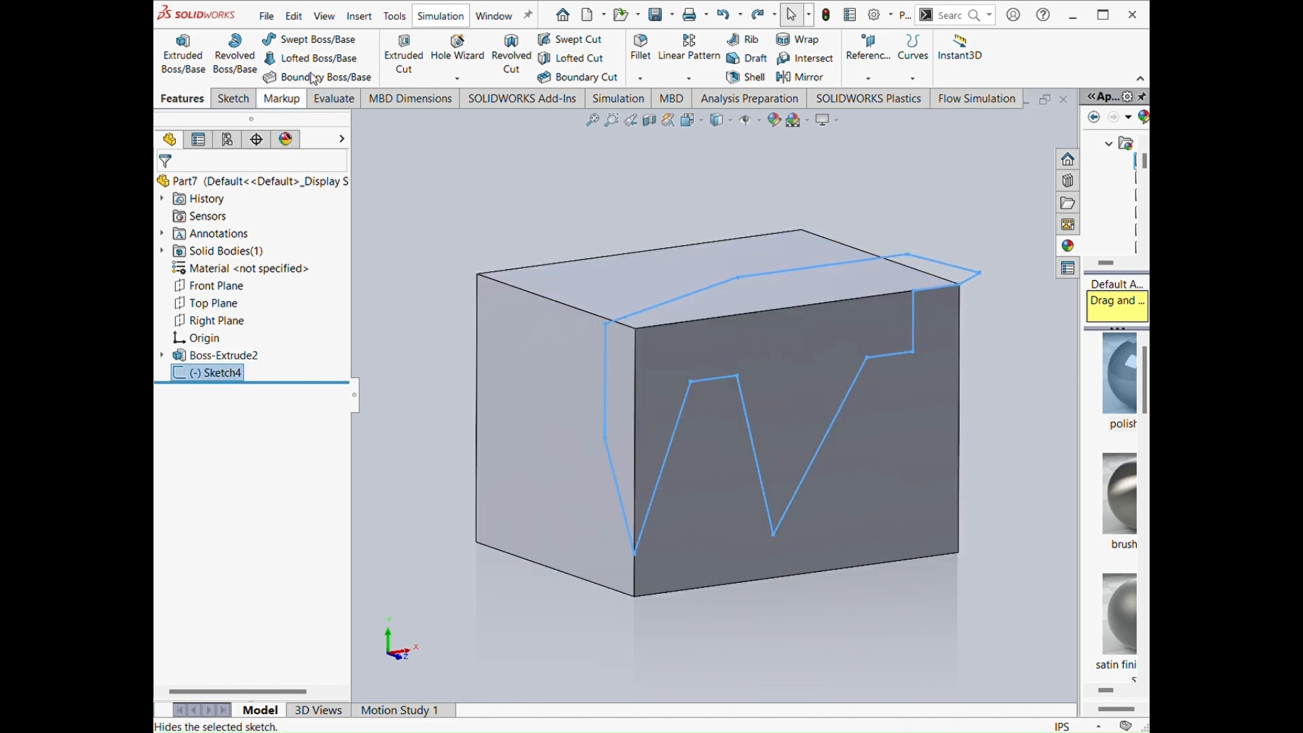
pyautogui.click(404, 61)
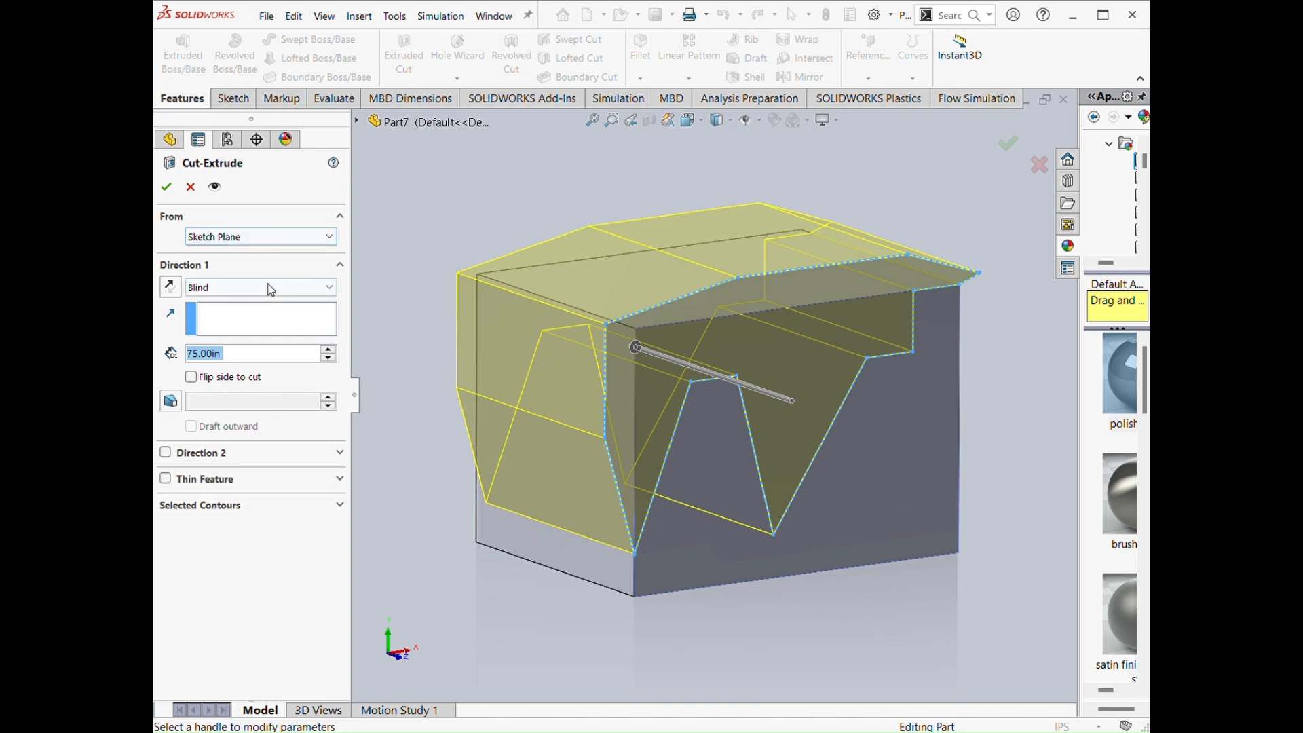
pyautogui.click(260, 287)
pyautogui.click(260, 304)
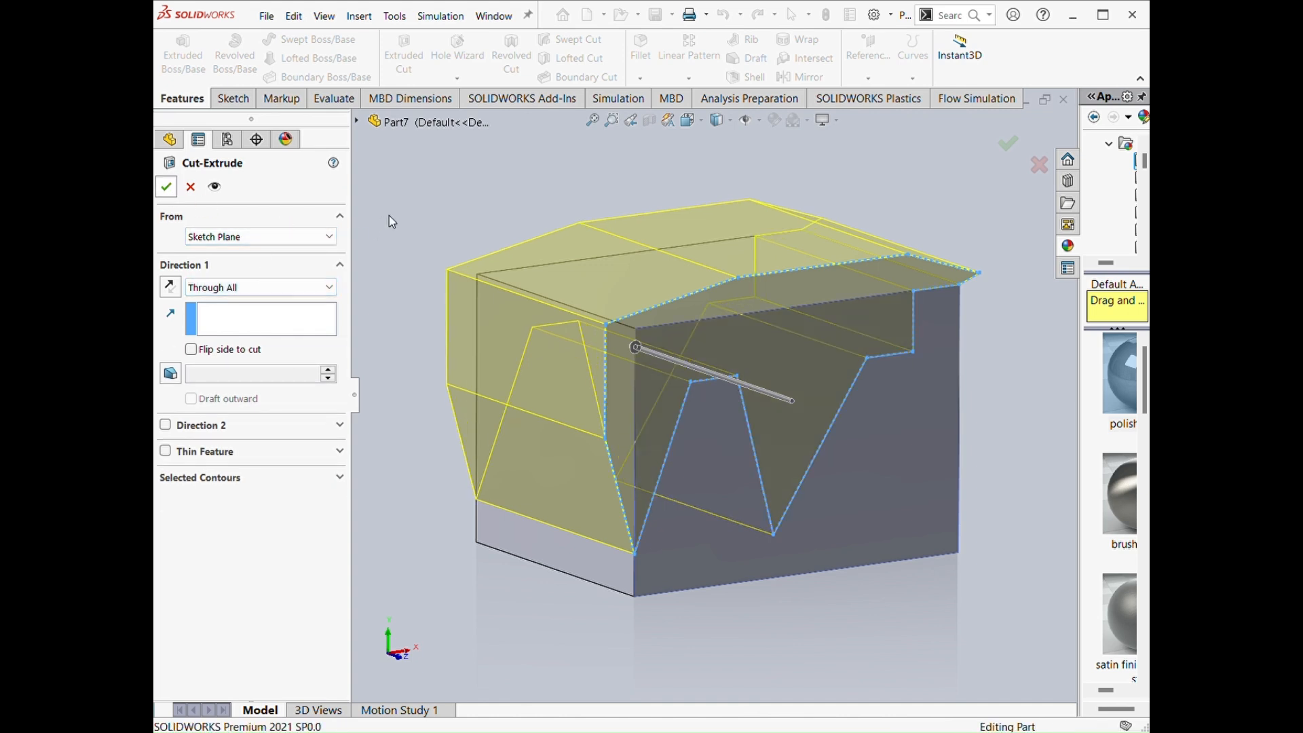
pyautogui.click(166, 186)
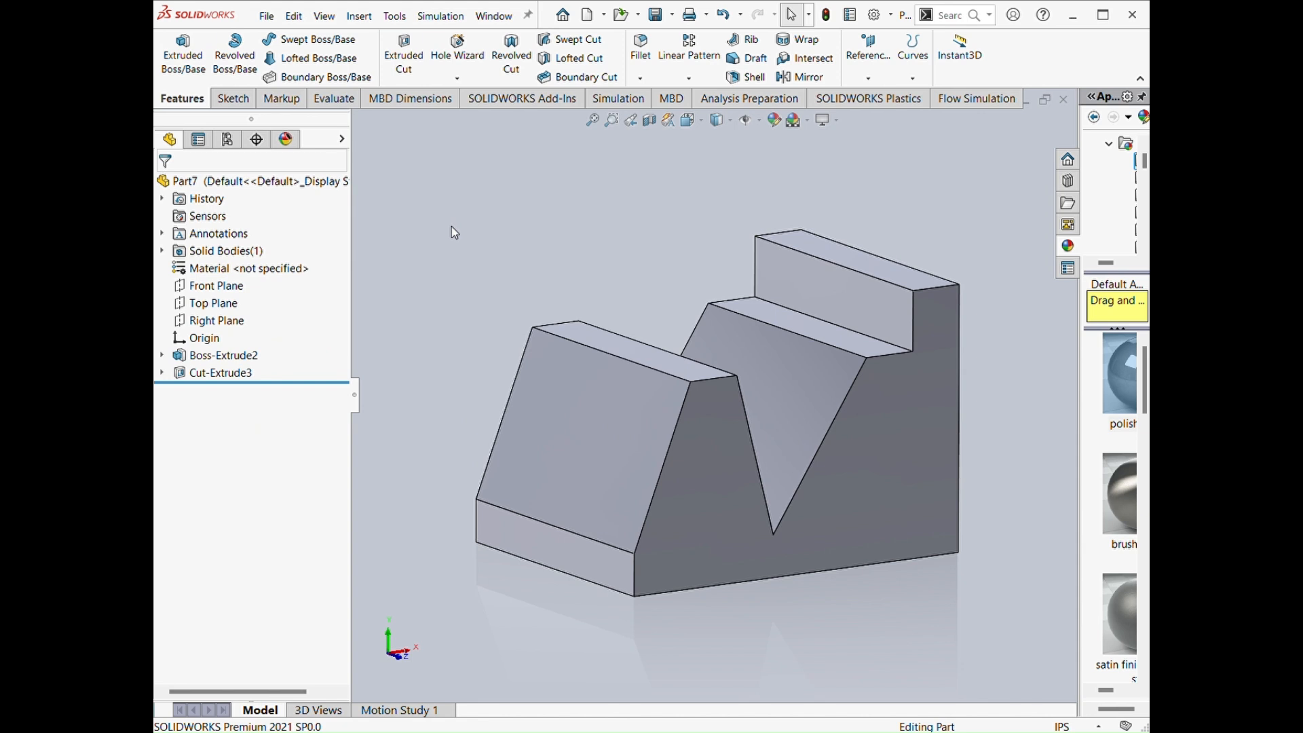
pyautogui.moveTo(451, 226); pyautogui.dragTo(550, 272, button='middle')
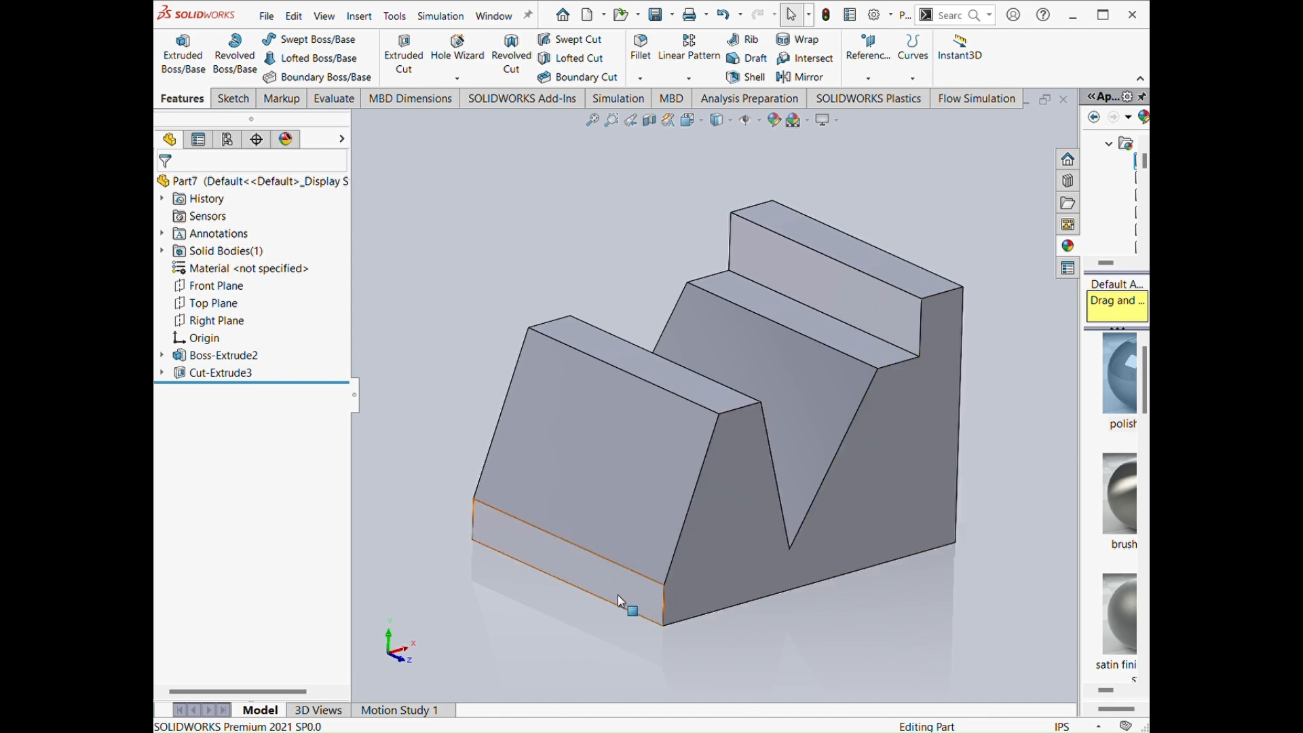
# Step: On the low vertical face below the slope, sketch three connected lines from its upper-left corner, along the slope's top edge, to its upper-right corner
pyautogui.click(604, 580)
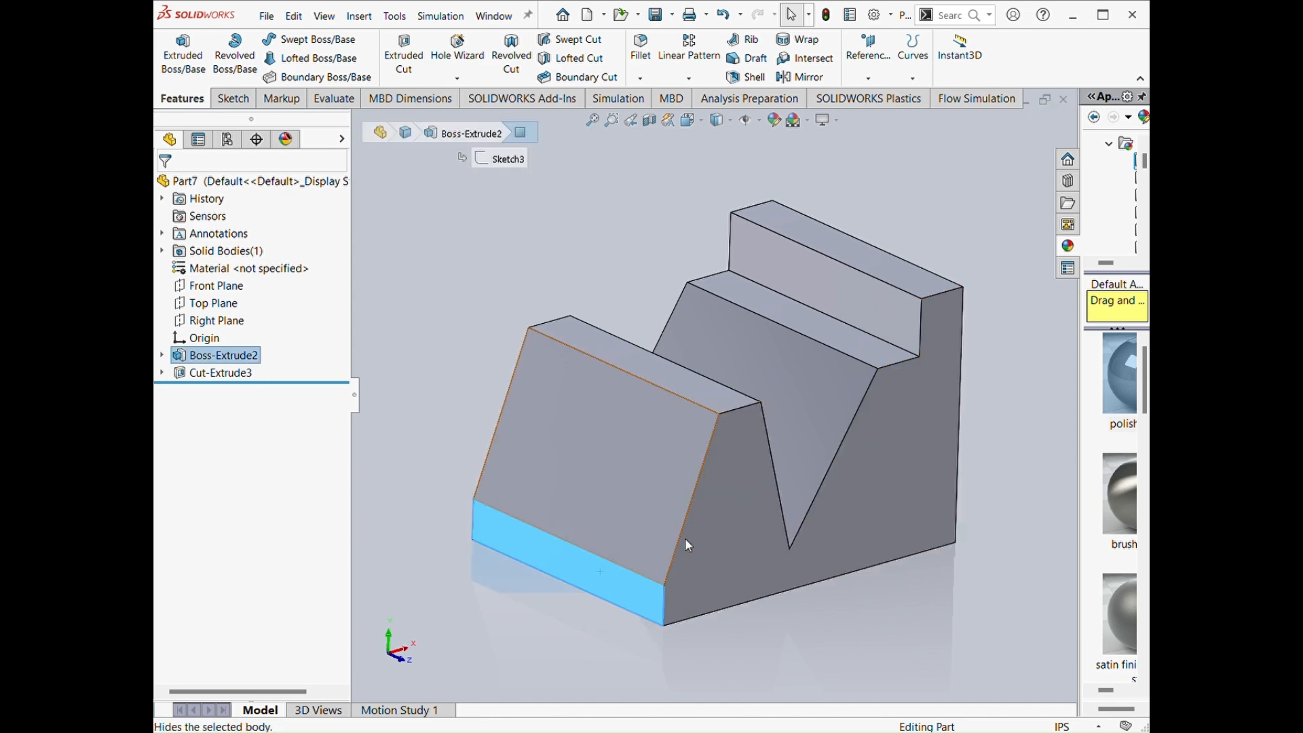
pyautogui.click(739, 532)
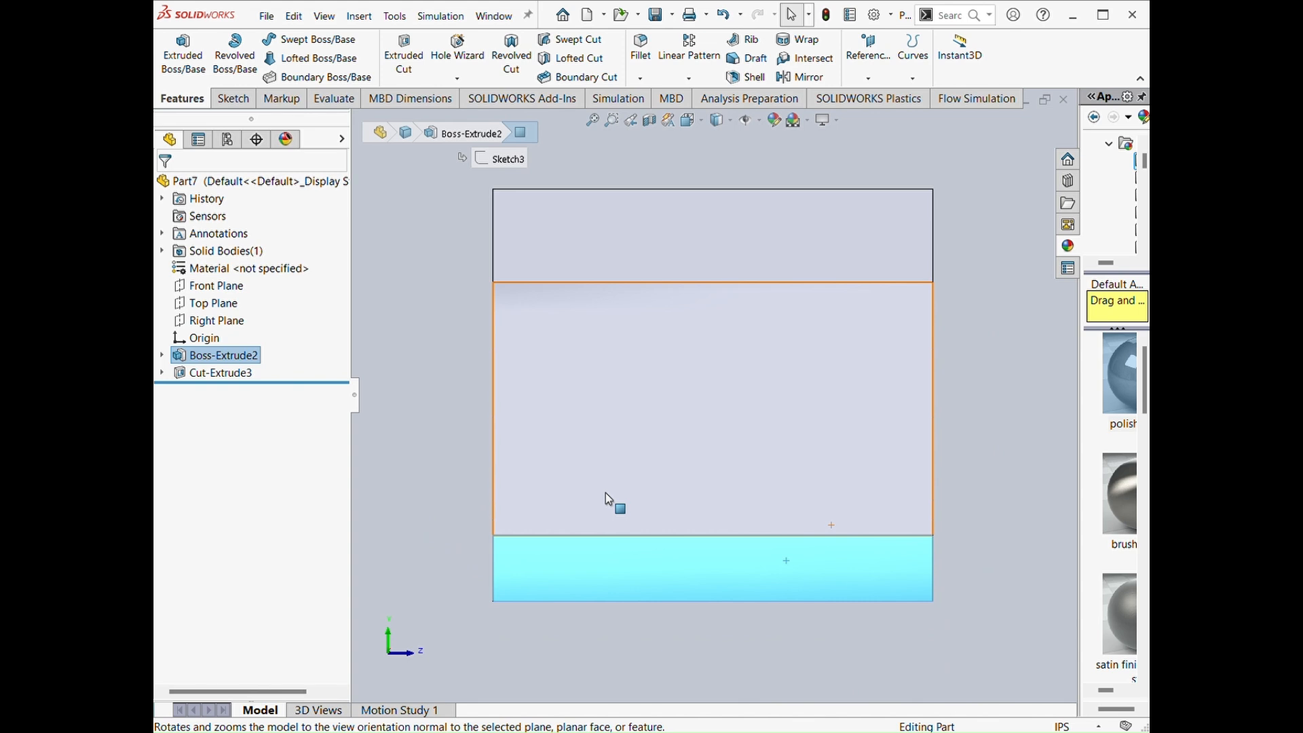
pyautogui.click(234, 99)
pyautogui.click(289, 39)
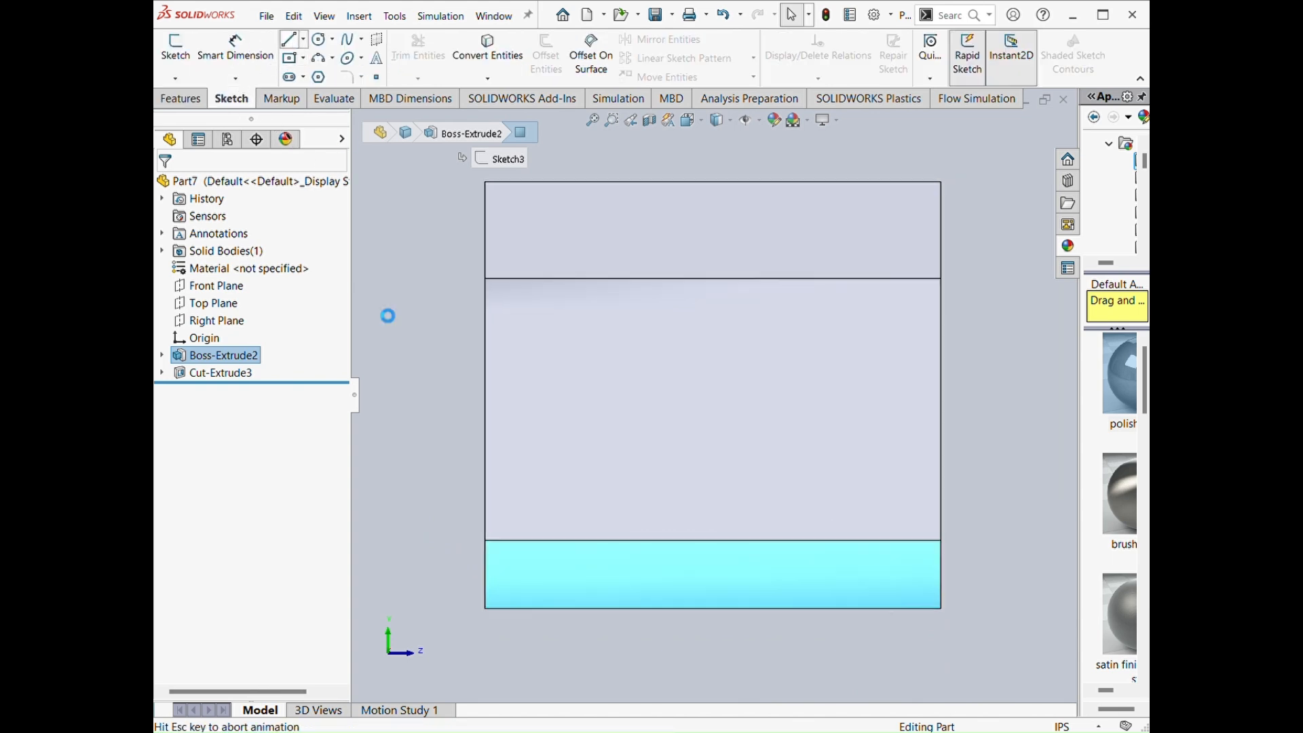
pyautogui.click(449, 564)
pyautogui.click(507, 260)
pyautogui.click(887, 260)
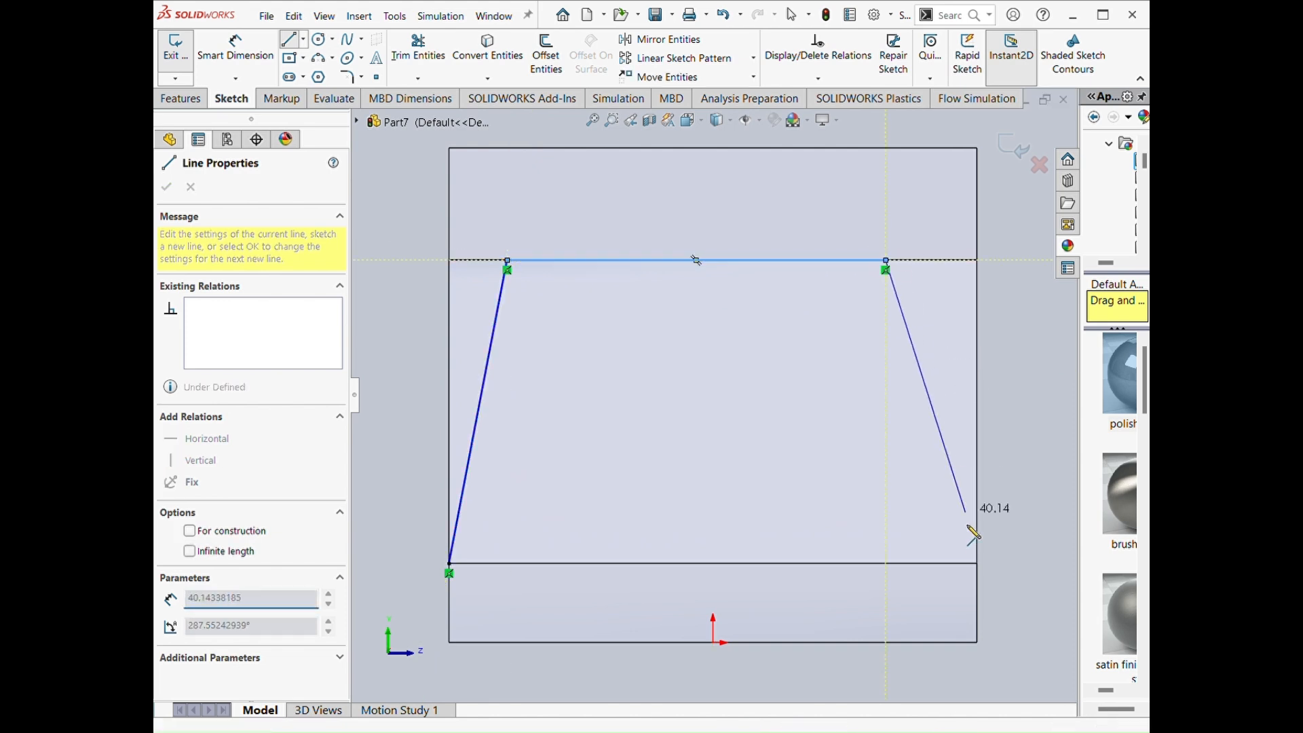
pyautogui.click(977, 564)
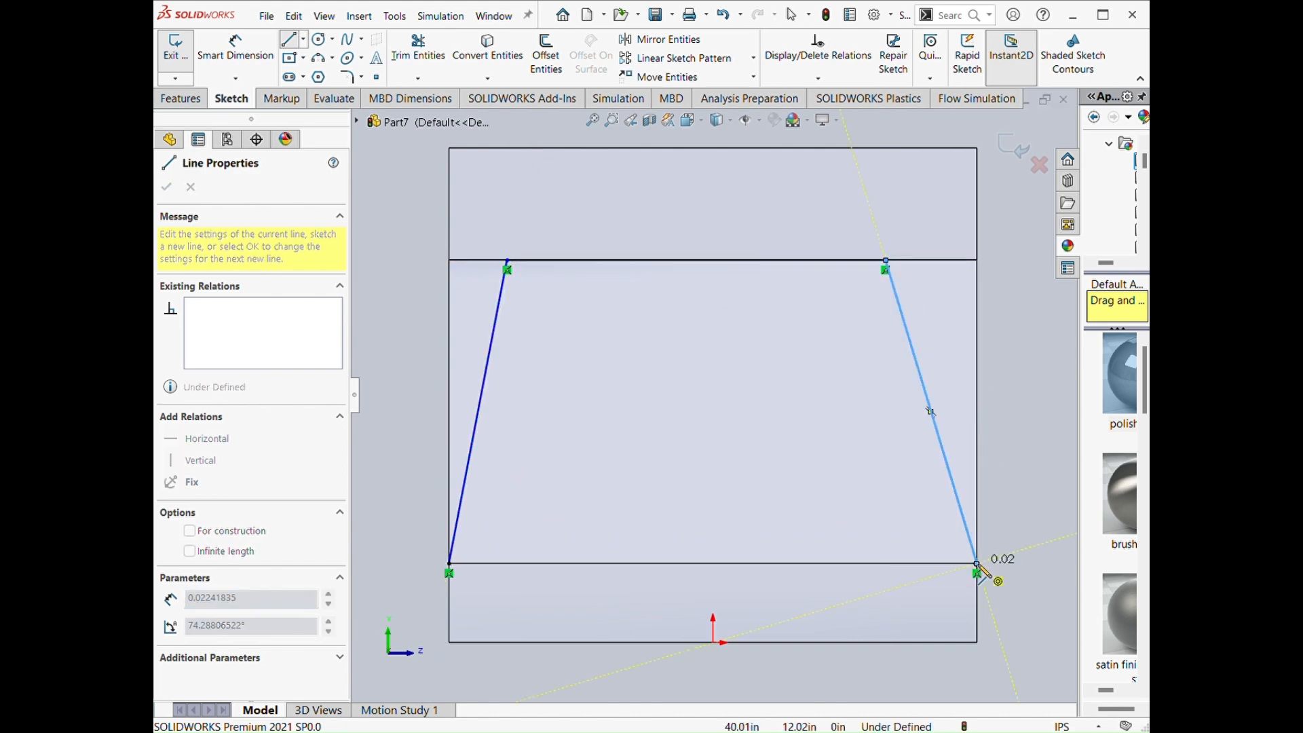
pyautogui.press('Escape')
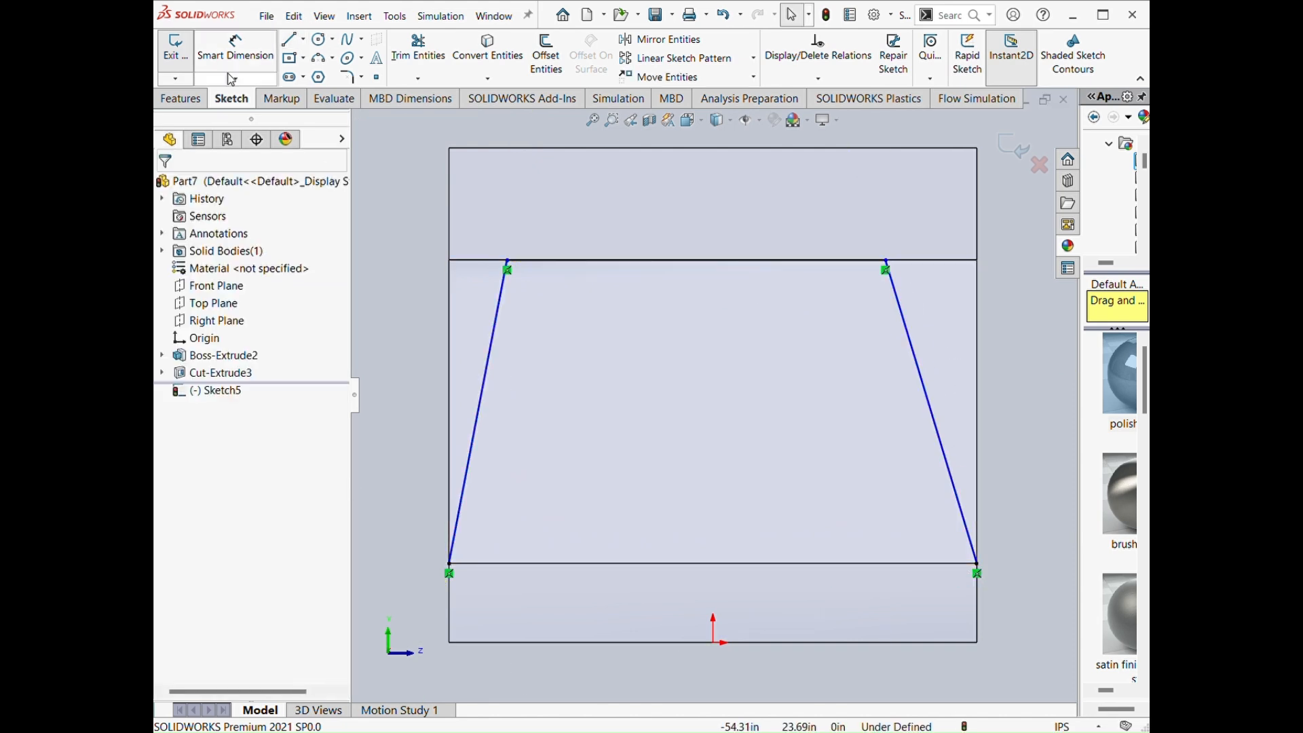
# Step: Dimension the left sloping line's upper endpoint 10 in from the left end of the slope's top edge
pyautogui.click(235, 50)
pyautogui.click(509, 264)
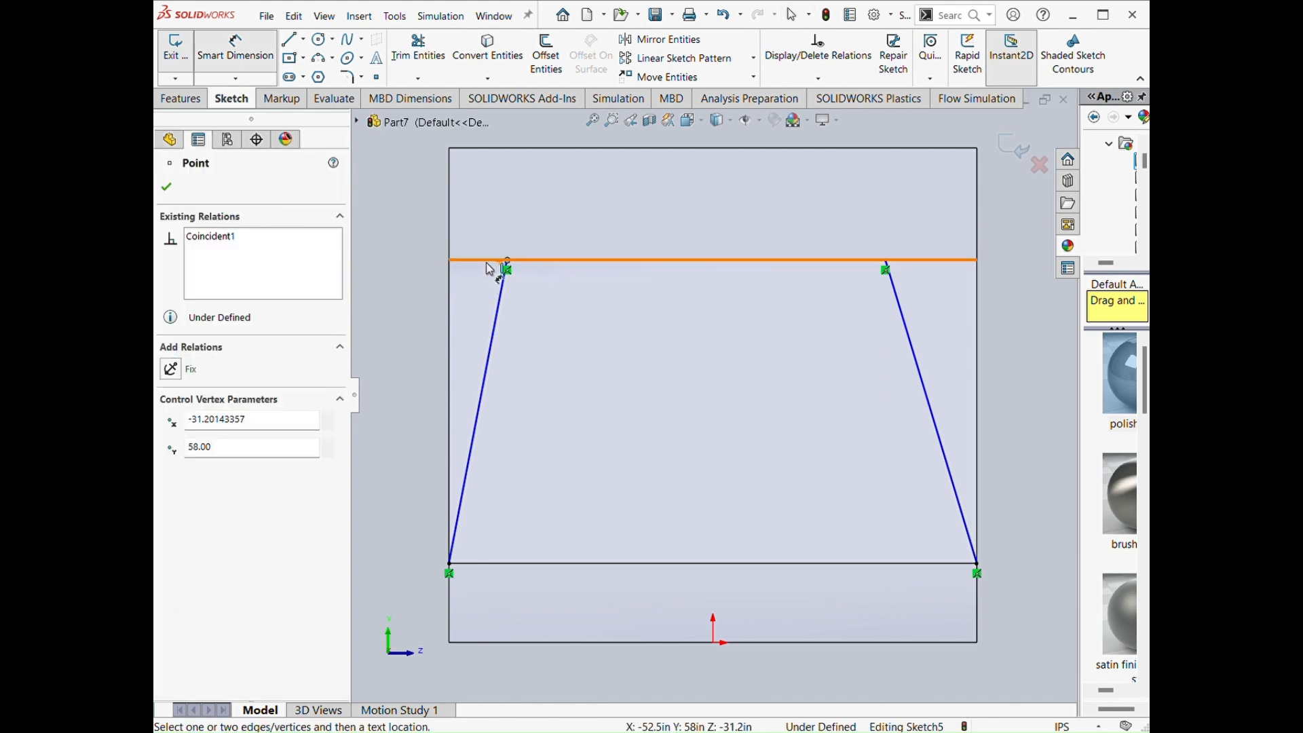
pyautogui.click(450, 261)
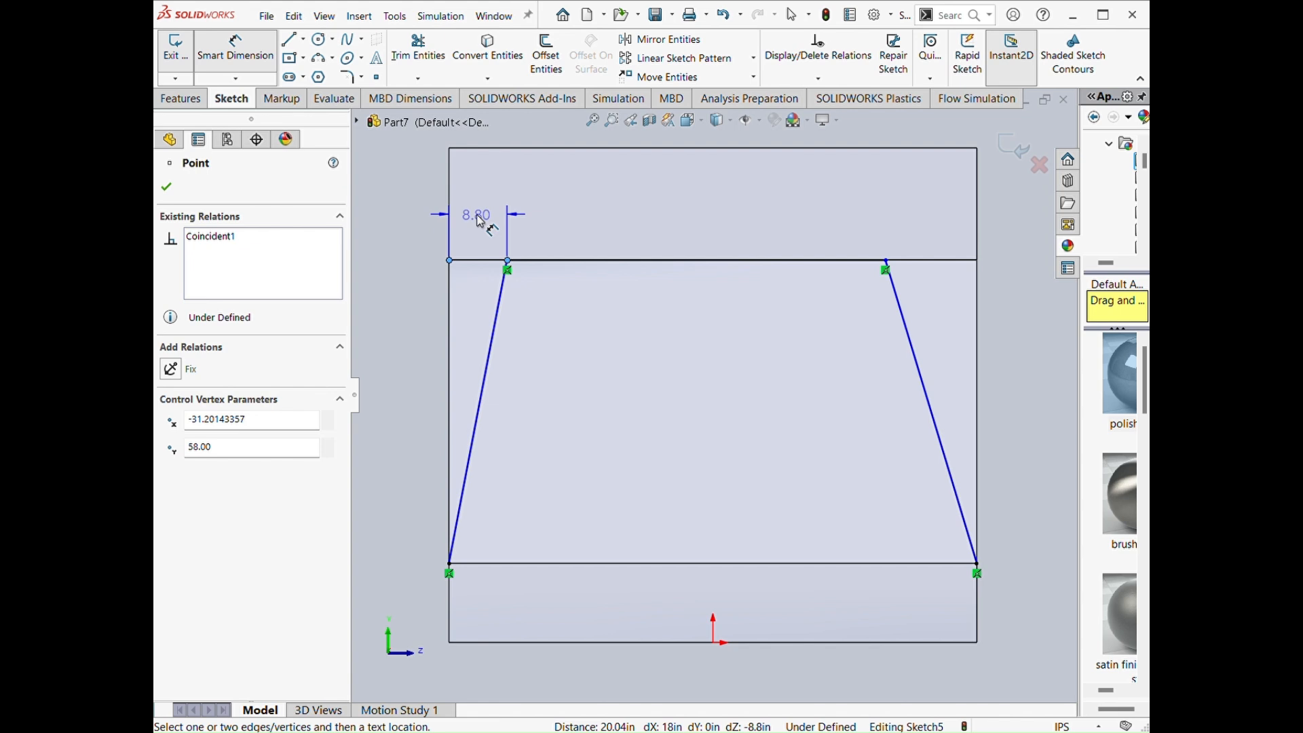
pyautogui.click(481, 222)
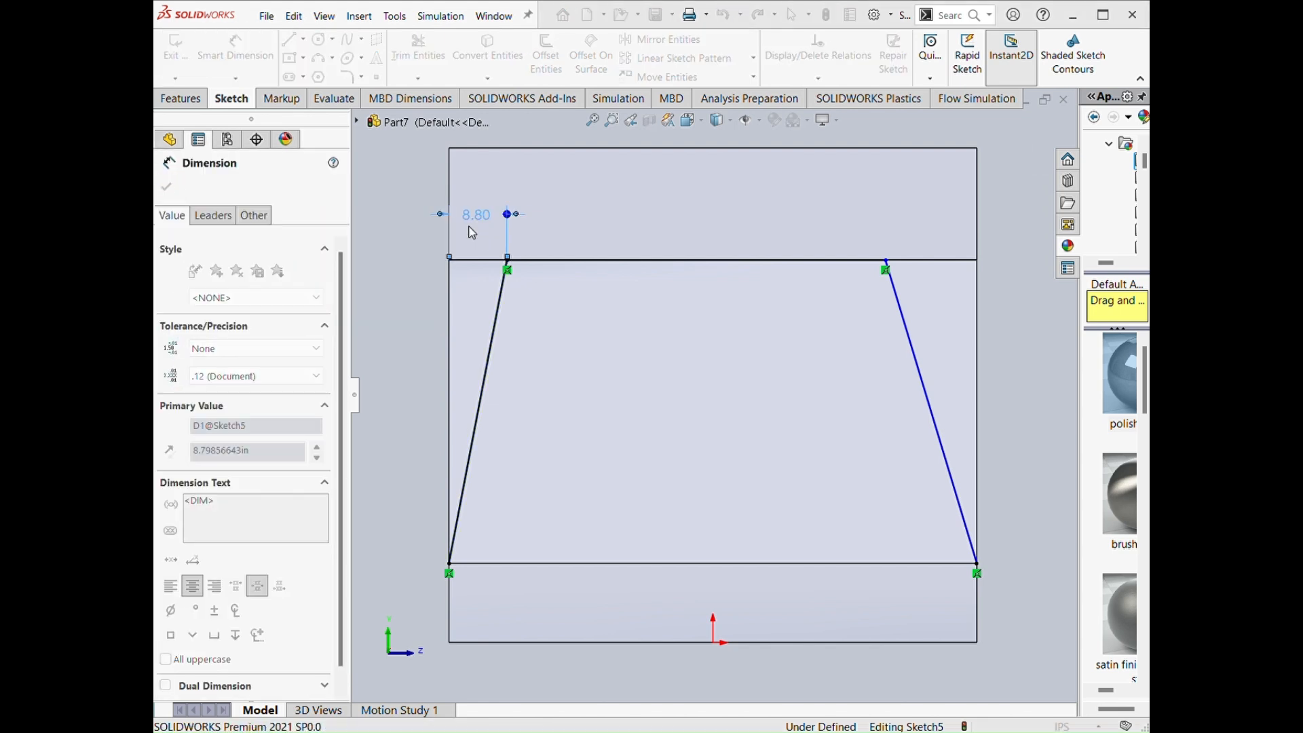
pyautogui.write('10')
pyautogui.press('Return')
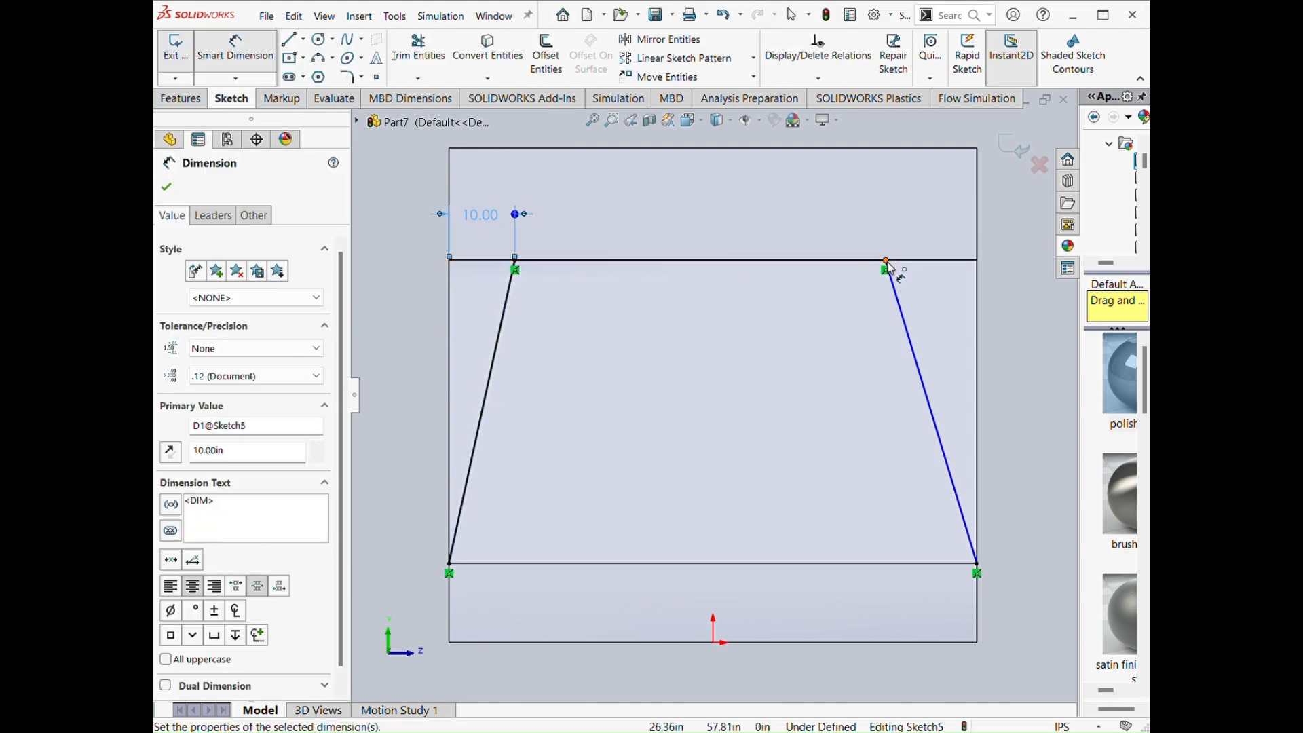
# Step: Dimension the right sloping line's upper endpoint 10 in from the right end of the slope's top edge
pyautogui.click(886, 262)
pyautogui.click(978, 261)
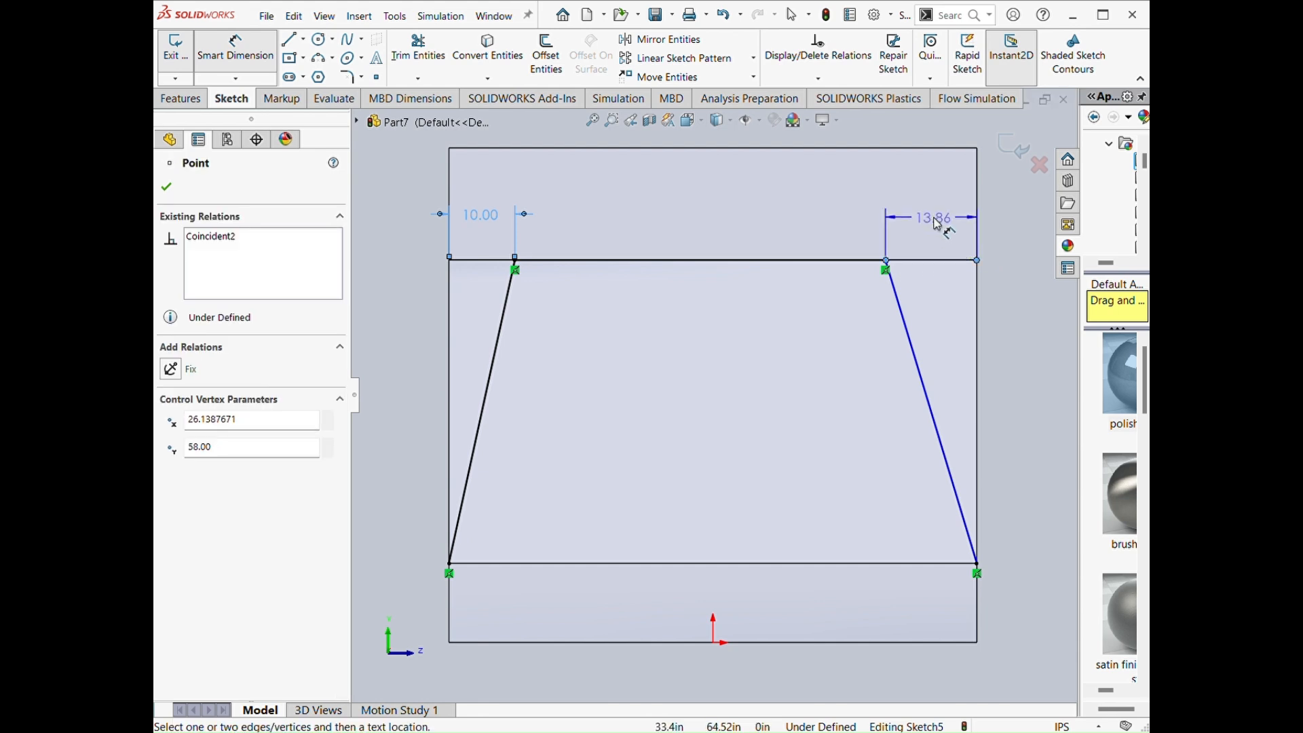
pyautogui.click(938, 224)
pyautogui.write('10')
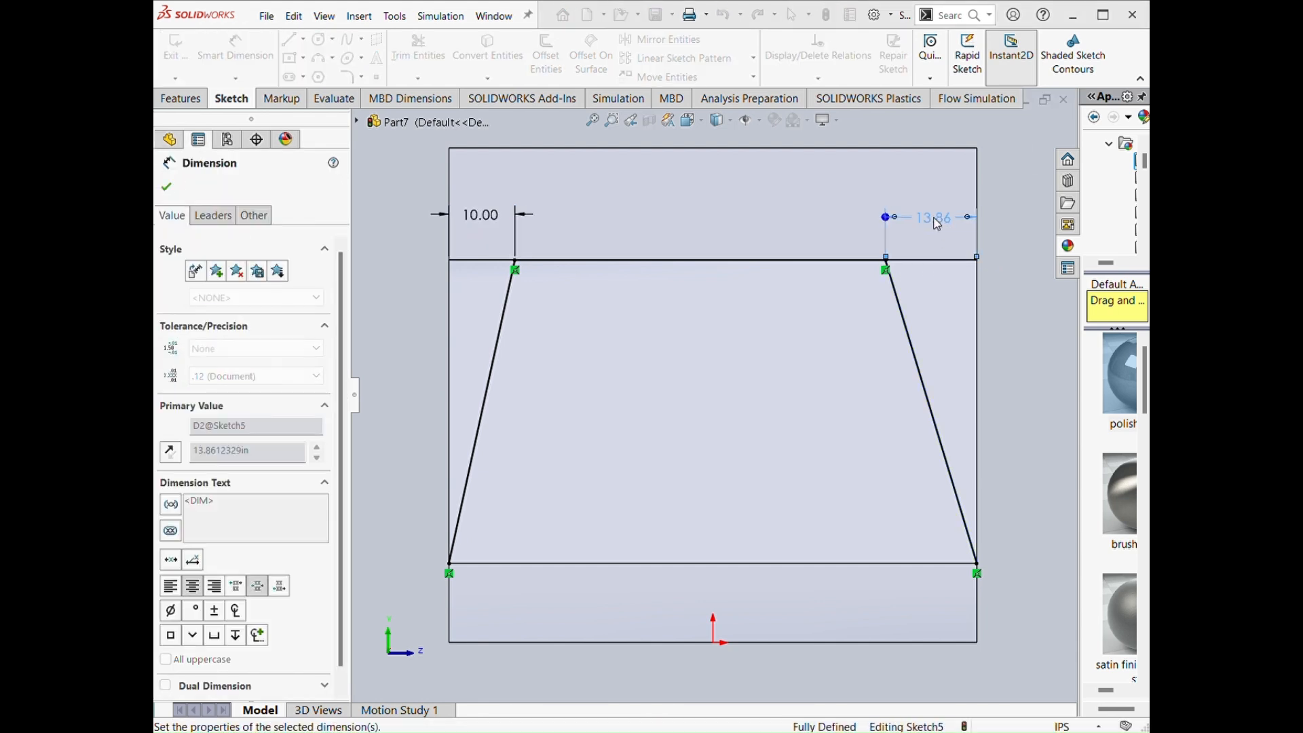
pyautogui.press('Return')
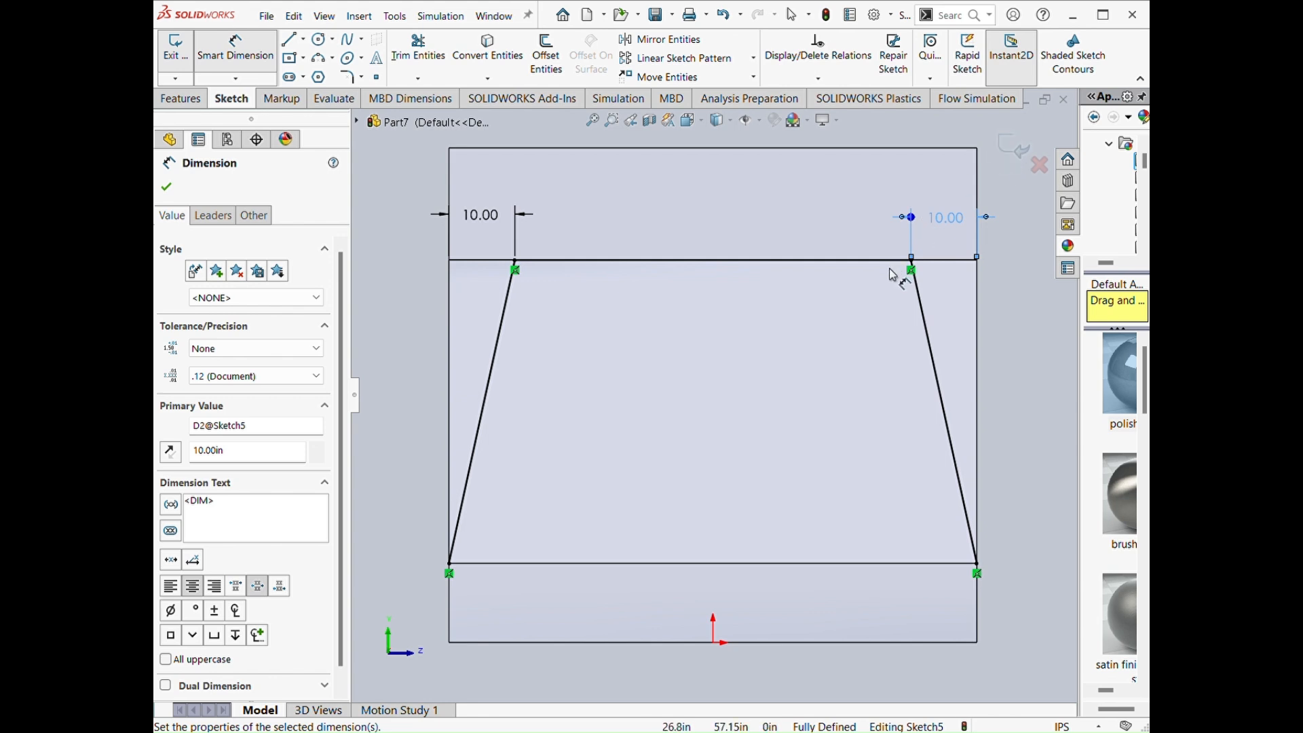
# Step: Close the tapered sketch with a chain of lines around its outside, from its lower-left corner over the top to its lower-right corner, and exit the sketch
pyautogui.scroll(3, 890, 270)
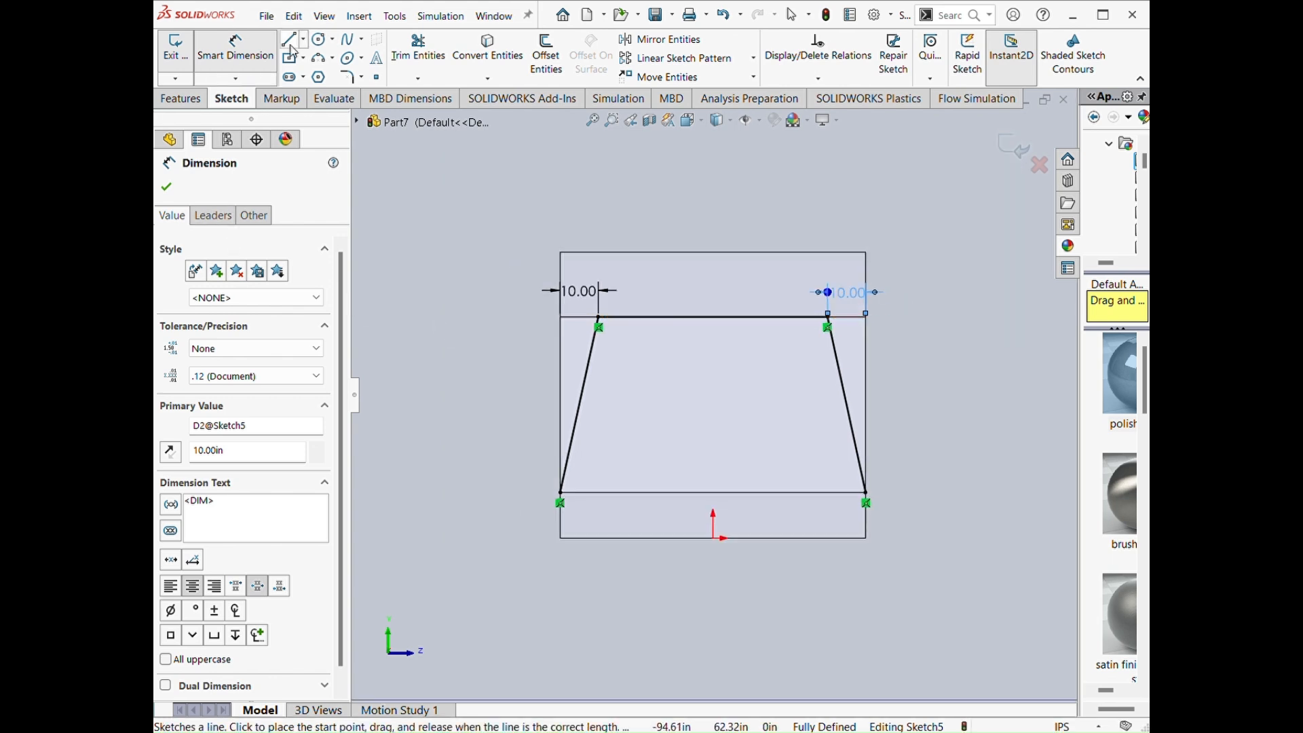
pyautogui.press('l')
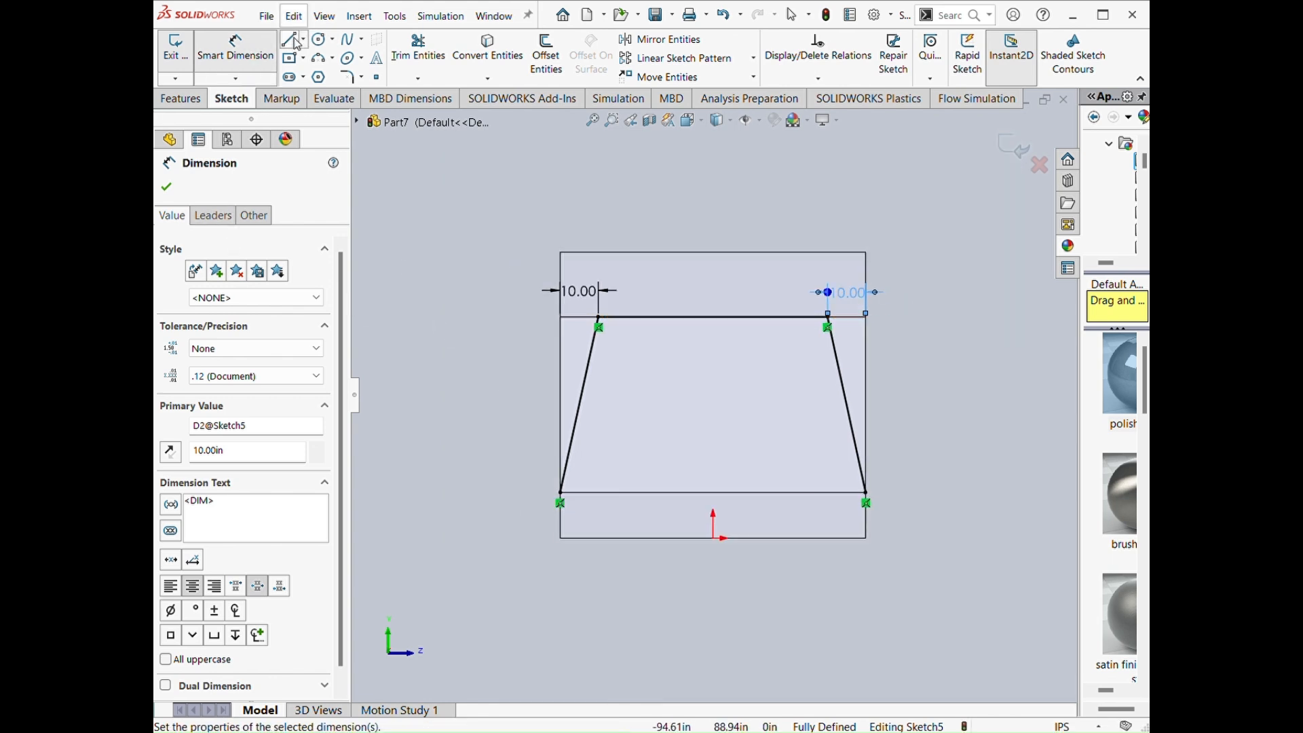
pyautogui.click(560, 494)
pyautogui.click(508, 422)
pyautogui.click(508, 317)
pyautogui.click(587, 274)
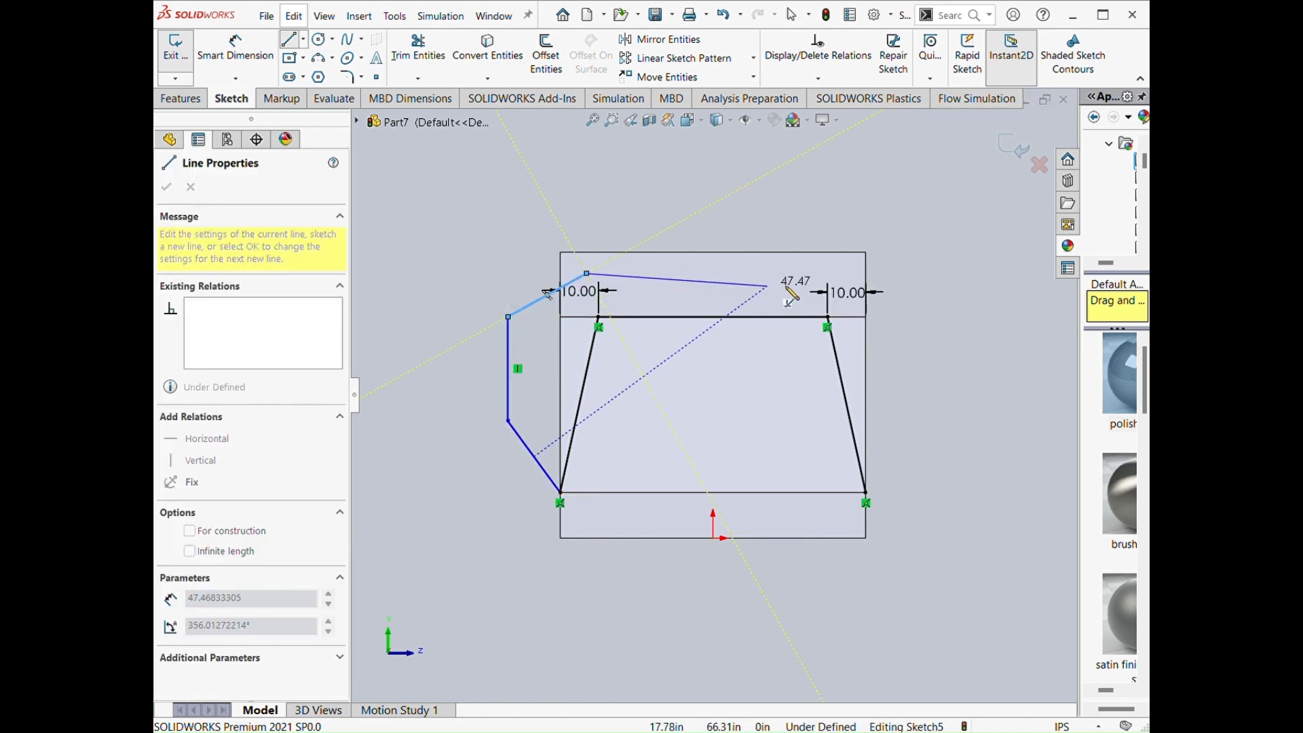
pyautogui.click(804, 273)
pyautogui.click(916, 298)
pyautogui.click(897, 434)
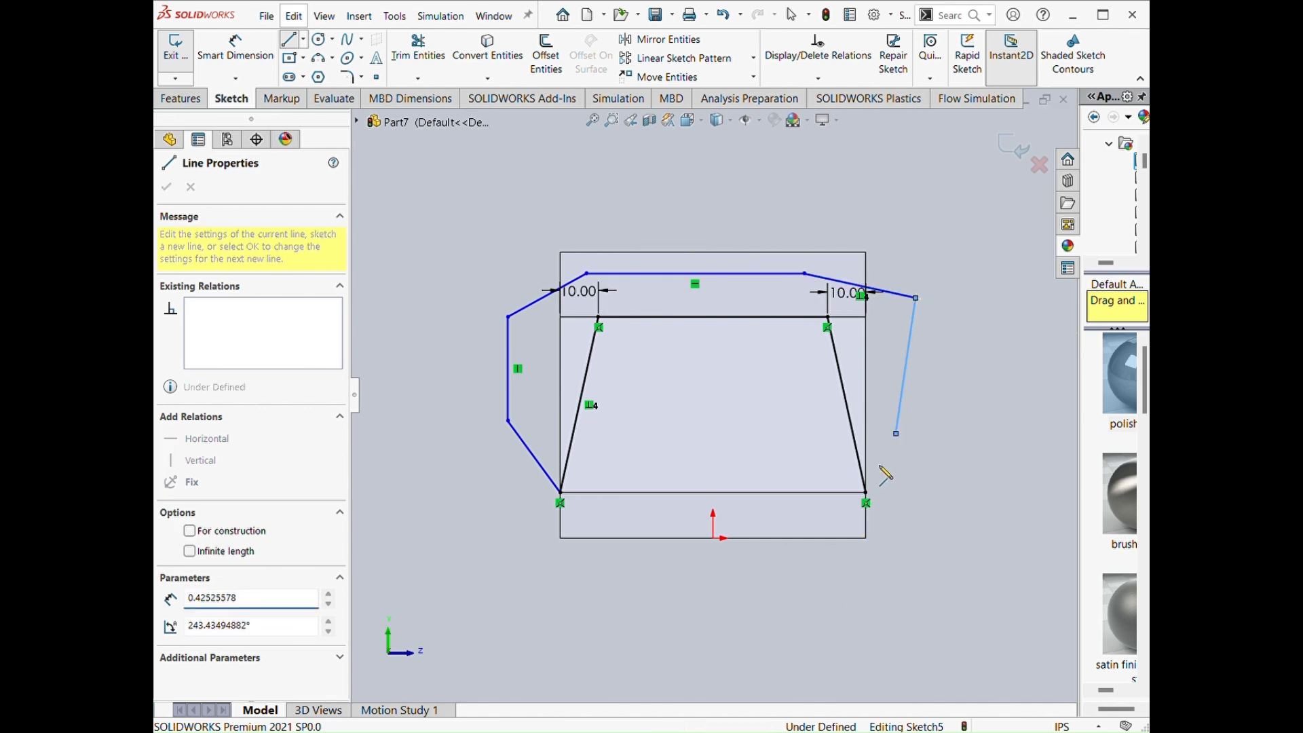
pyautogui.click(1012, 144)
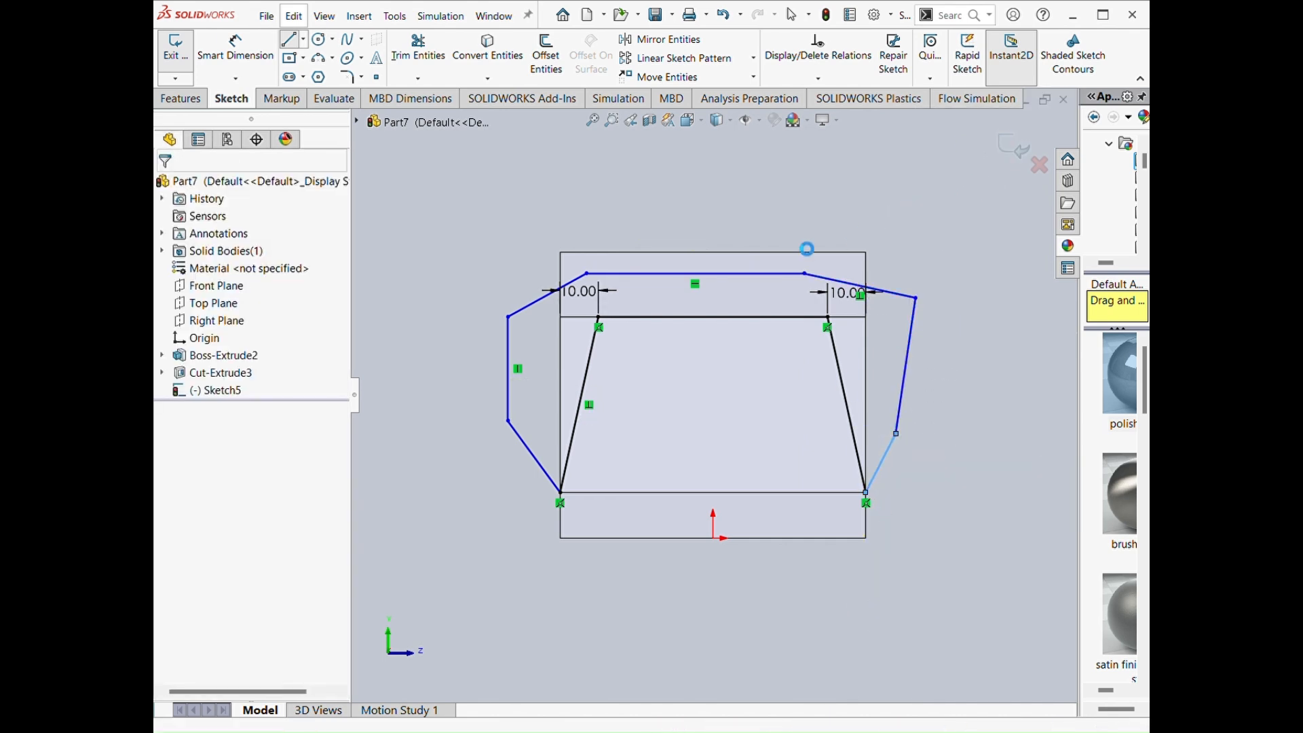
# Step: Make an extruded cut from the closed outline sketch, Up To Surface, ending at the tall back wall's inner vertical face
pyautogui.scroll(1, 722, 245)
pyautogui.moveTo(725, 251); pyautogui.dragTo(582, 328, button='middle')
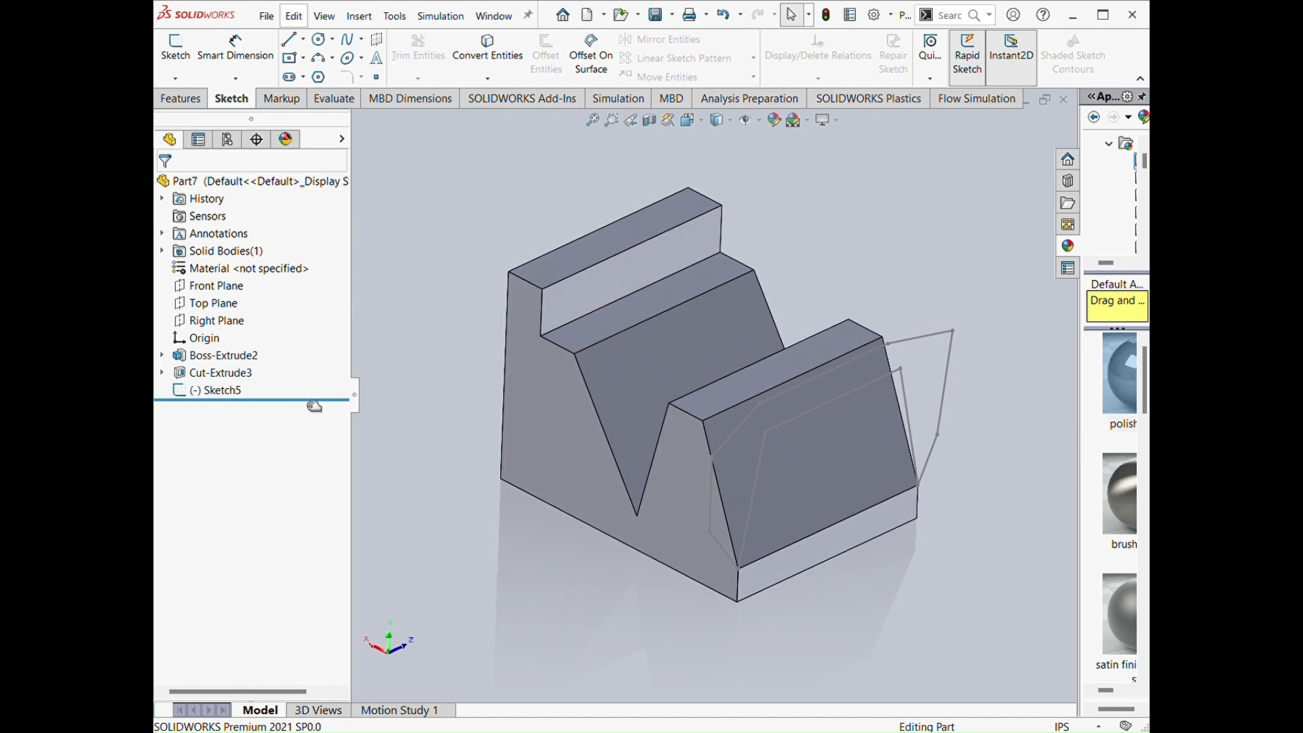
pyautogui.click(207, 391)
pyautogui.click(170, 97)
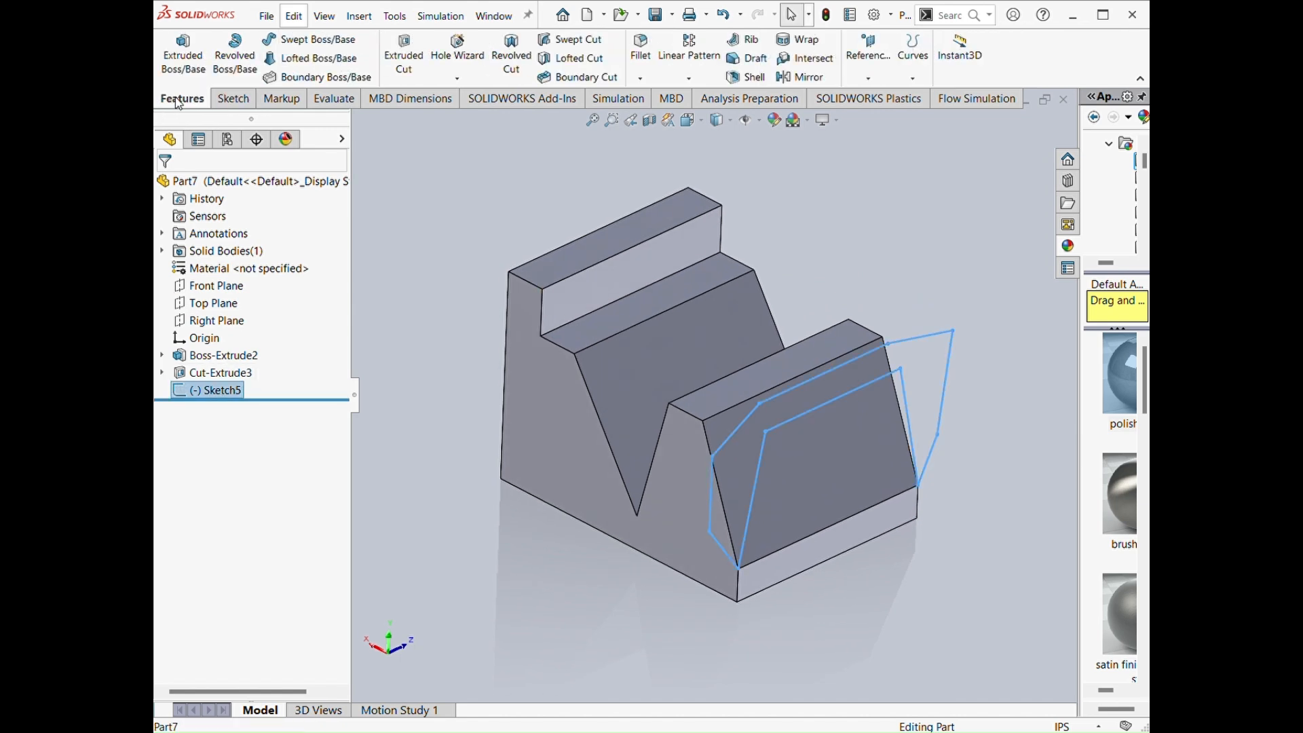
pyautogui.click(404, 58)
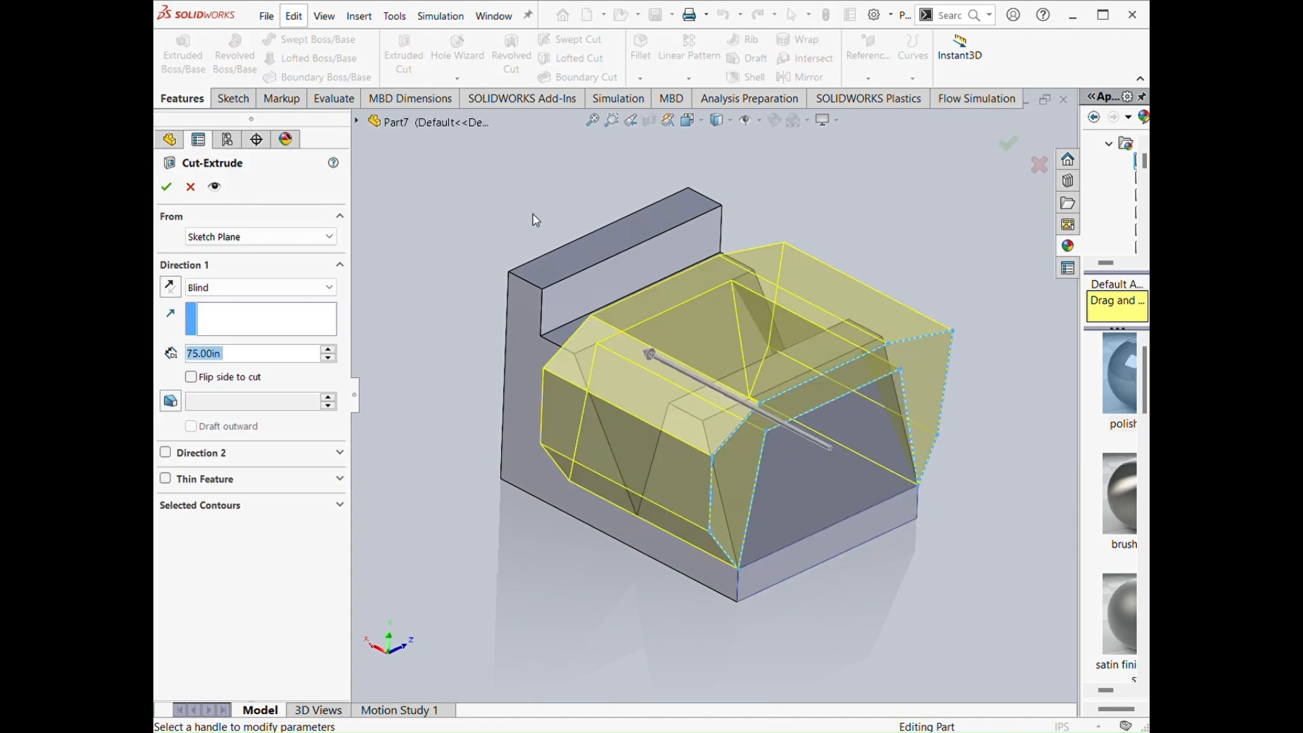
pyautogui.click(288, 292)
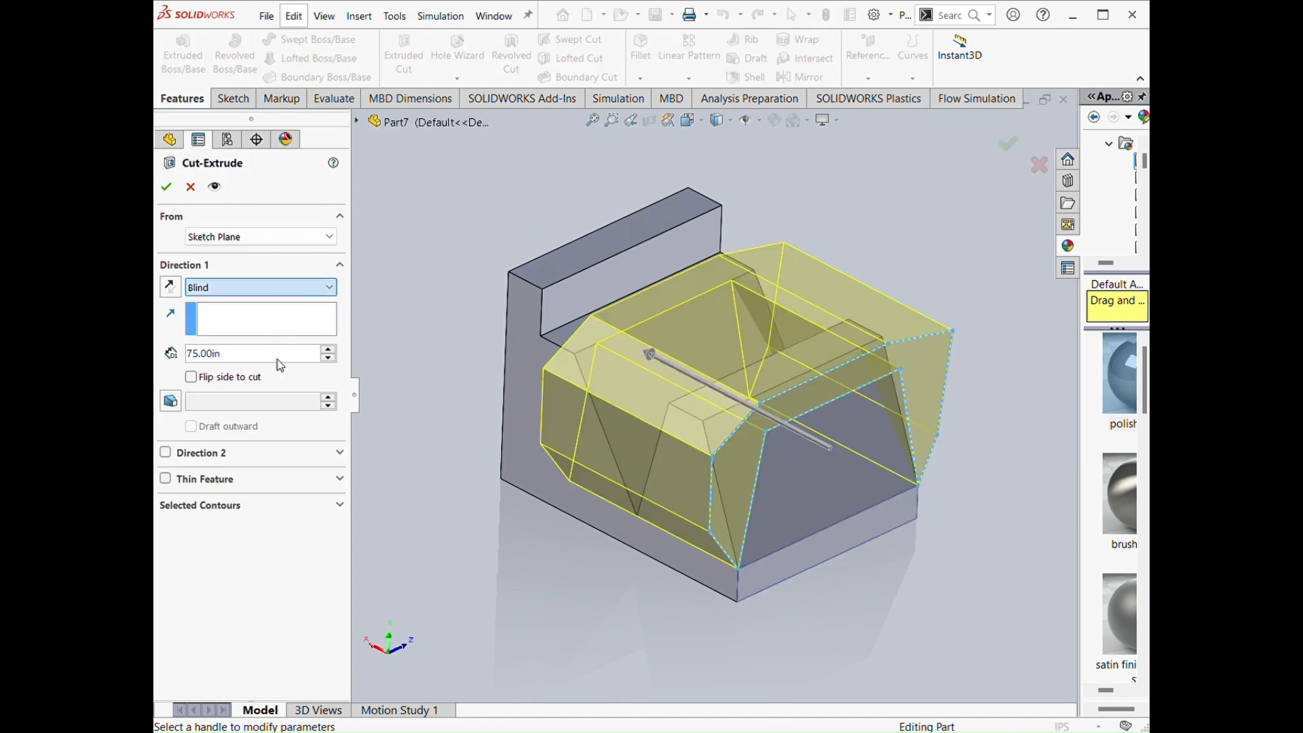
pyautogui.click(280, 365)
pyautogui.click(580, 285)
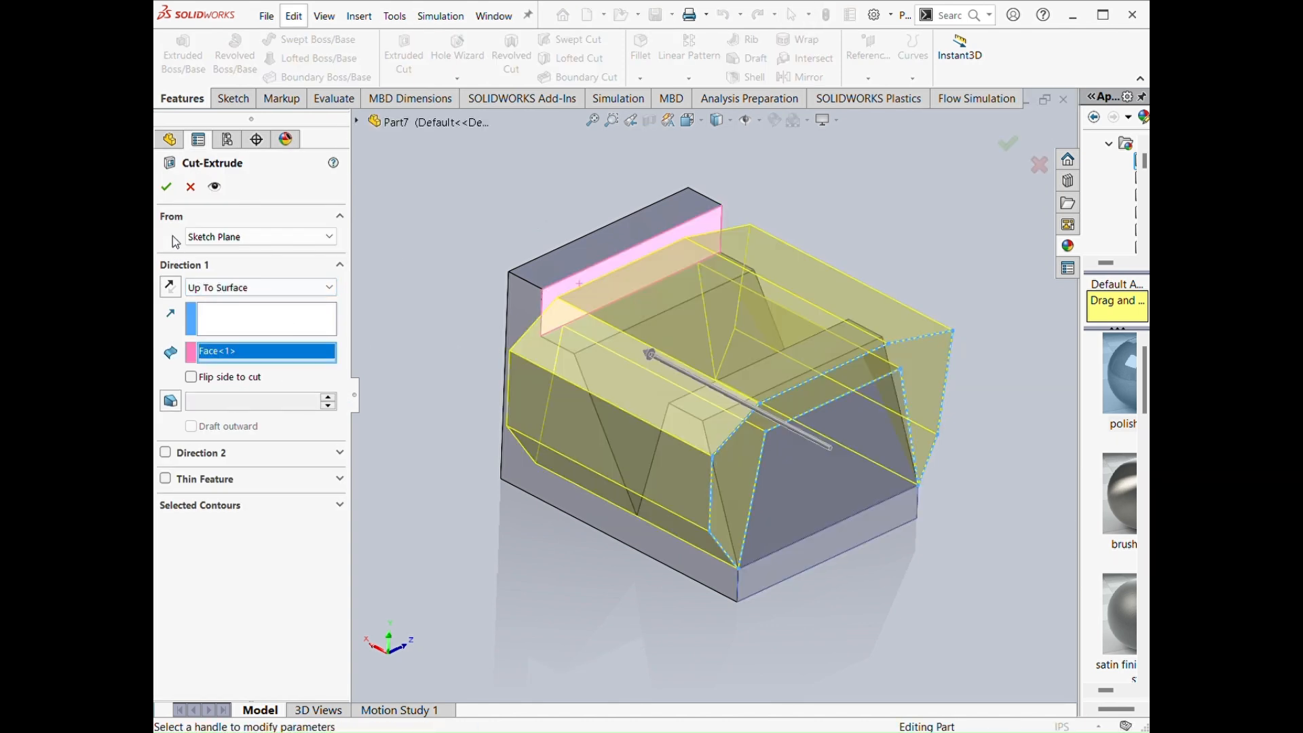
pyautogui.click(167, 187)
# Step: On the low vertical front face, sketch a center rectangle about 21 by 57 in, centered on the midpoint of the slope's top edge
pyautogui.moveTo(356, 371); pyautogui.dragTo(355, 524, button='middle')
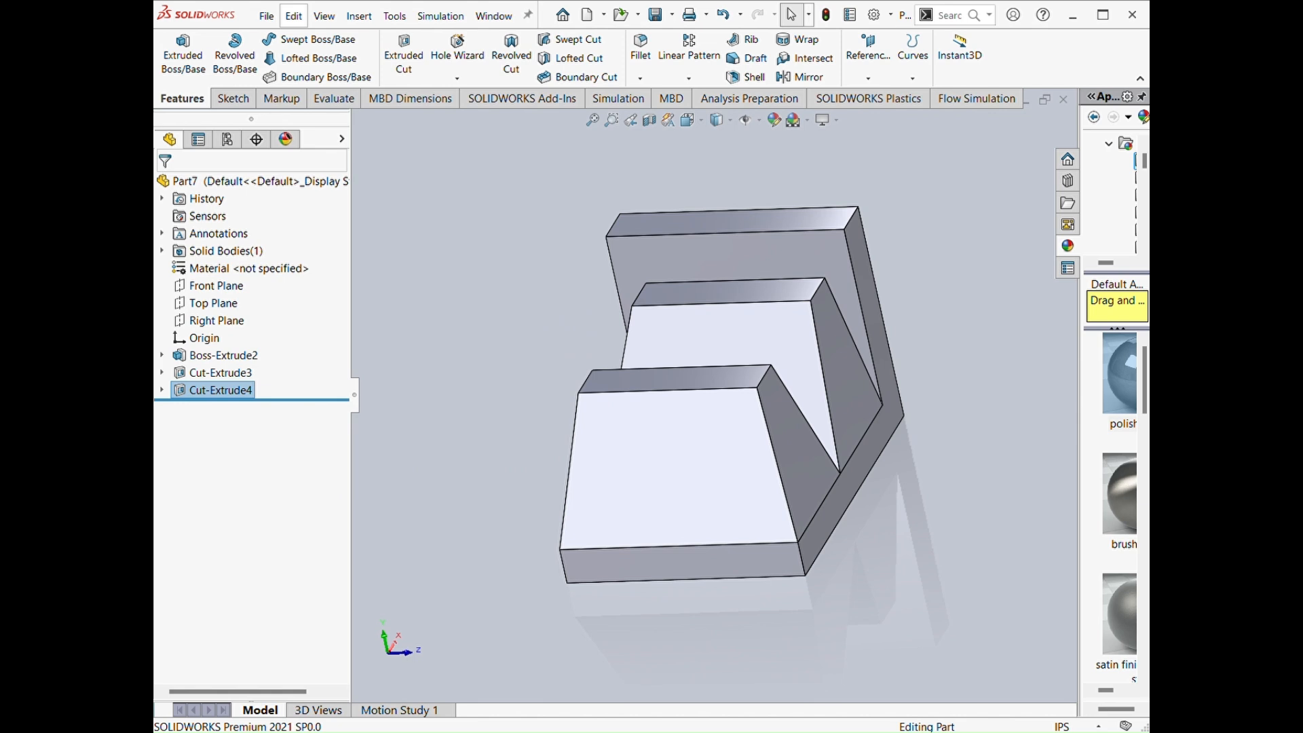
pyautogui.click(641, 571)
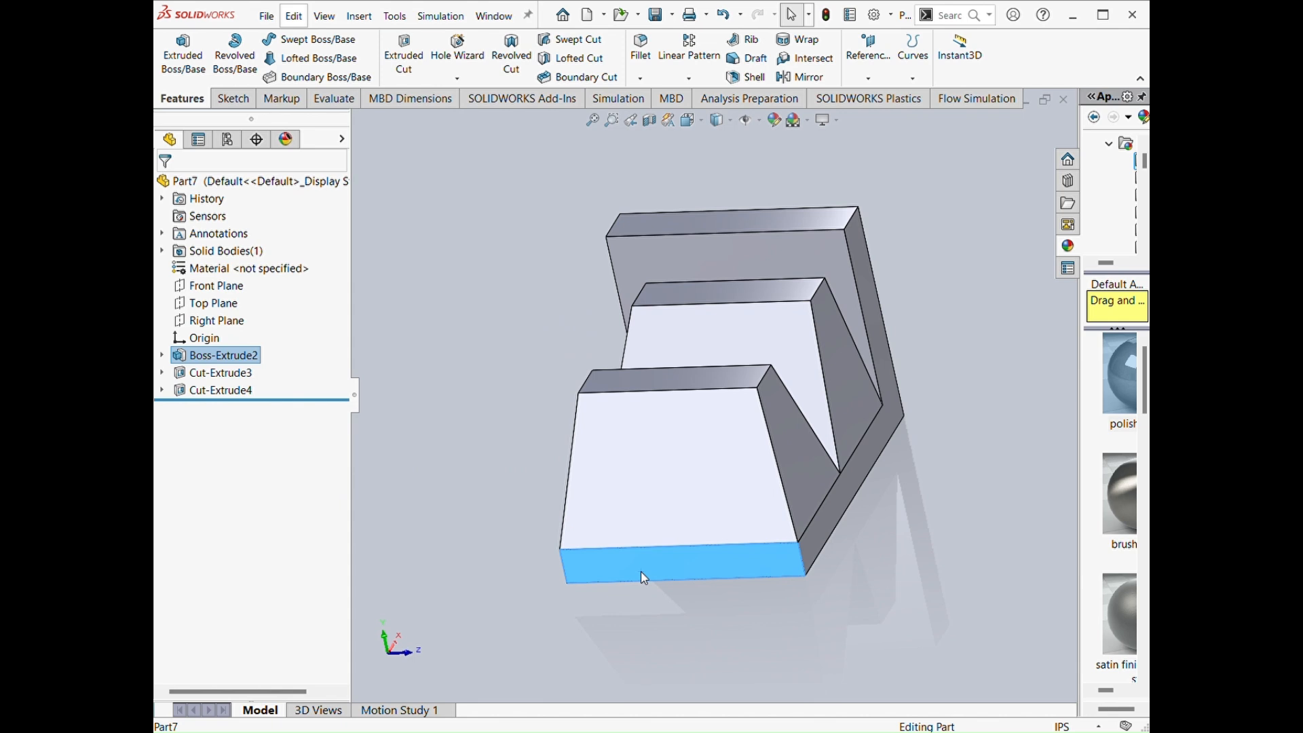
pyautogui.hotkey('ctrl', '8')
pyautogui.click(231, 98)
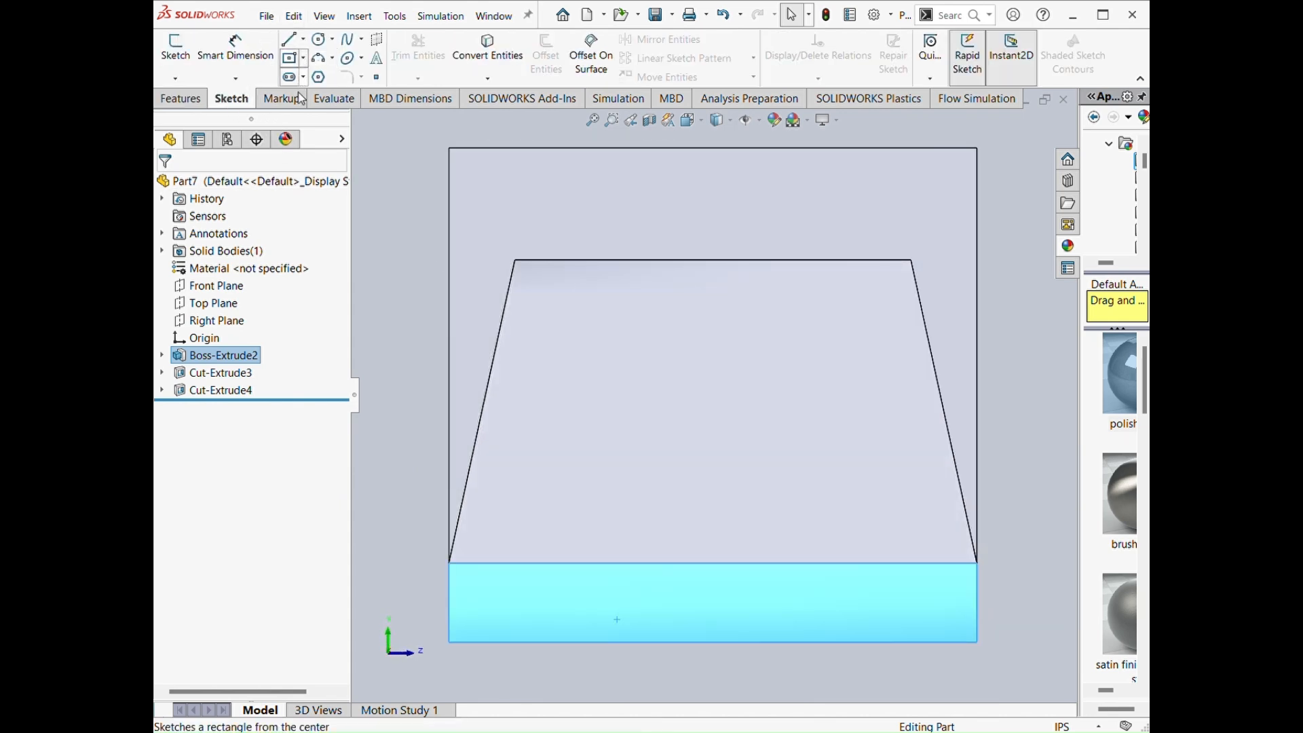
pyautogui.click(302, 61)
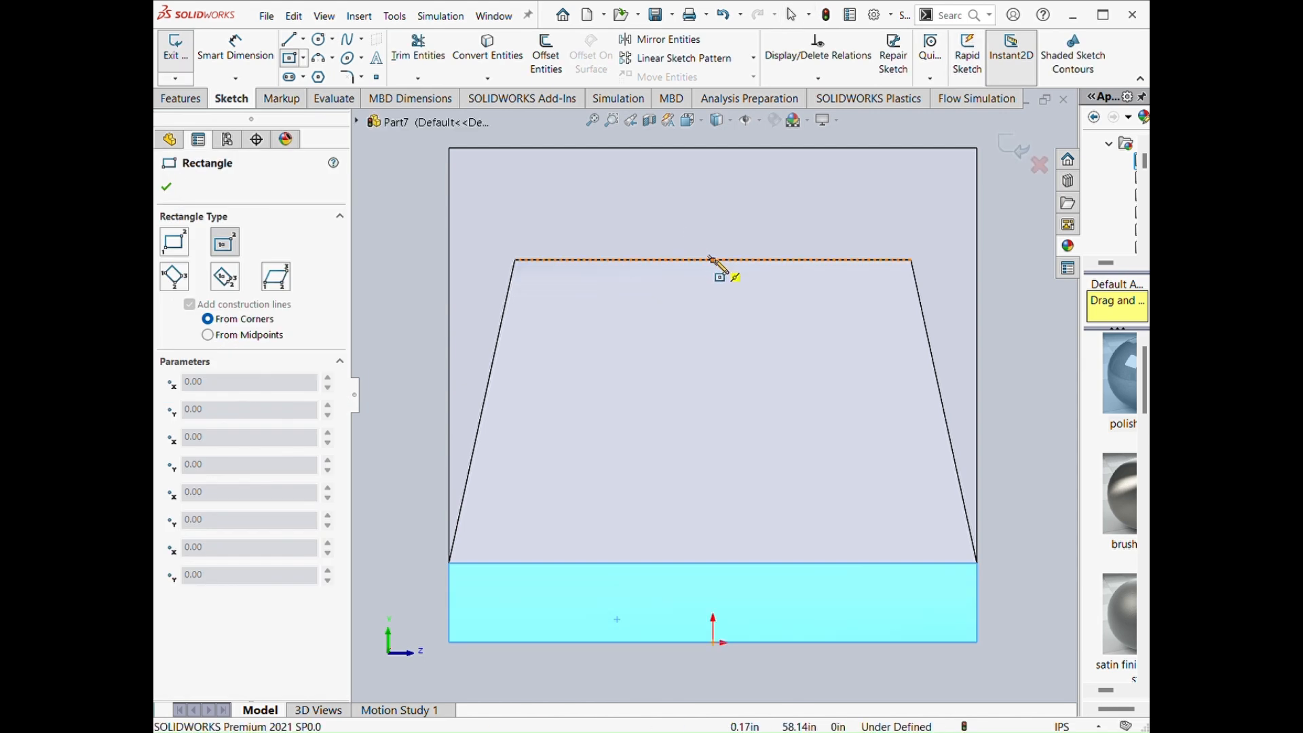
pyautogui.click(714, 260)
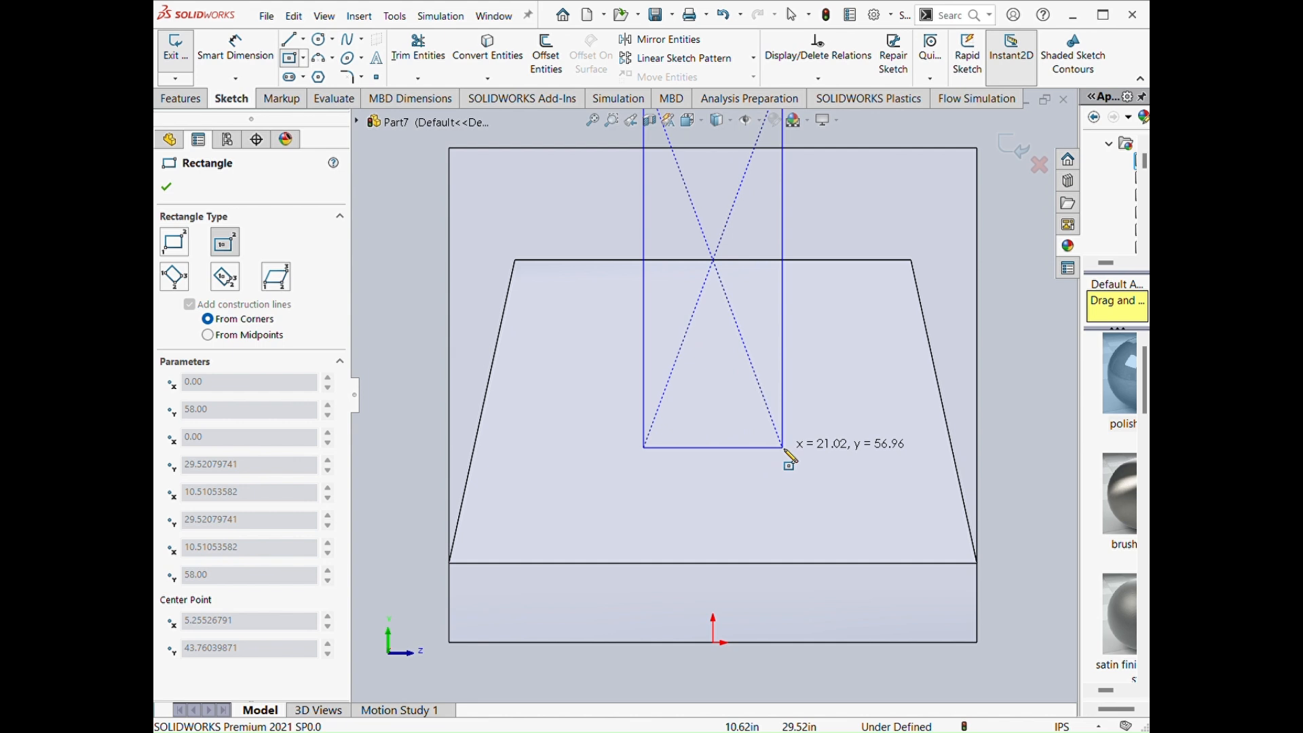
pyautogui.click(784, 447)
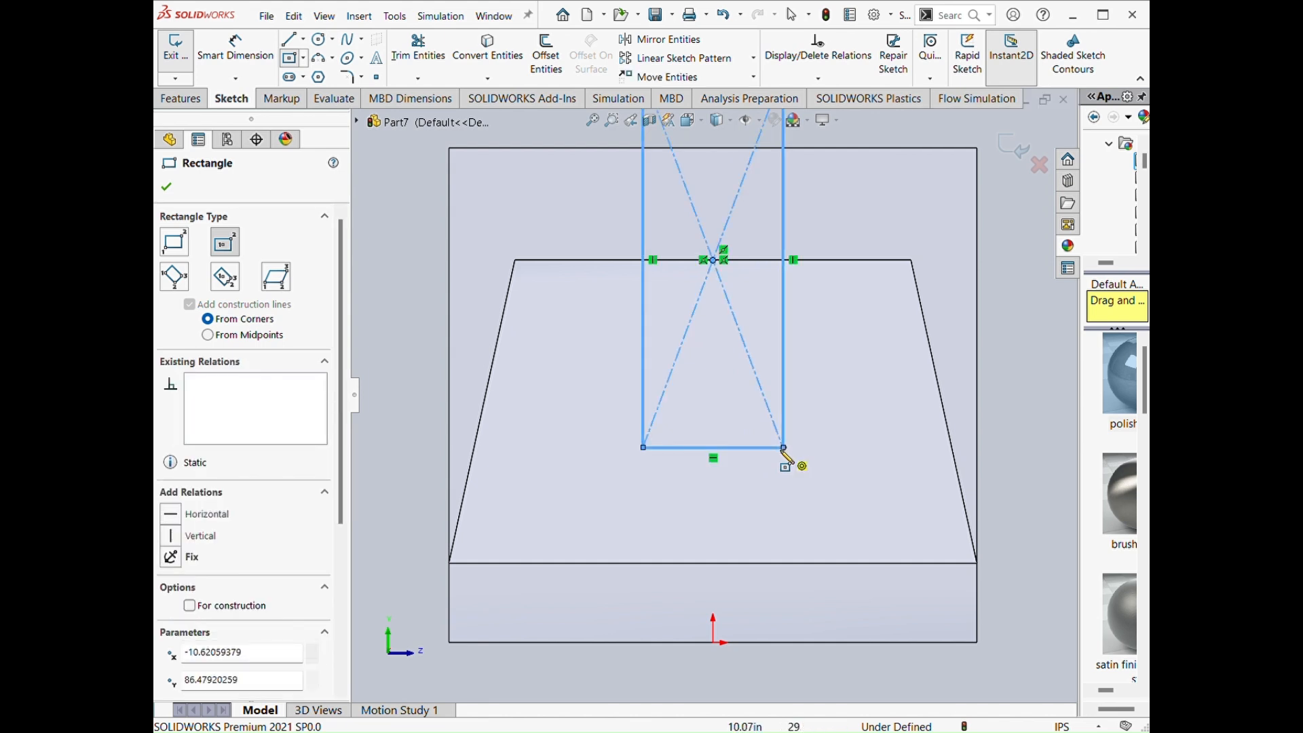
# Step: Dimension the rectangle's bottom edge as 30 in wide
pyautogui.click(261, 58)
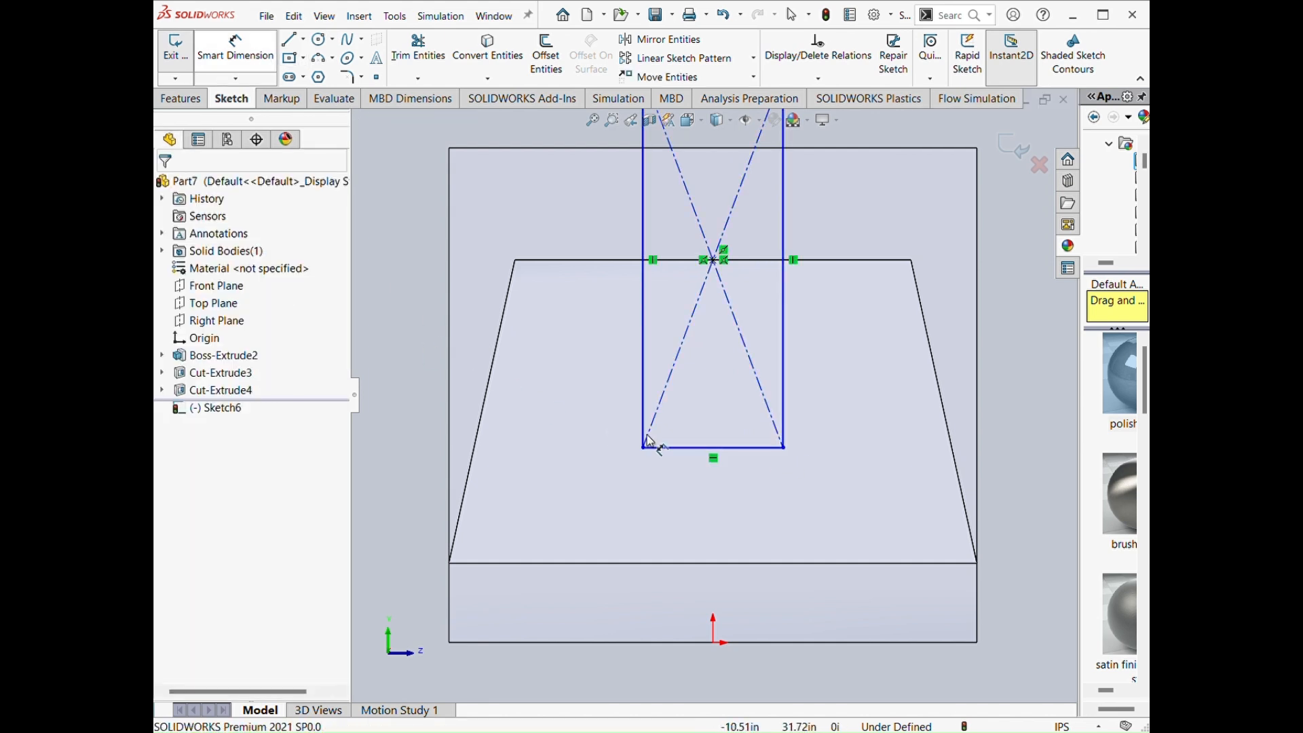
pyautogui.click(694, 449)
pyautogui.click(705, 500)
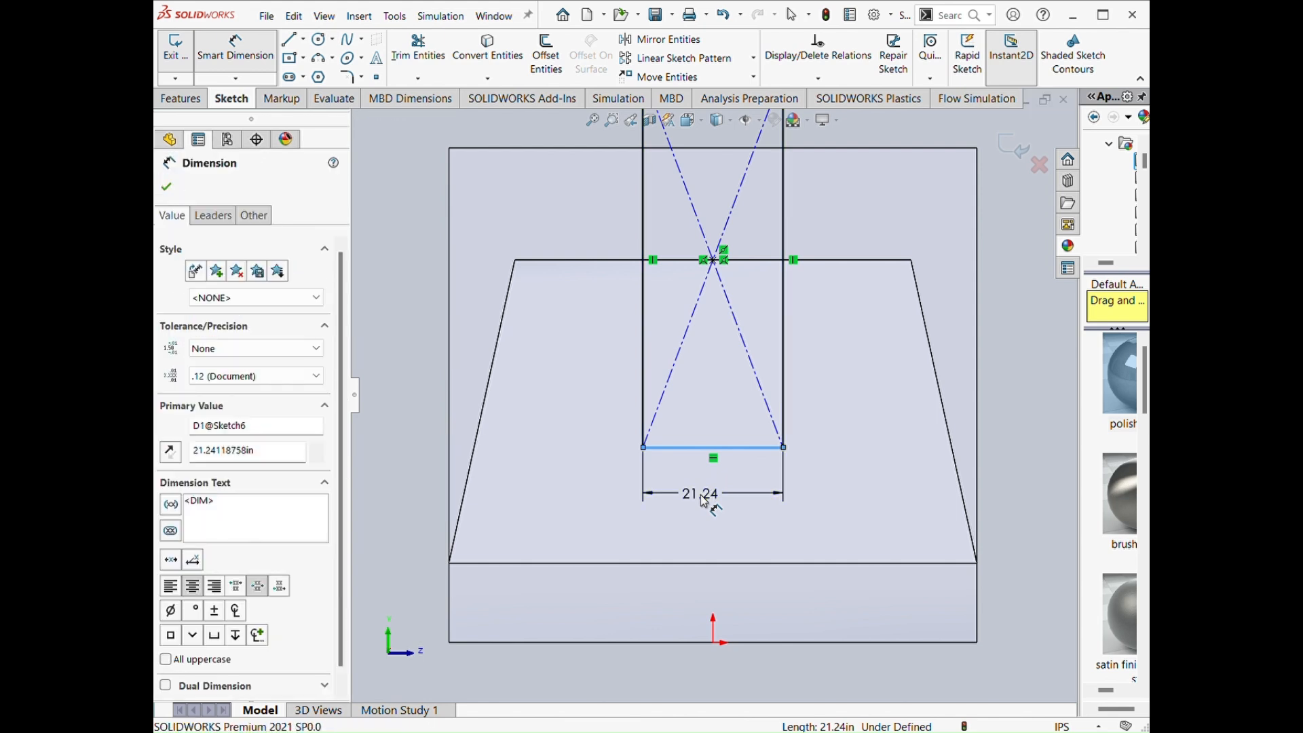
pyautogui.write('30')
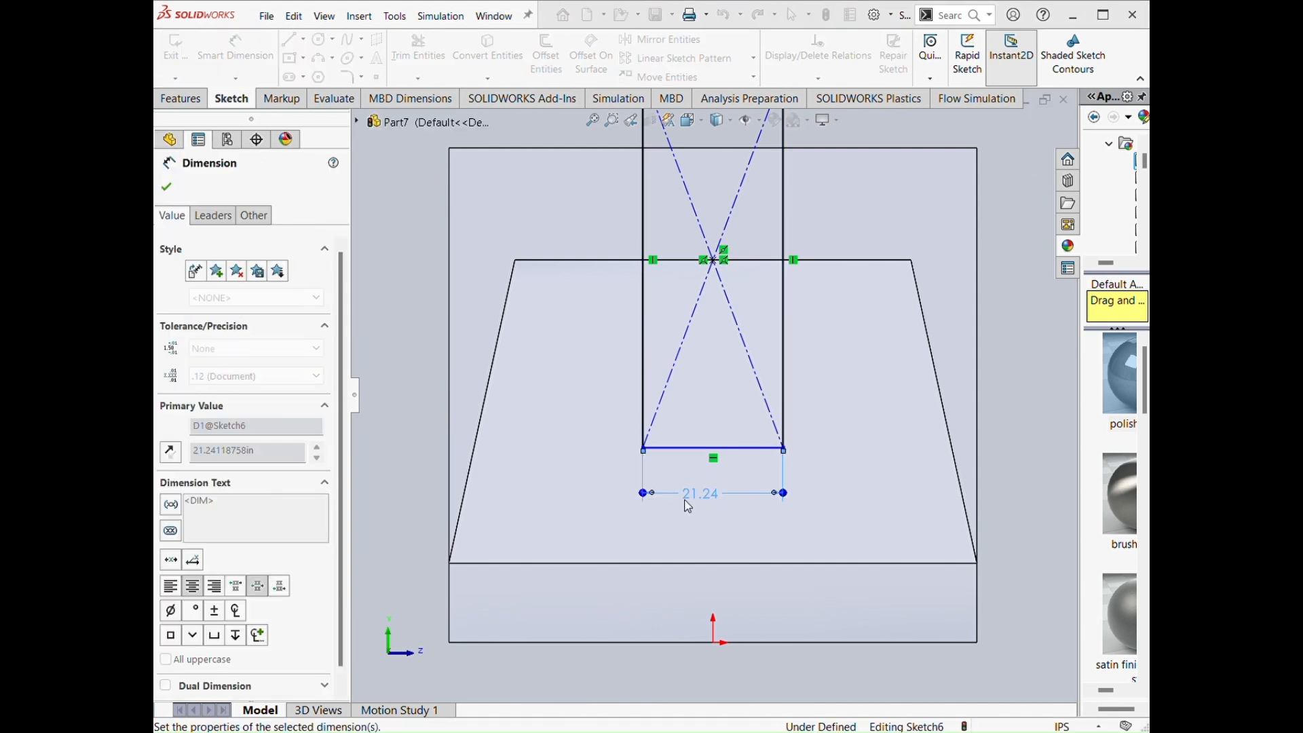
pyautogui.press('Return')
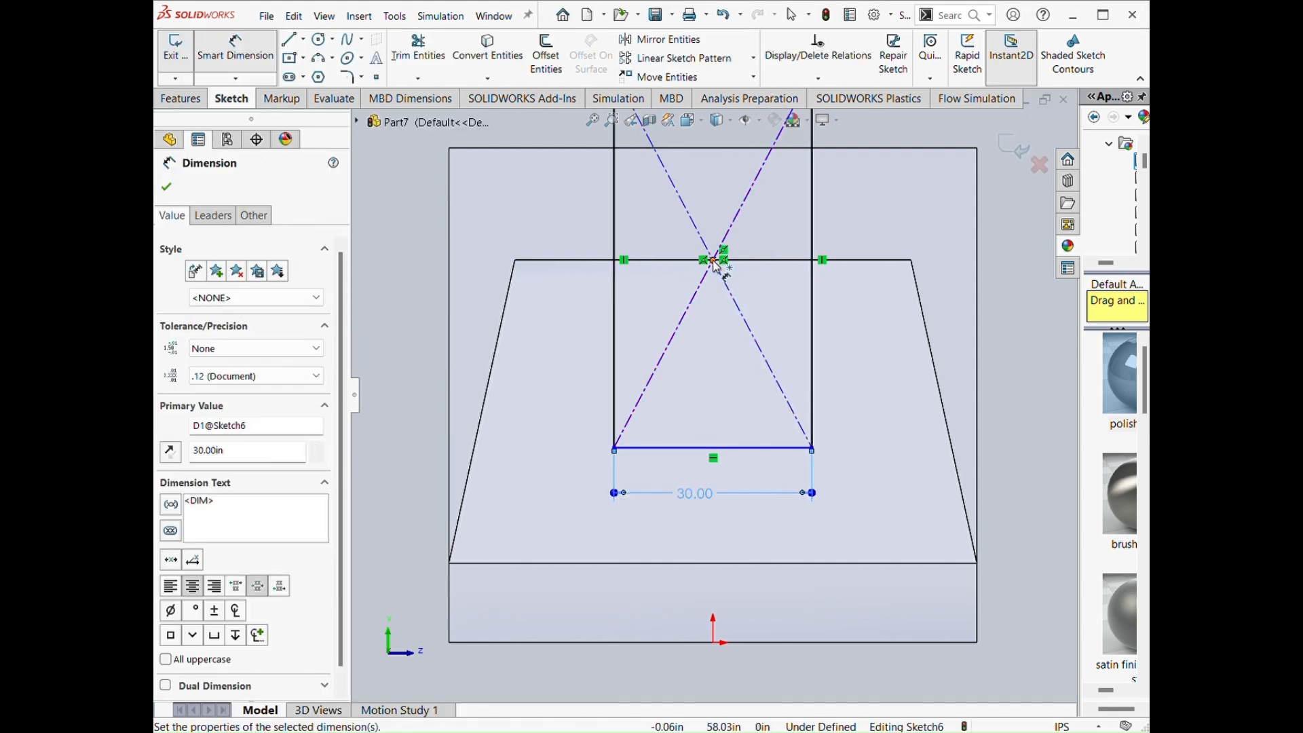
# Step: Dimension the rectangle's center point 30 in above its bottom edge and exit the sketch
pyautogui.click(714, 260)
pyautogui.click(744, 449)
pyautogui.click(868, 366)
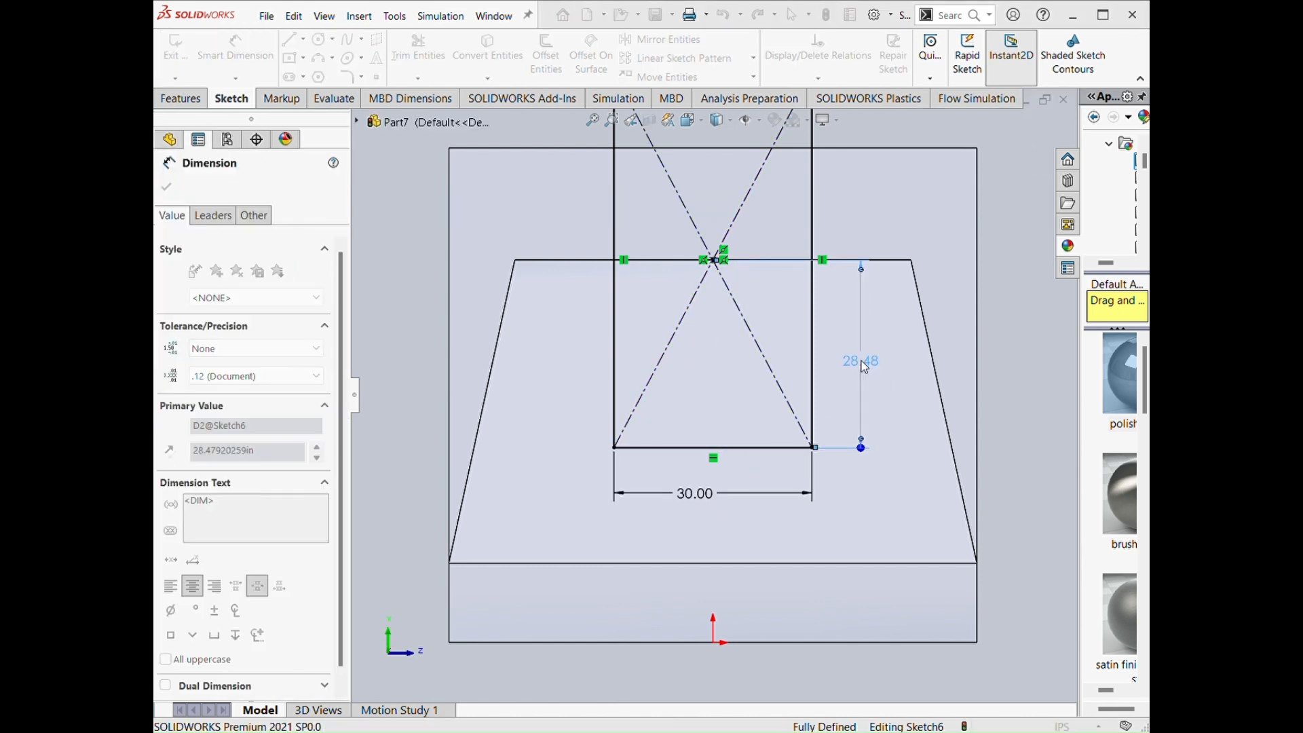
pyautogui.press('Return')
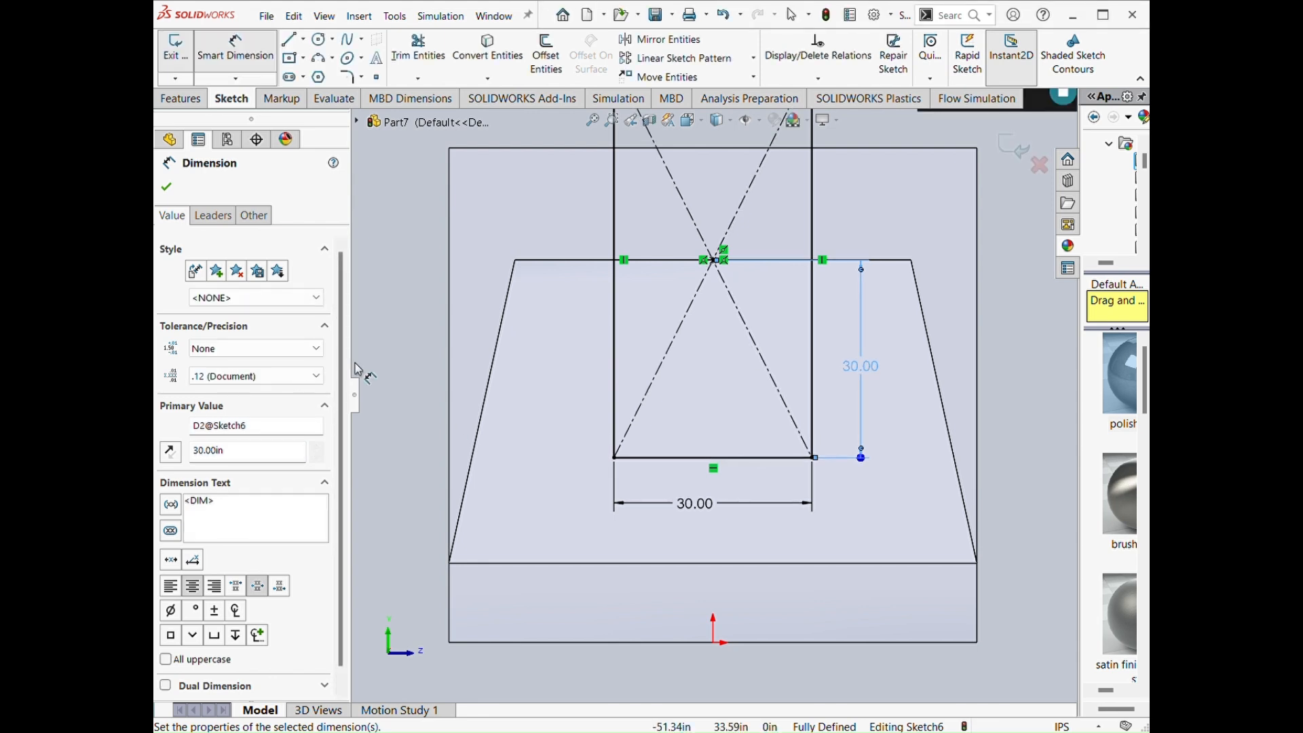
pyautogui.press('f')
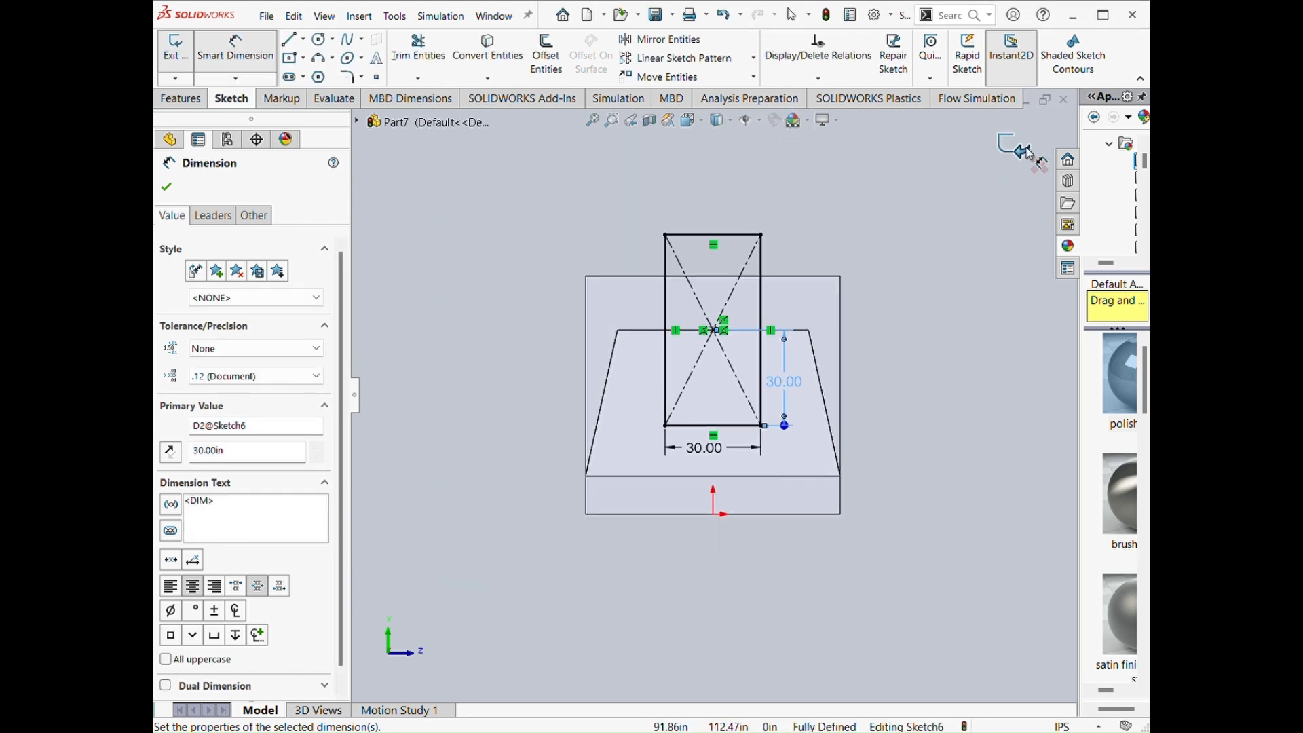
pyautogui.click(1018, 152)
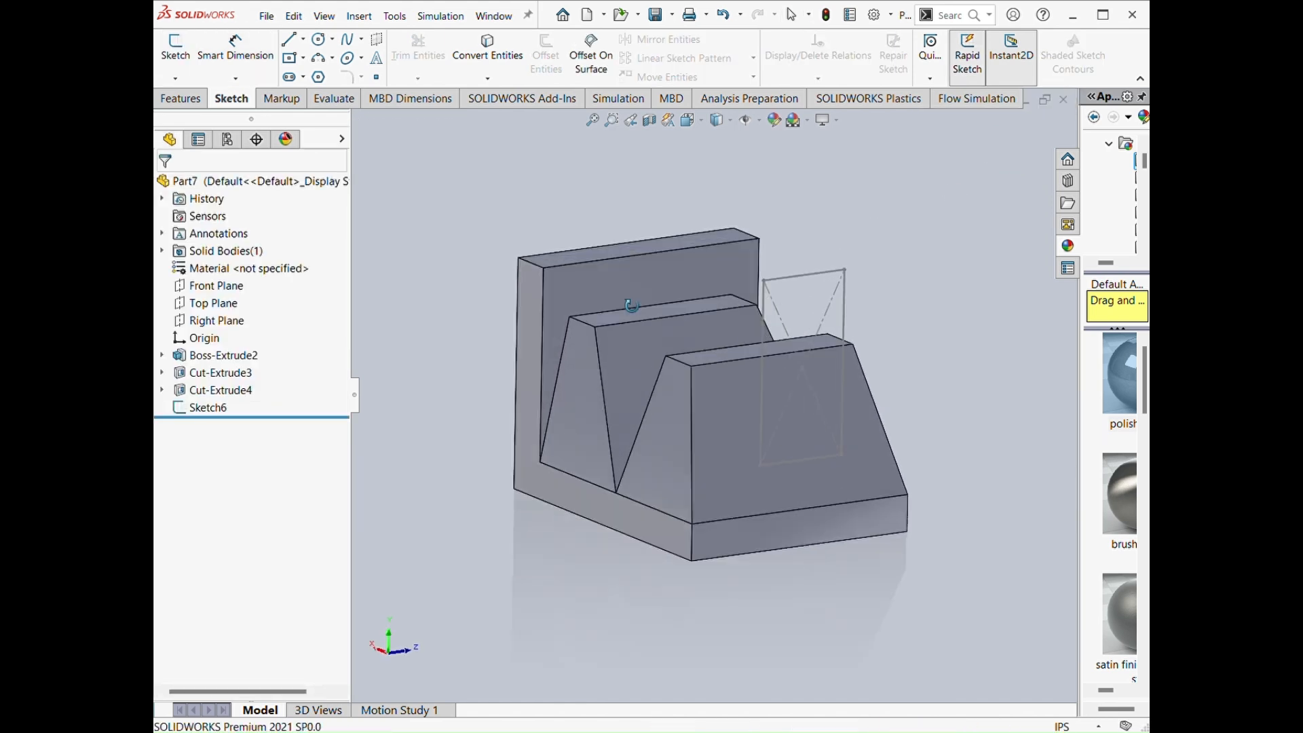
# Step: Make an extruded cut from the rectangle sketch, Up To Surface, ending at the rear ridge's sloped face inside the V-notch
pyautogui.click(201, 408)
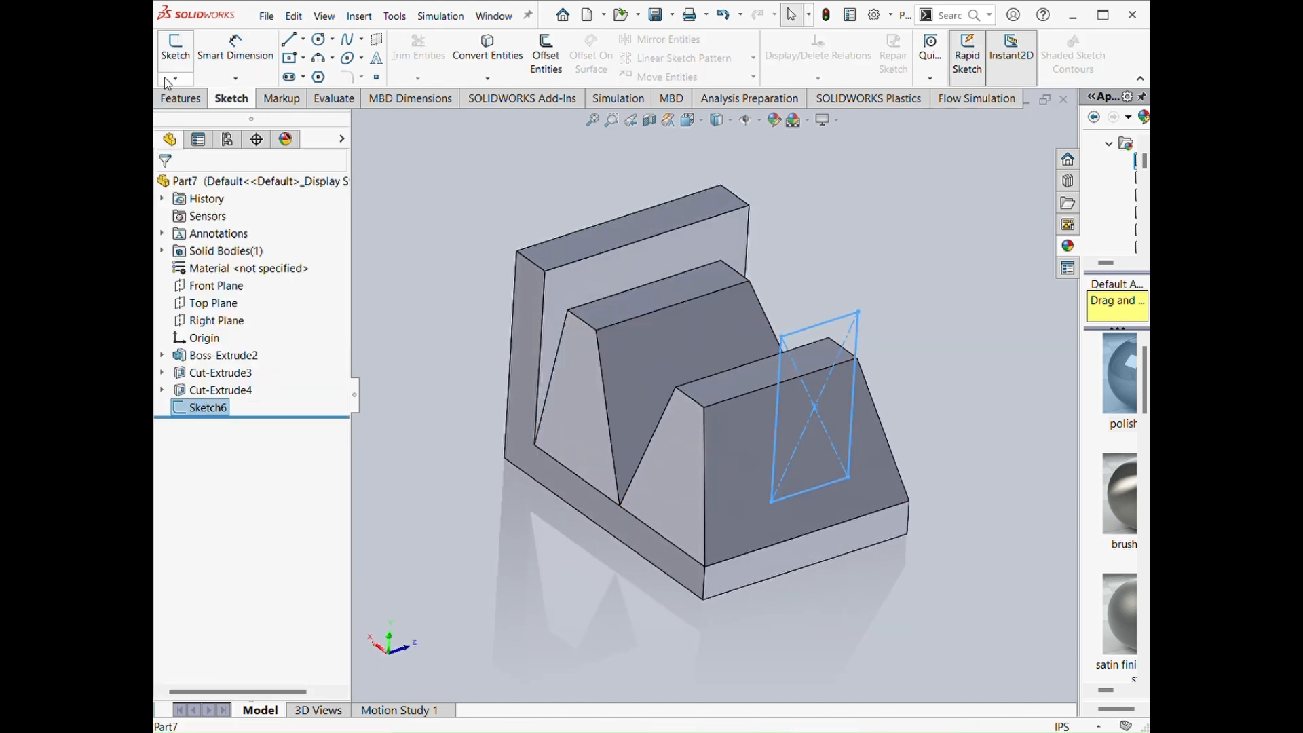
pyautogui.click(182, 100)
pyautogui.click(407, 60)
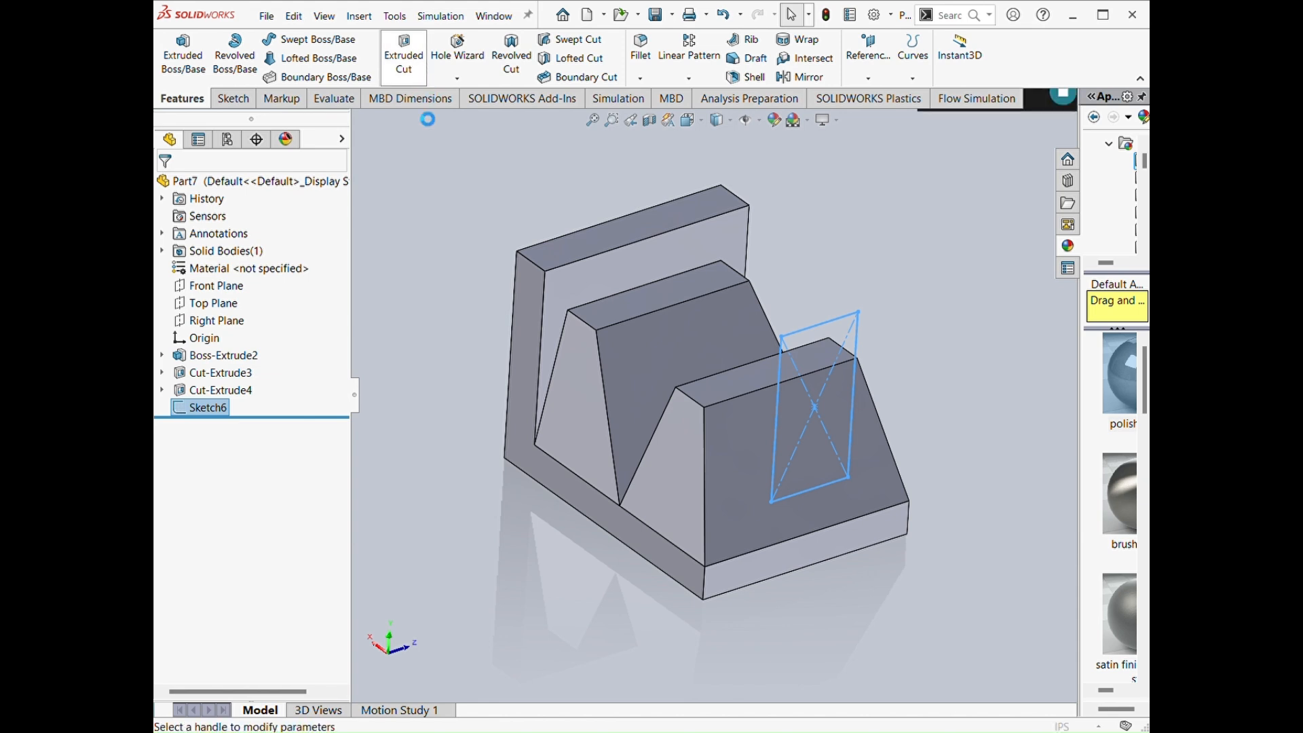
pyautogui.click(297, 297)
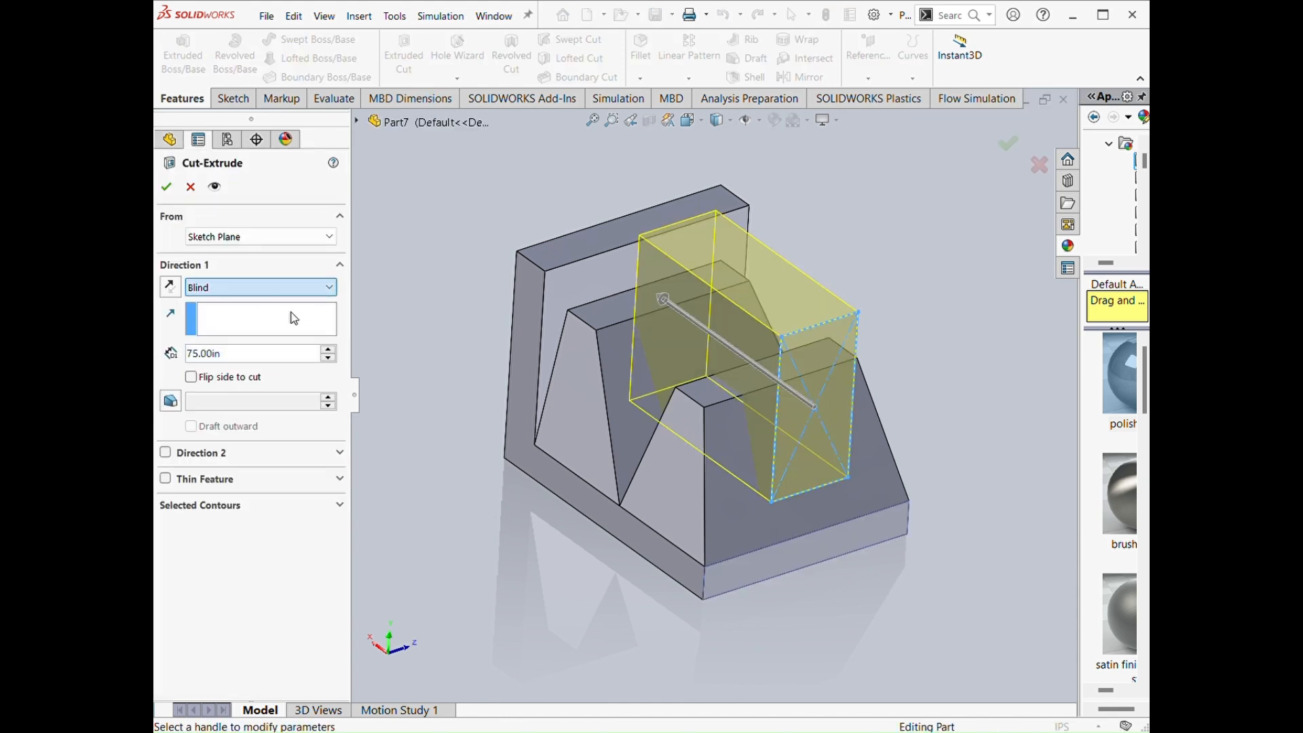
pyautogui.click(290, 367)
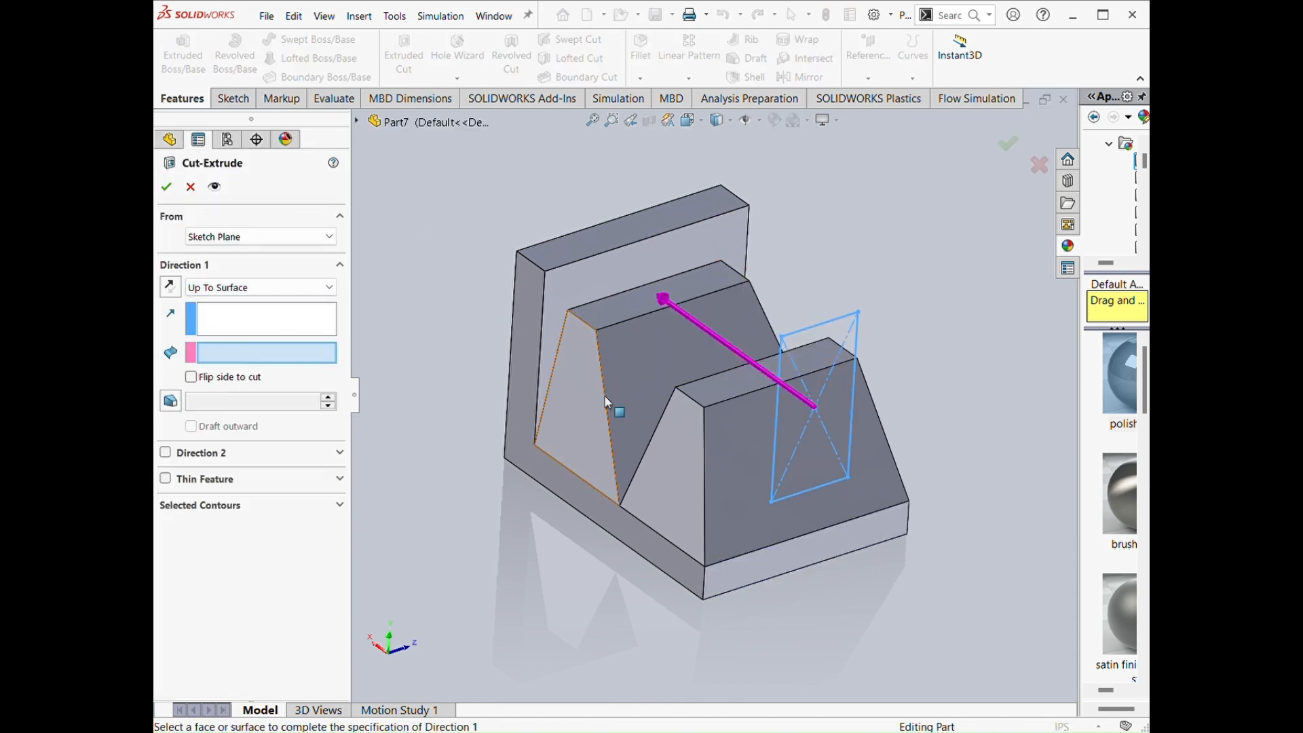
pyautogui.click(653, 344)
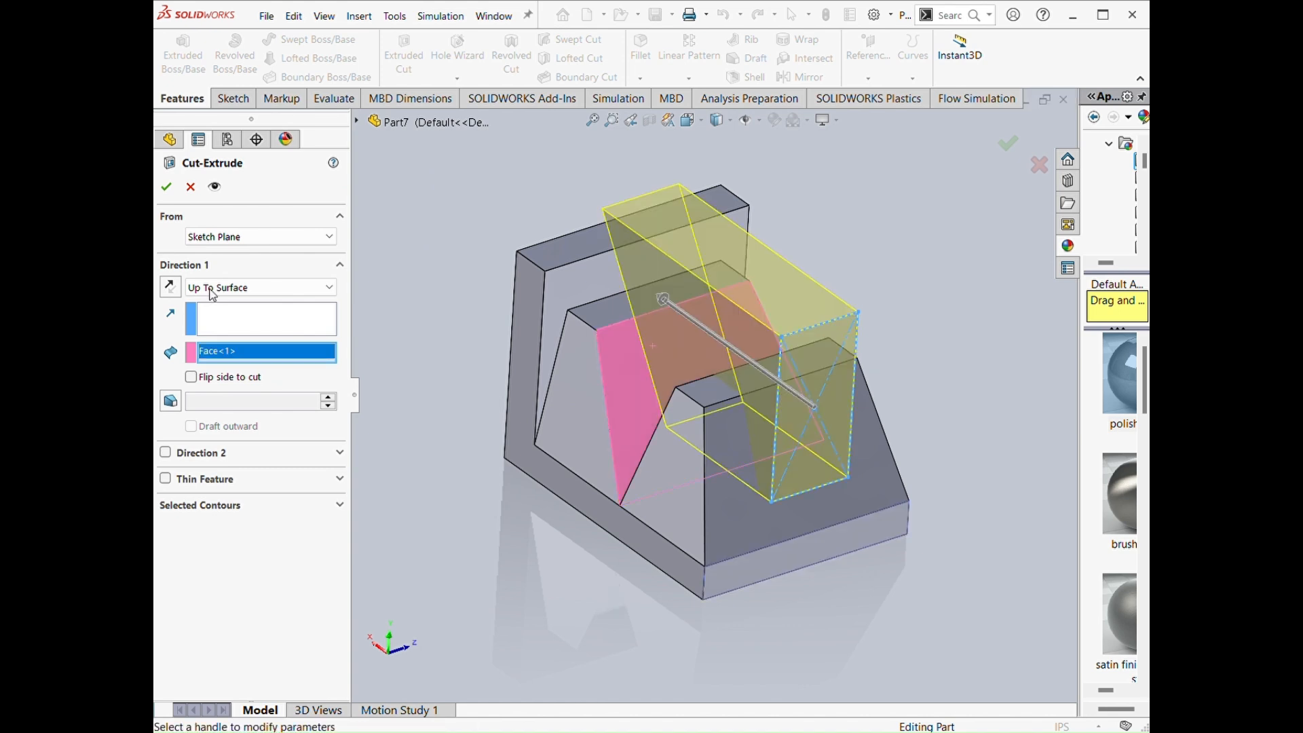
pyautogui.click(166, 187)
pyautogui.moveTo(445, 275); pyautogui.dragTo(468, 454, button='middle')
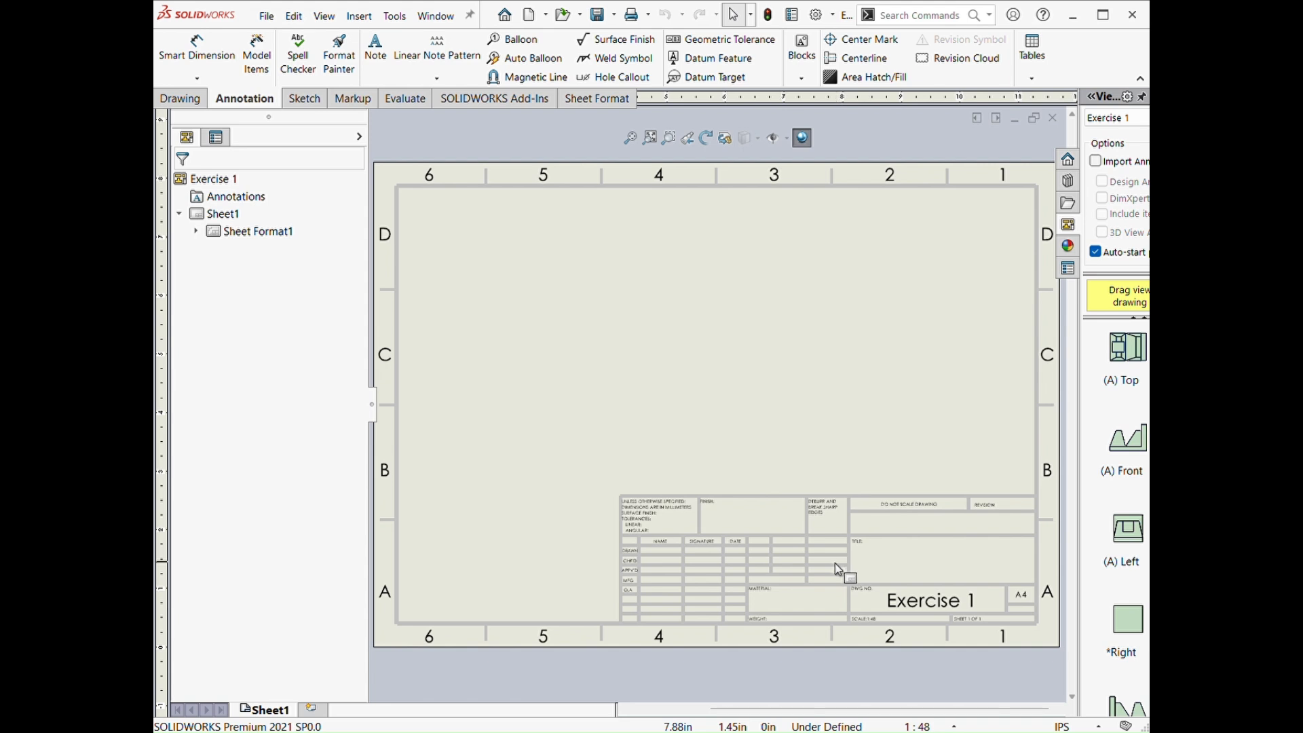
# Step: Insert the Standard 3 View set of the Exercise 1 part into the drawing sheet
pyautogui.click(180, 100)
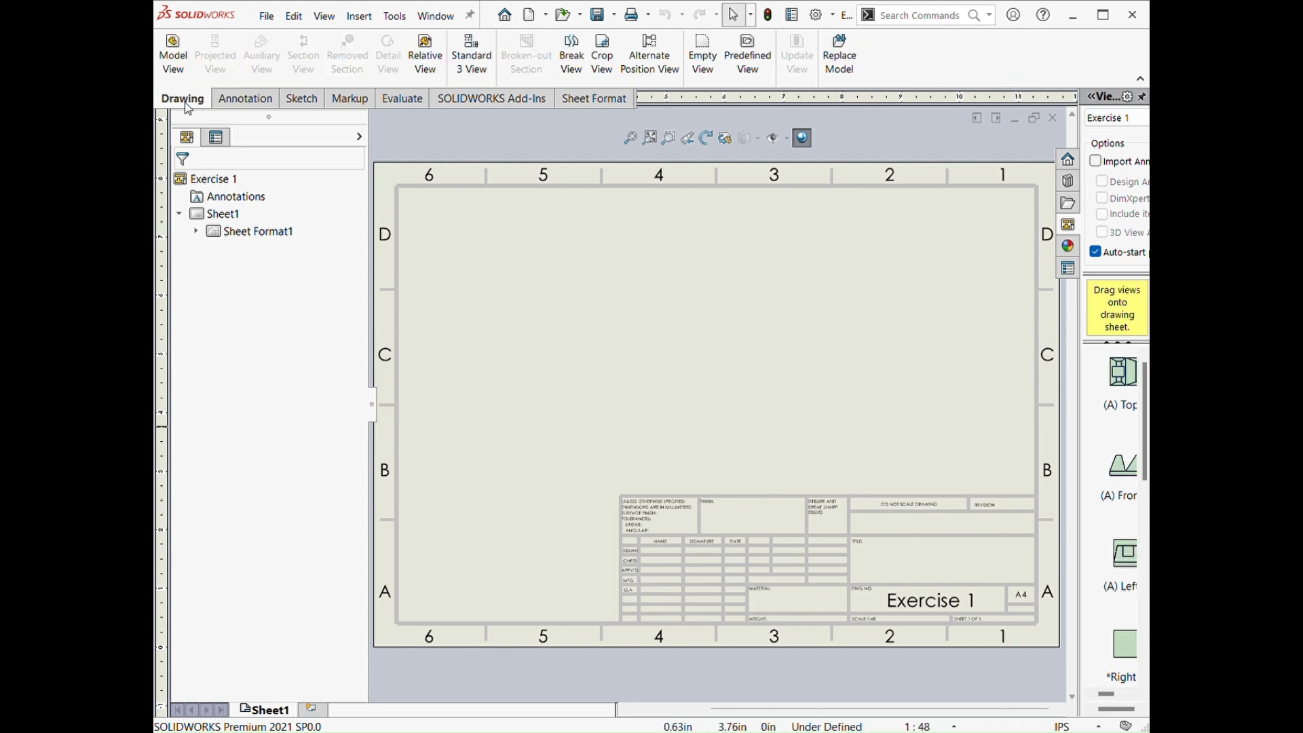
pyautogui.click(467, 76)
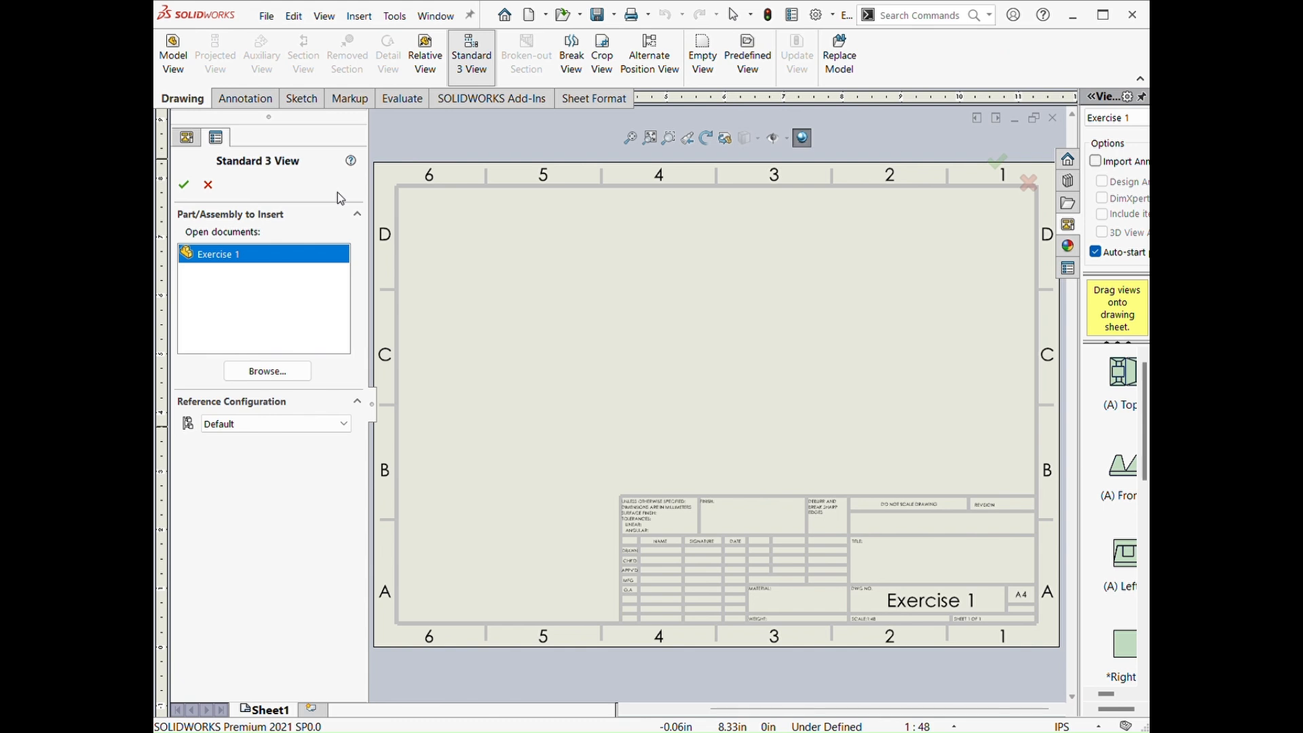
pyautogui.click(189, 186)
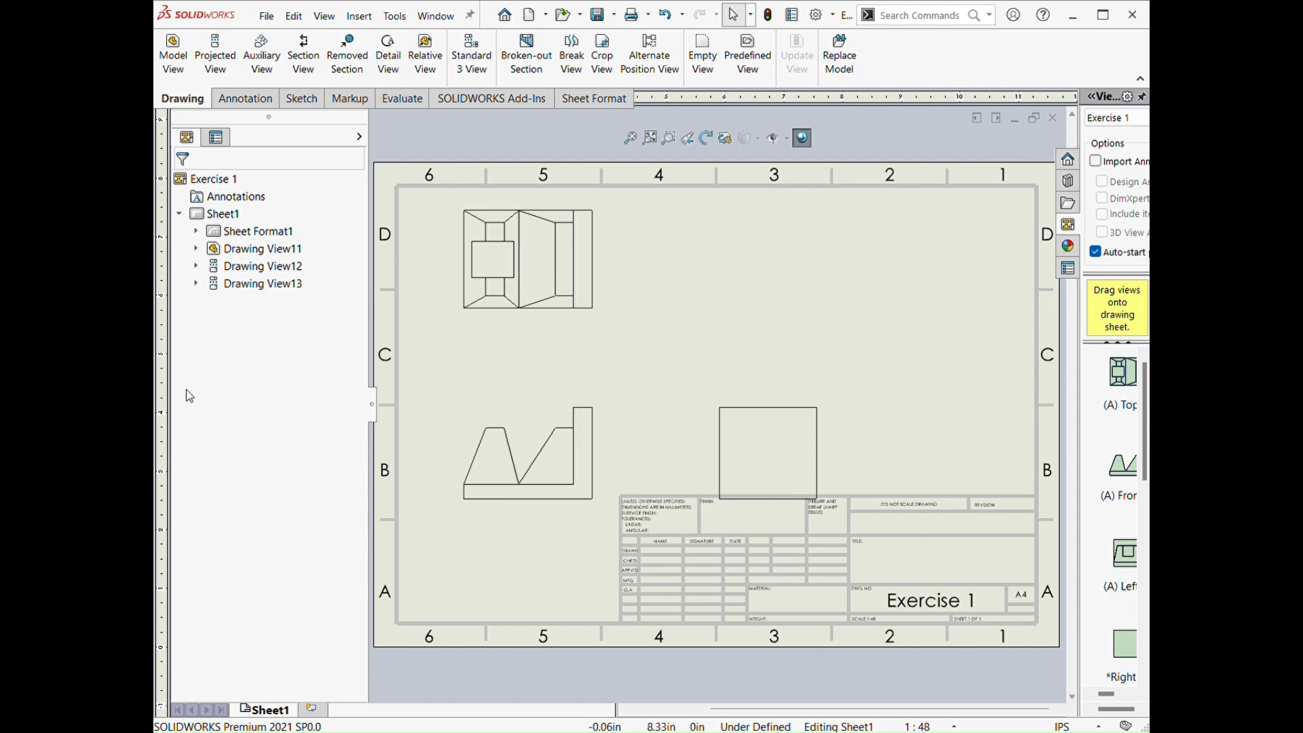
# Step: Insert model items into all views, including dimensions, all annotation types, all reference geometry and items from hidden features
pyautogui.click(235, 102)
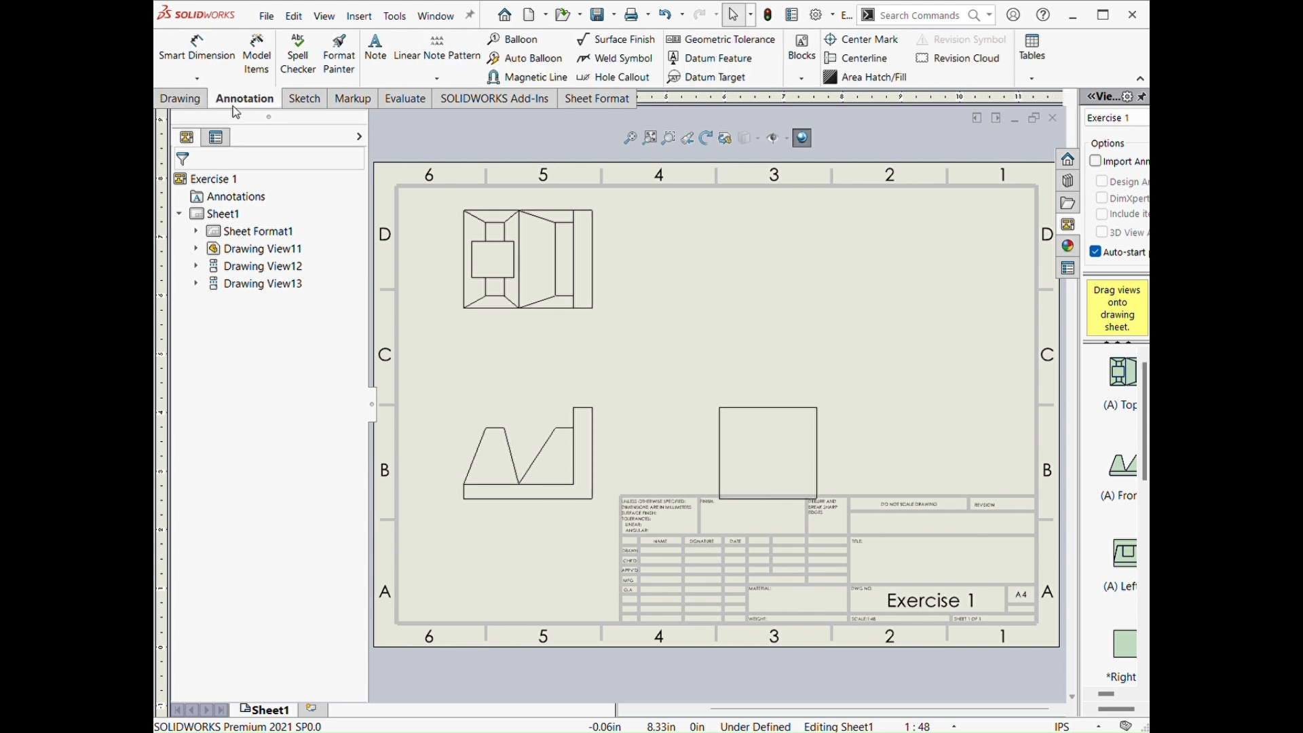
pyautogui.click(256, 67)
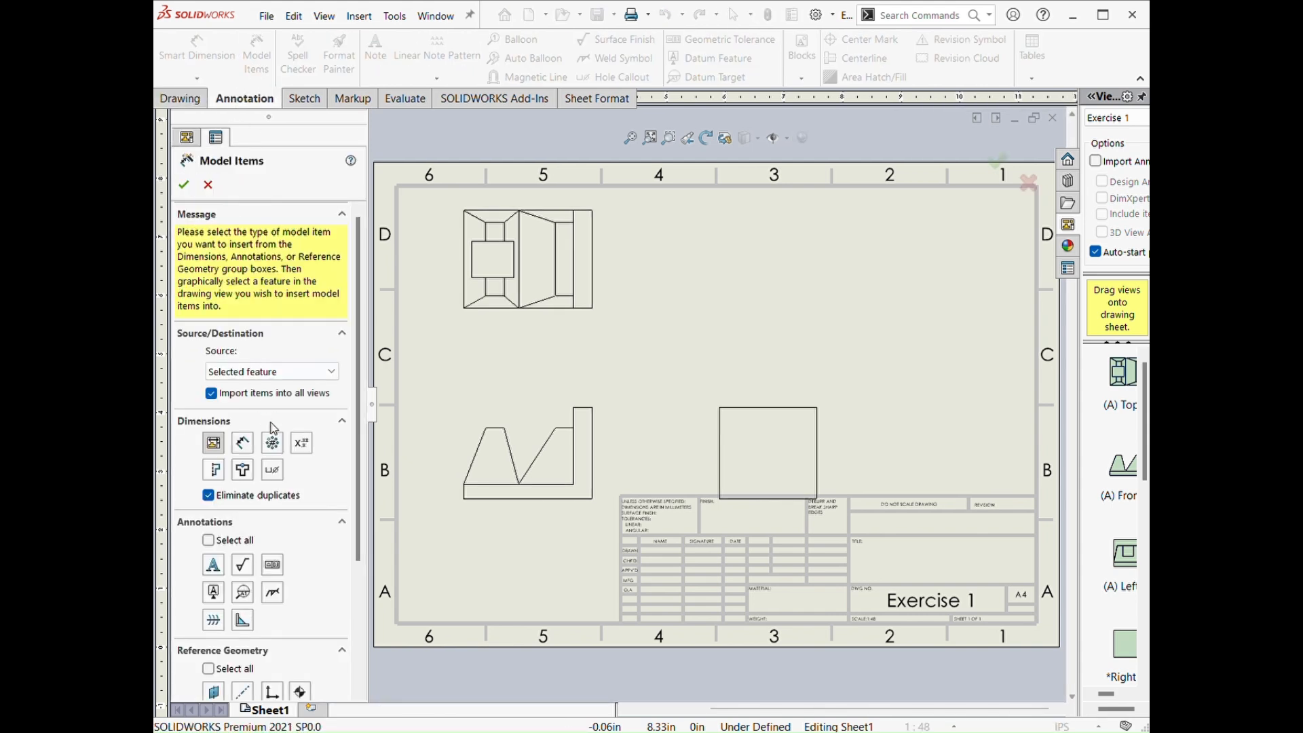
pyautogui.scroll(-3, 354, 407)
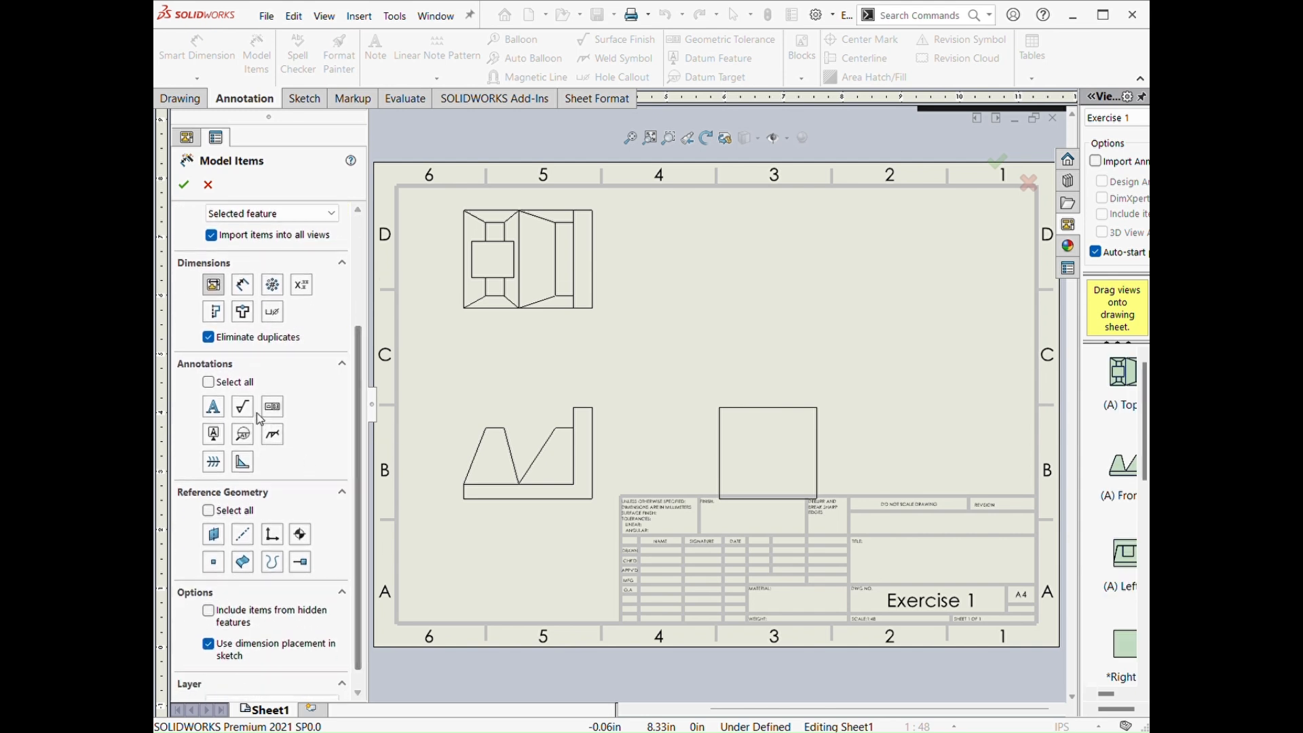
pyautogui.click(209, 383)
pyautogui.click(209, 511)
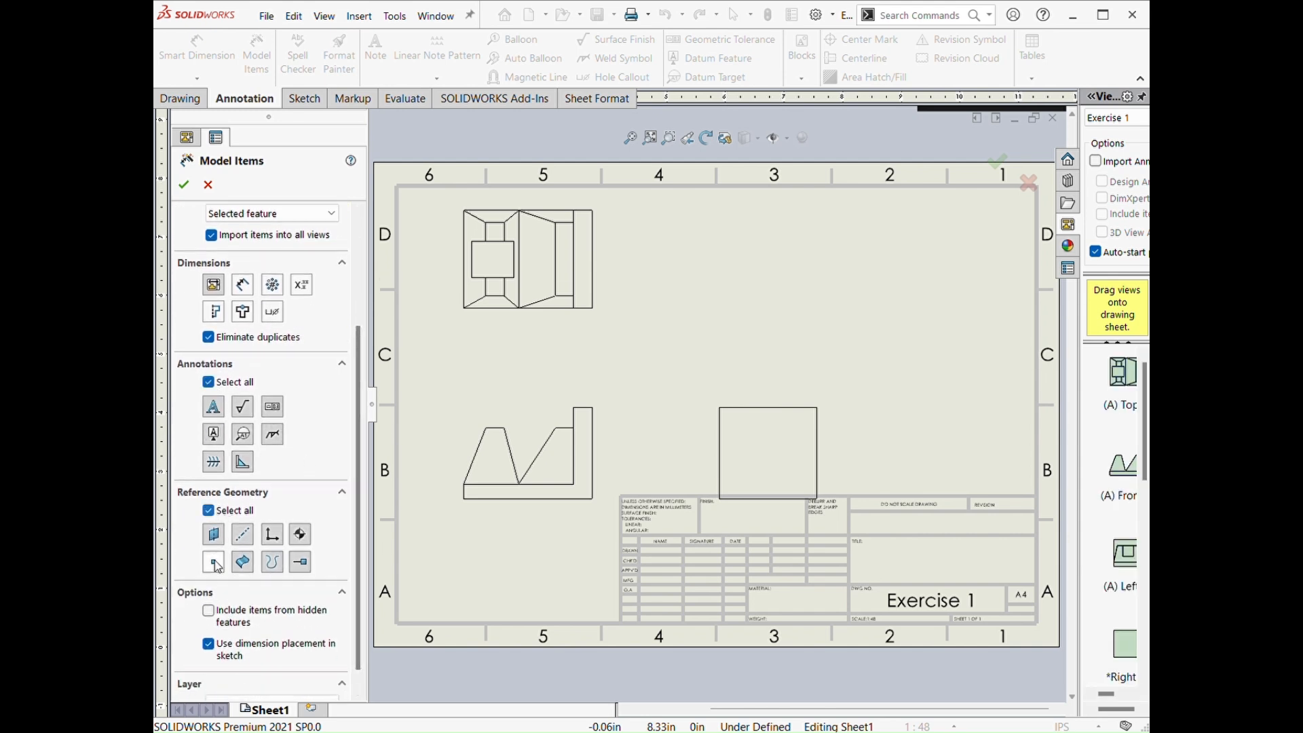
pyautogui.click(209, 611)
pyautogui.click(520, 384)
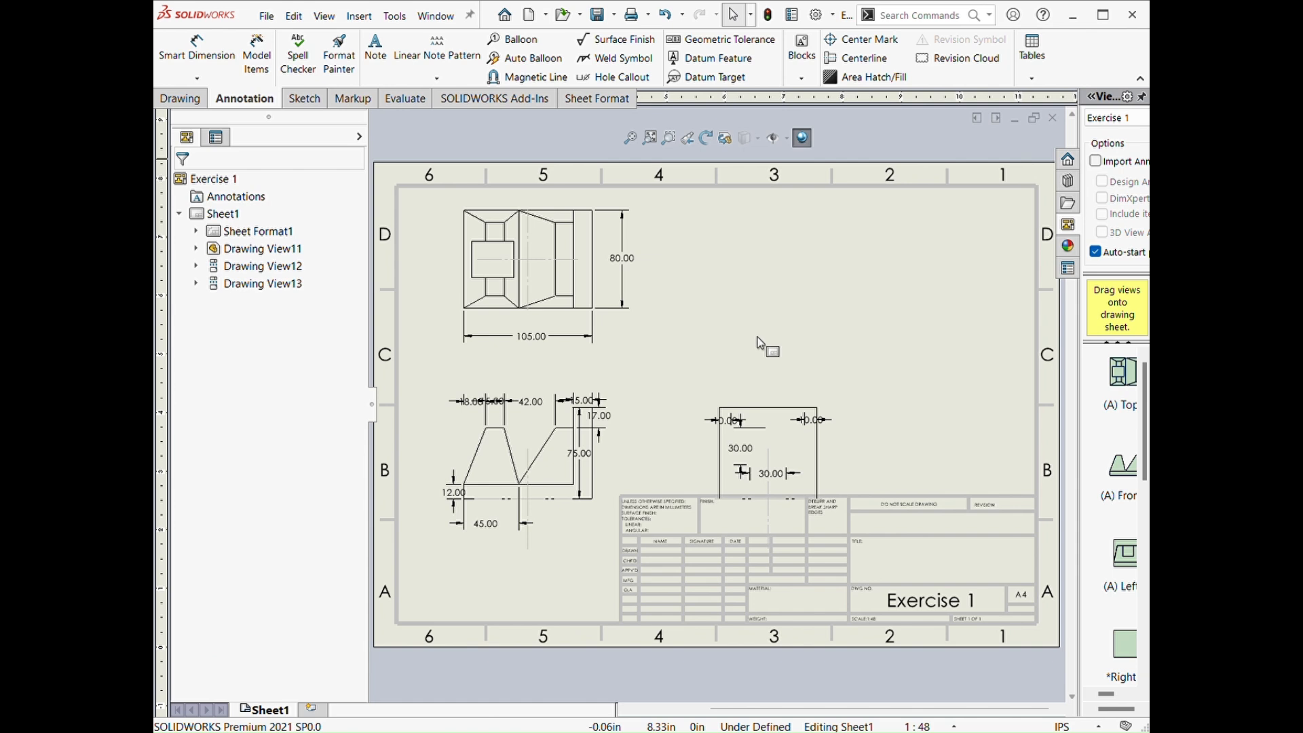
# Step: Place an isometric view of the Exercise 1 part on the sheet above the side view
pyautogui.moveTo(1080, 539); pyautogui.dragTo(1040, 541)
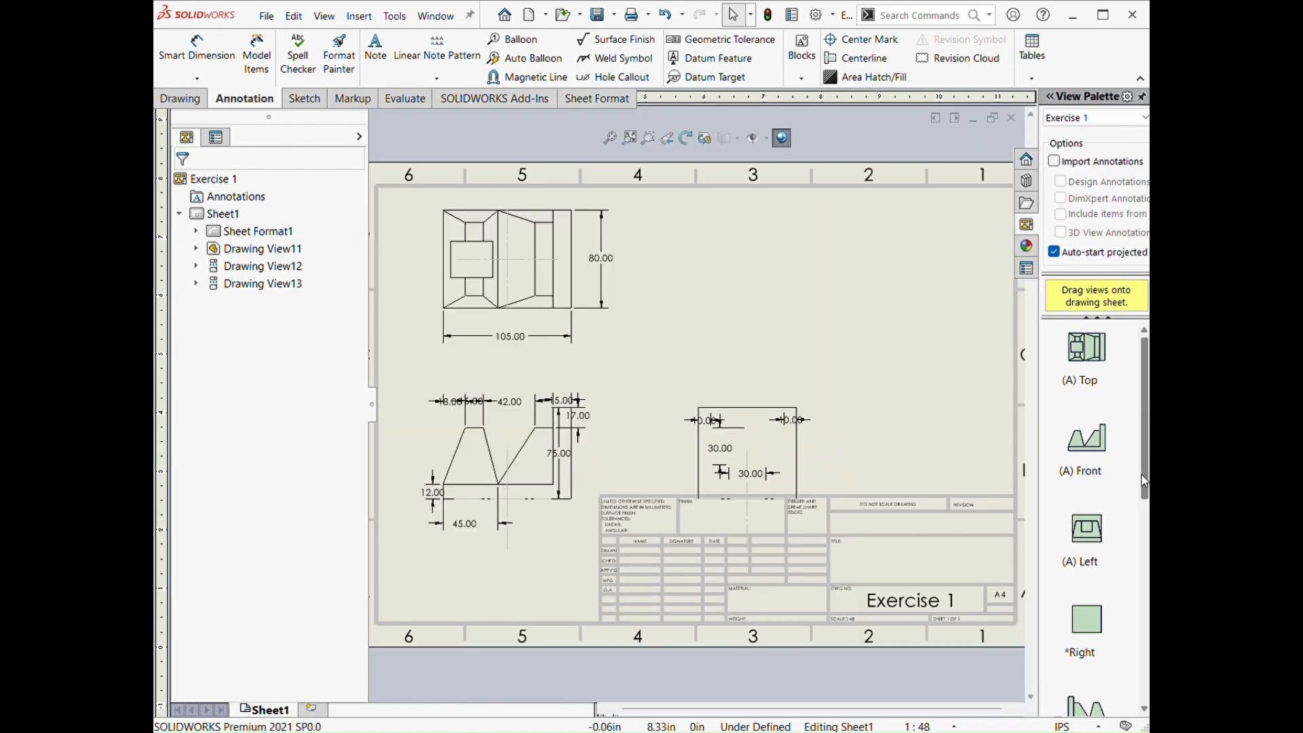
pyautogui.scroll(3, 1113, 435)
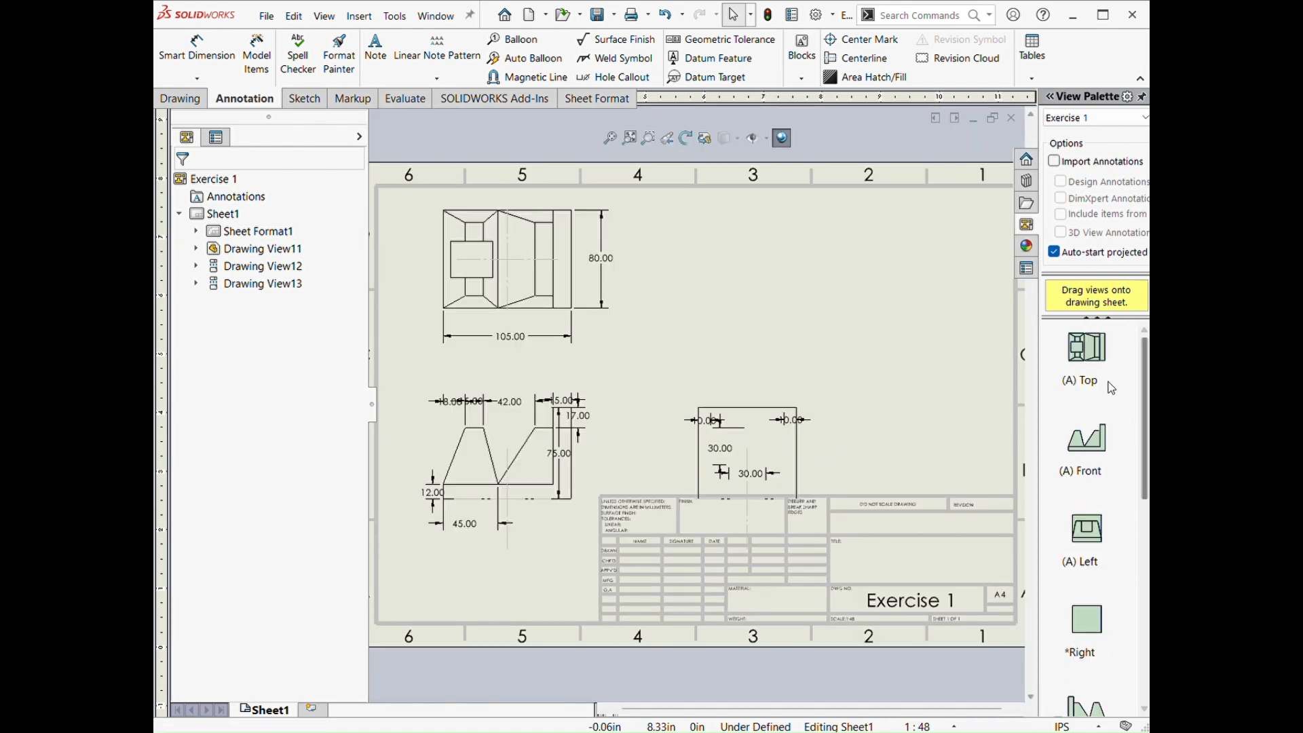
pyautogui.moveTo(1145, 464); pyautogui.dragTo(1136, 668)
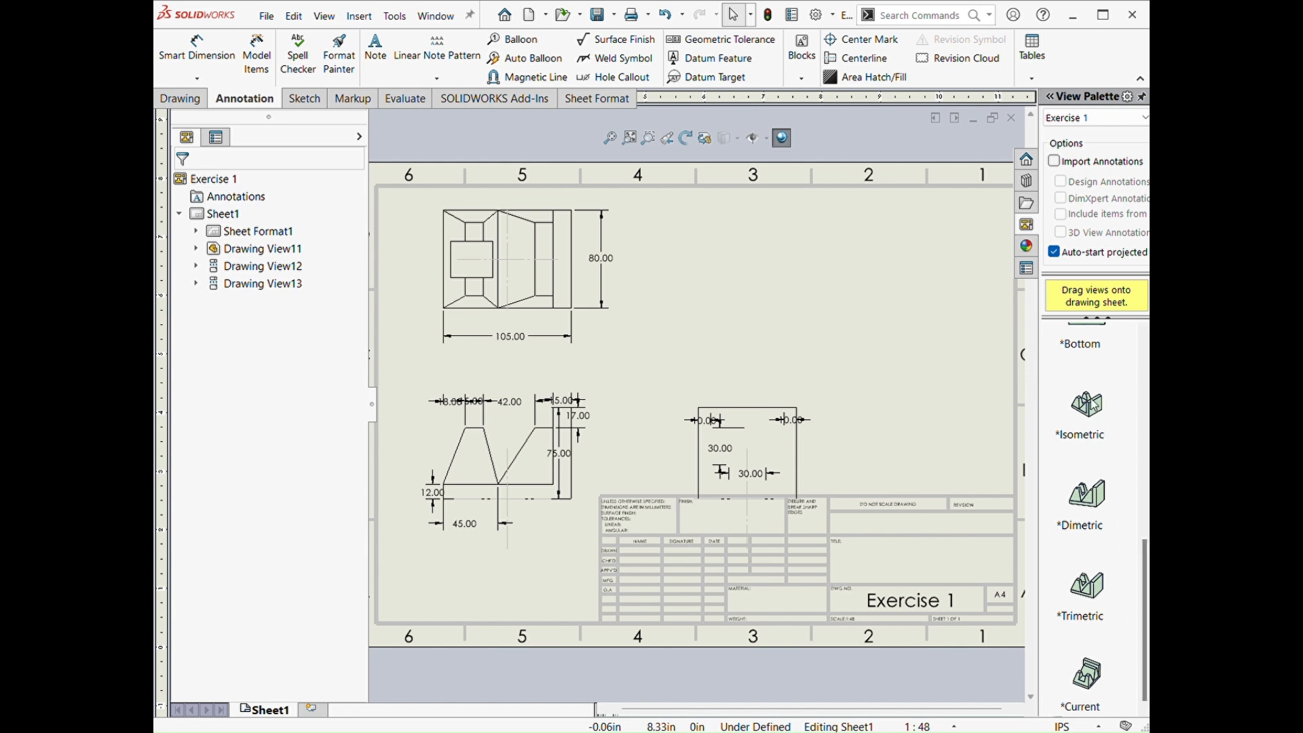
pyautogui.moveTo(1091, 405)
pyautogui.mouseDown()
pyautogui.moveTo(1038, 410)
pyautogui.moveTo(787, 303)
pyautogui.mouseUp()
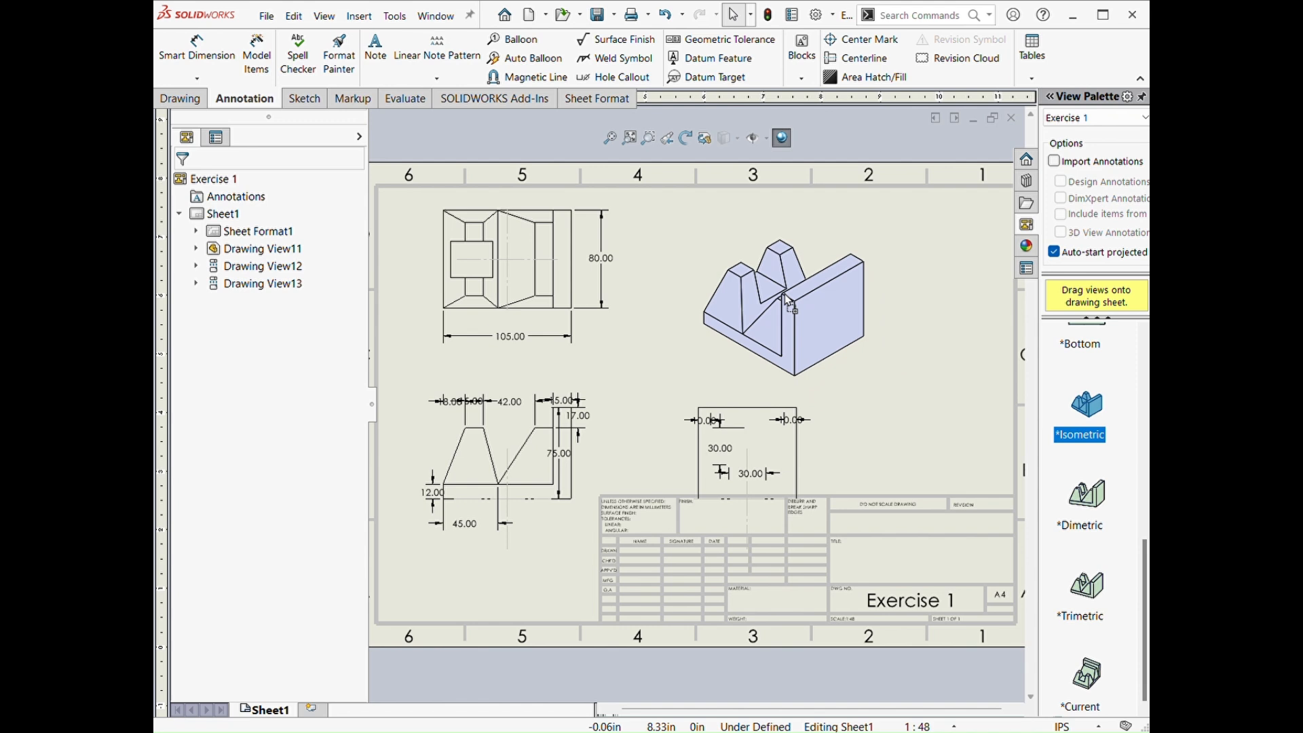
pyautogui.moveTo(788, 302); pyautogui.dragTo(787, 302)
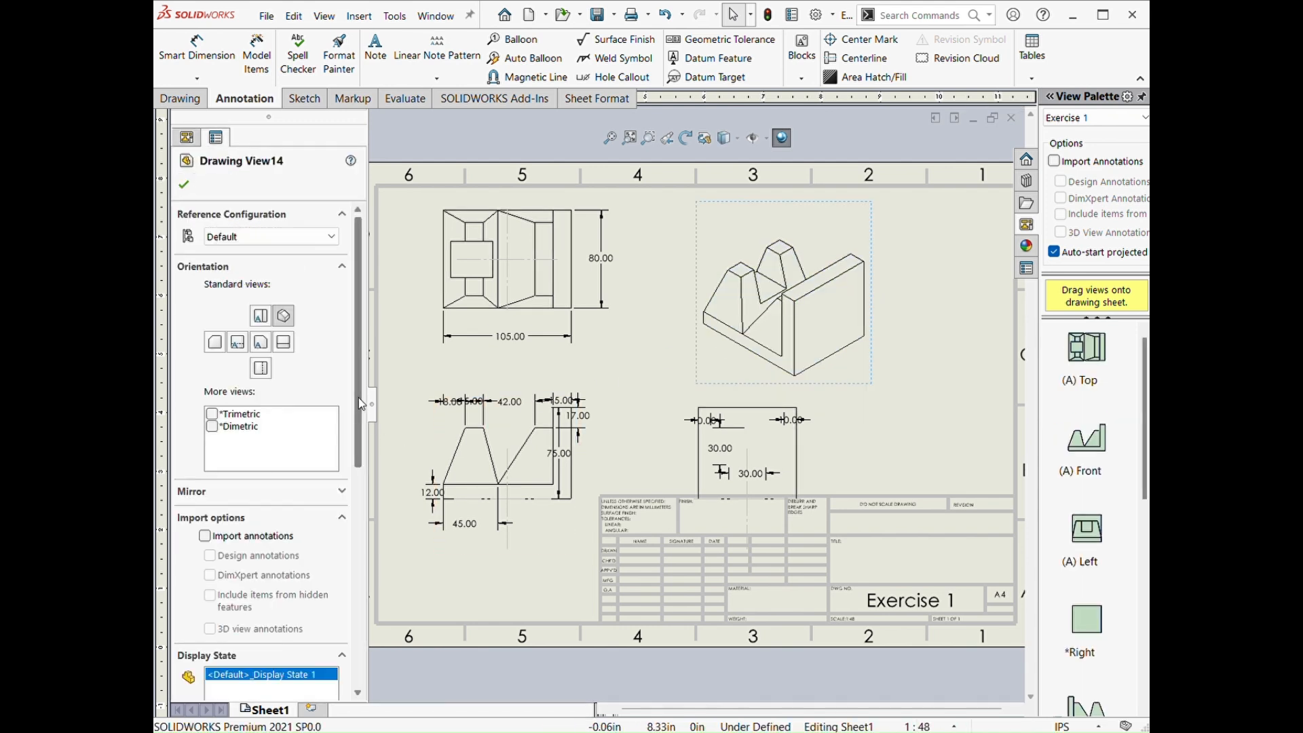
# Step: Set the isometric view's display style to Shaded With Edges and close its properties
pyautogui.moveTo(359, 395); pyautogui.dragTo(344, 518)
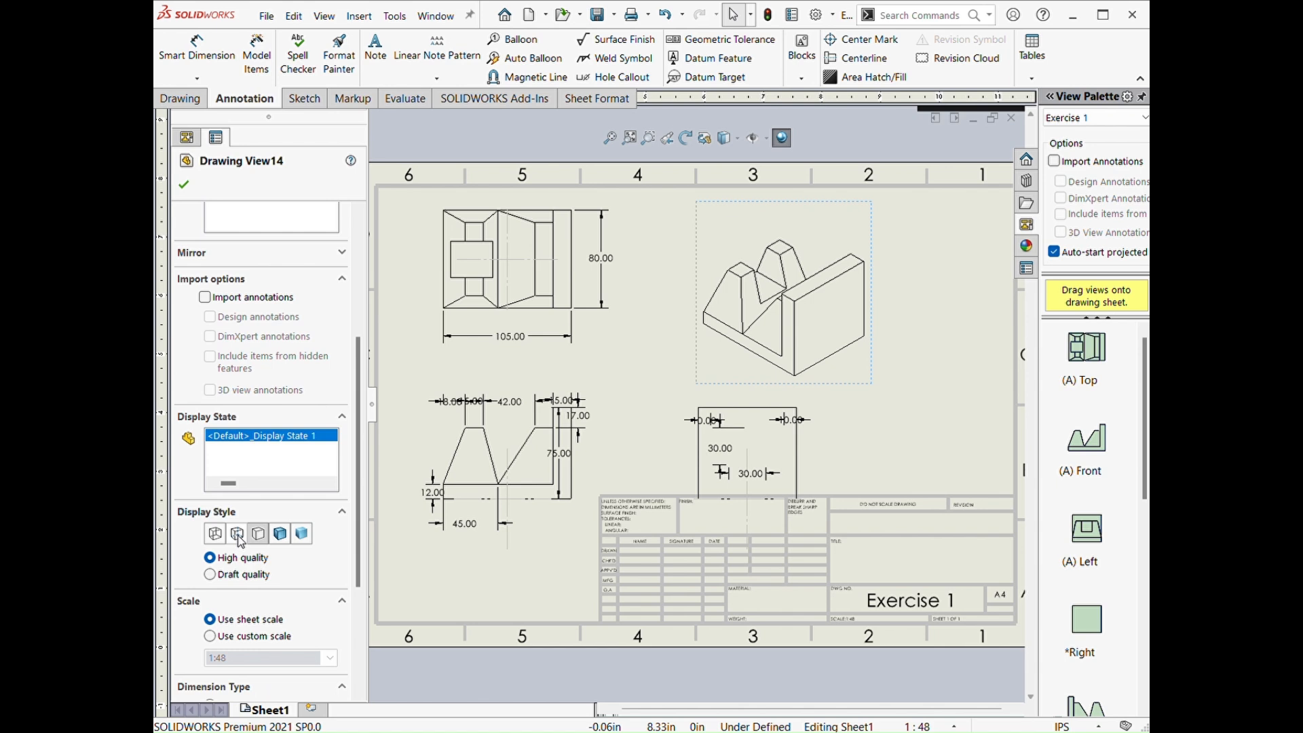
pyautogui.click(259, 535)
pyautogui.click(279, 535)
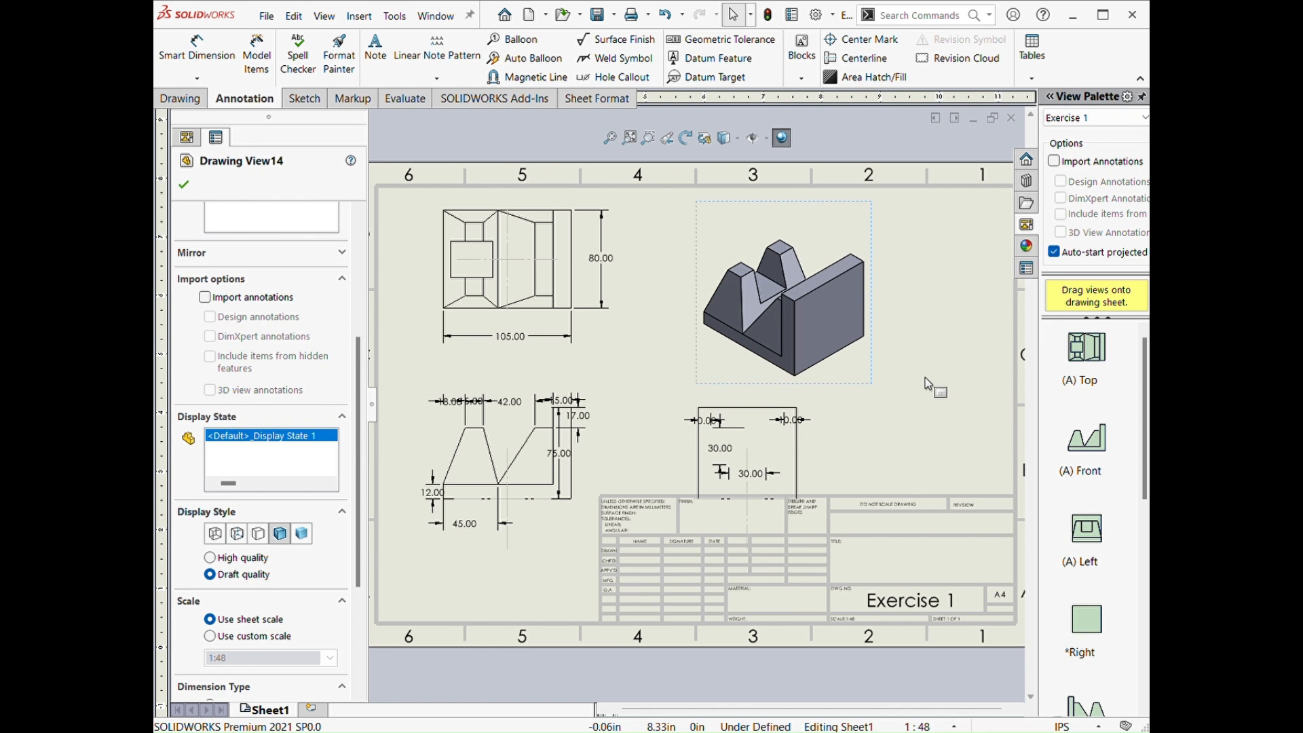
pyautogui.click(1014, 122)
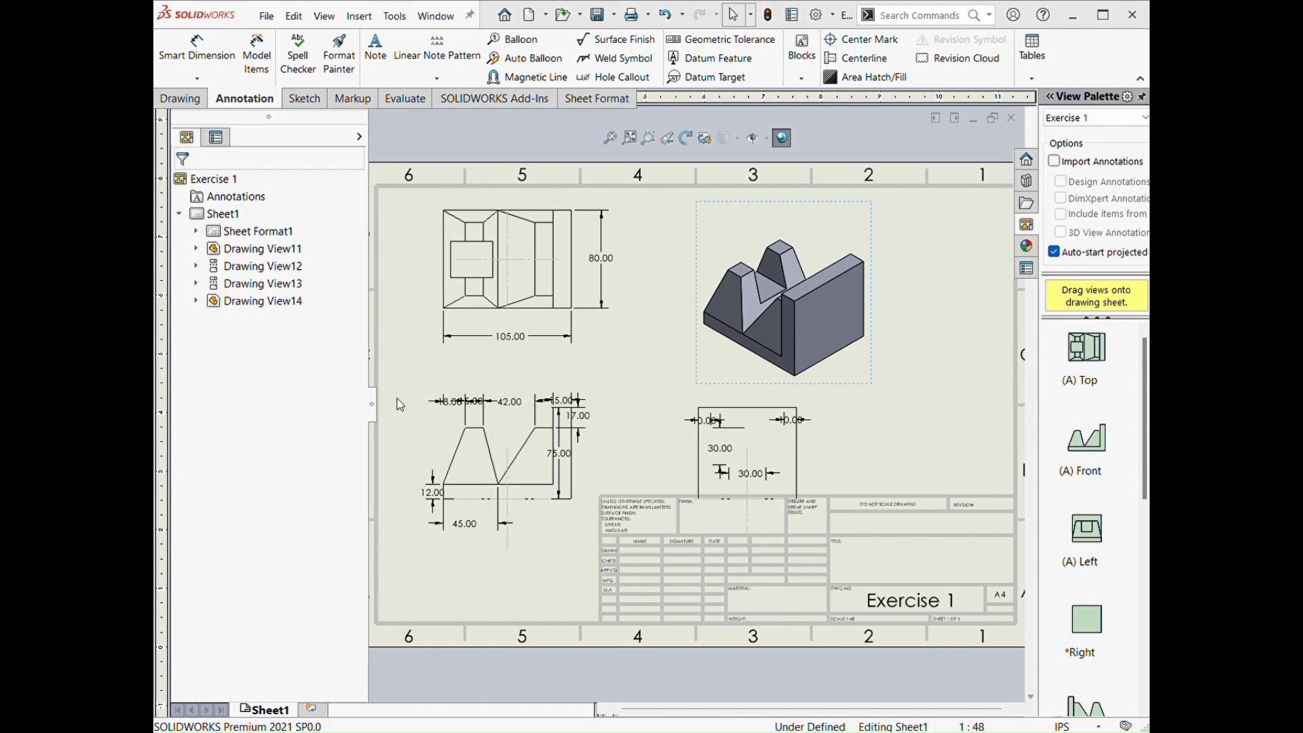